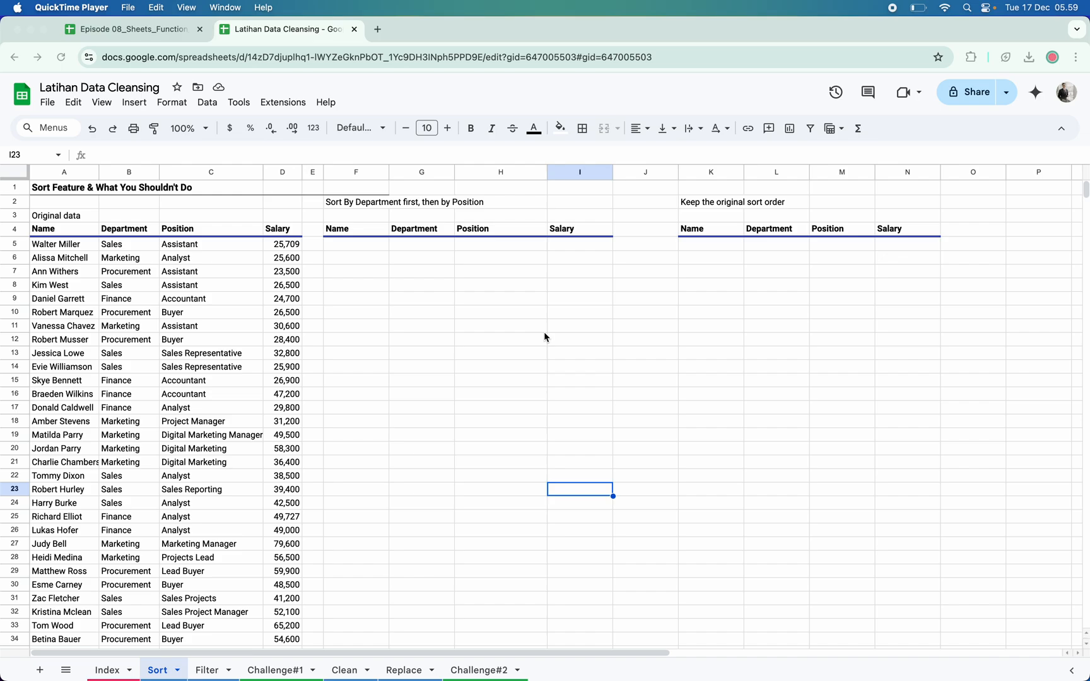
{"action": "left_click", "coordinate": [380, 251]}
{"action": "left_click", "coordinate": [380, 252]}
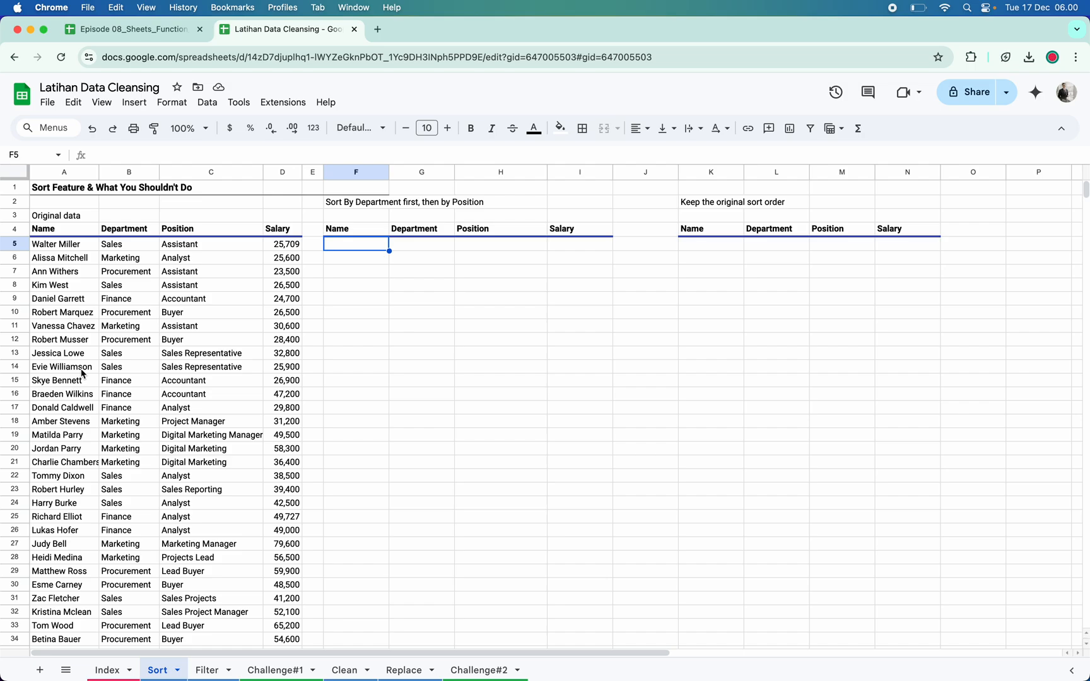
{"action": "key", "text": "Left"}
{"action": "key", "text": "Left"}
{"action": "key", "text": "Left"}
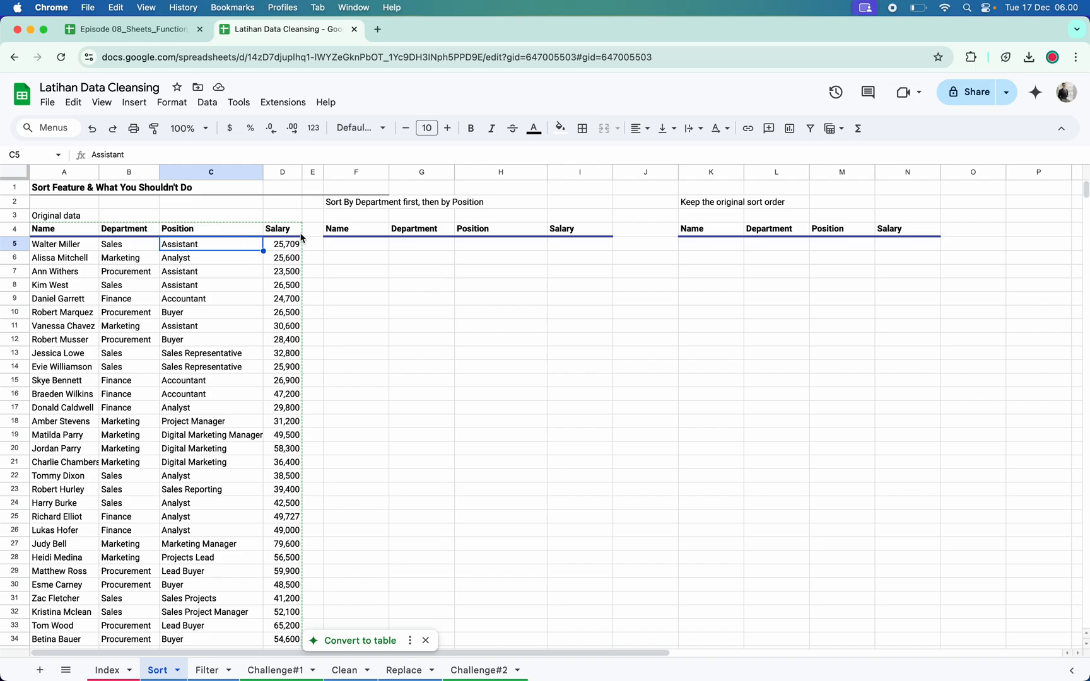
{"action": "scroll", "coordinate": [234, 366], "scroll_direction": "down", "scroll_amount": 2}
{"action": "scroll", "coordinate": [233, 366], "scroll_direction": "up", "scroll_amount": 2}
Step: Select the Salary values D5:D46 and sort the whole sheet by column D from A to Z
{"action": "left_click", "coordinate": [85, 249]}
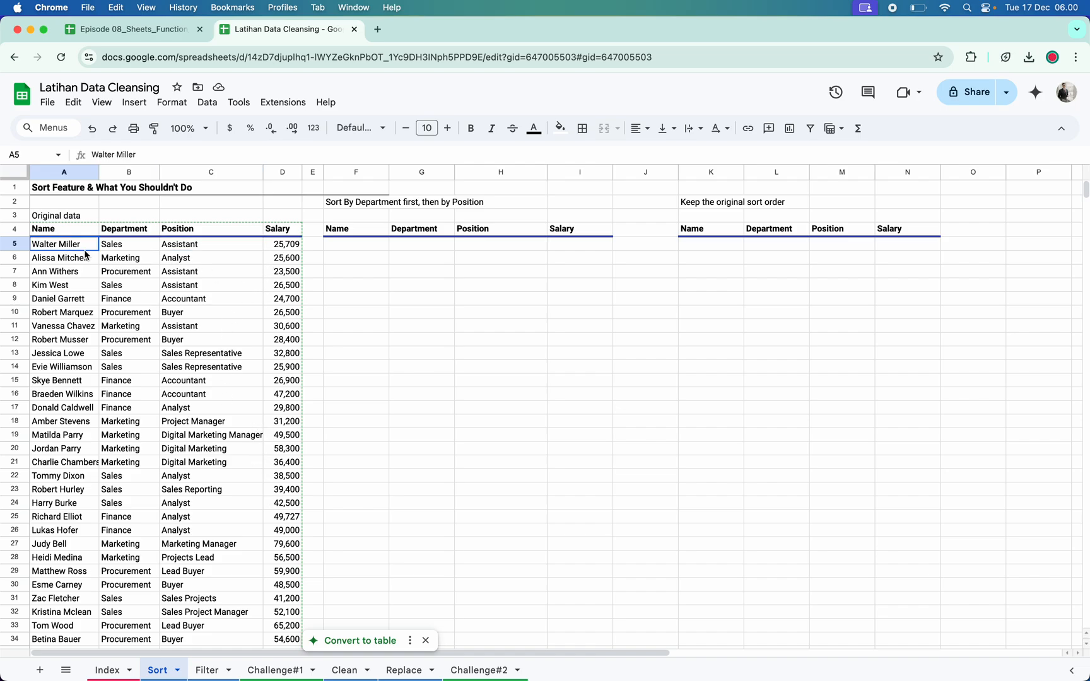
{"action": "key", "text": "Right"}
{"action": "key", "text": "Right"}
{"action": "key", "text": "Right"}
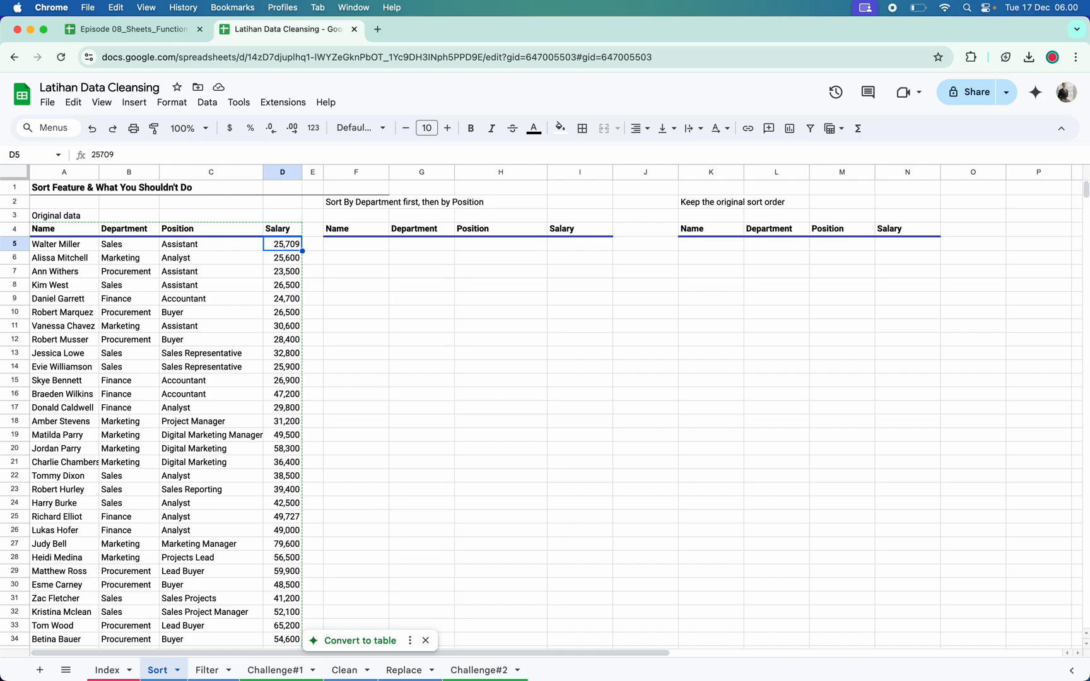
{"action": "key", "text": "ctrl+shift+Down"}
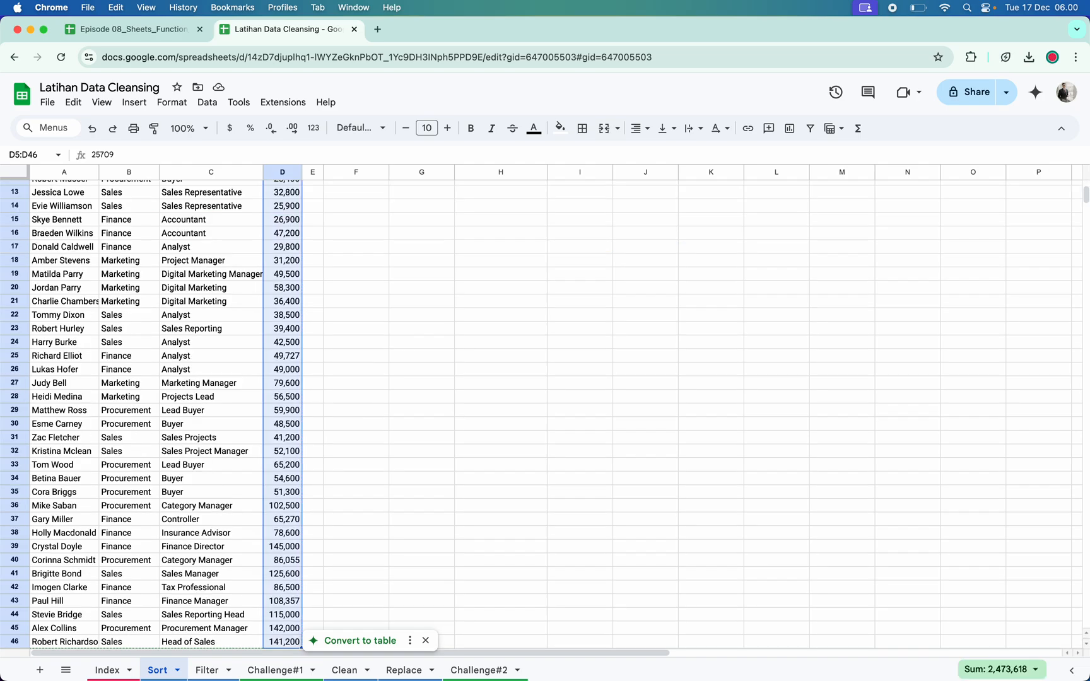
{"action": "left_click", "coordinate": [213, 106]}
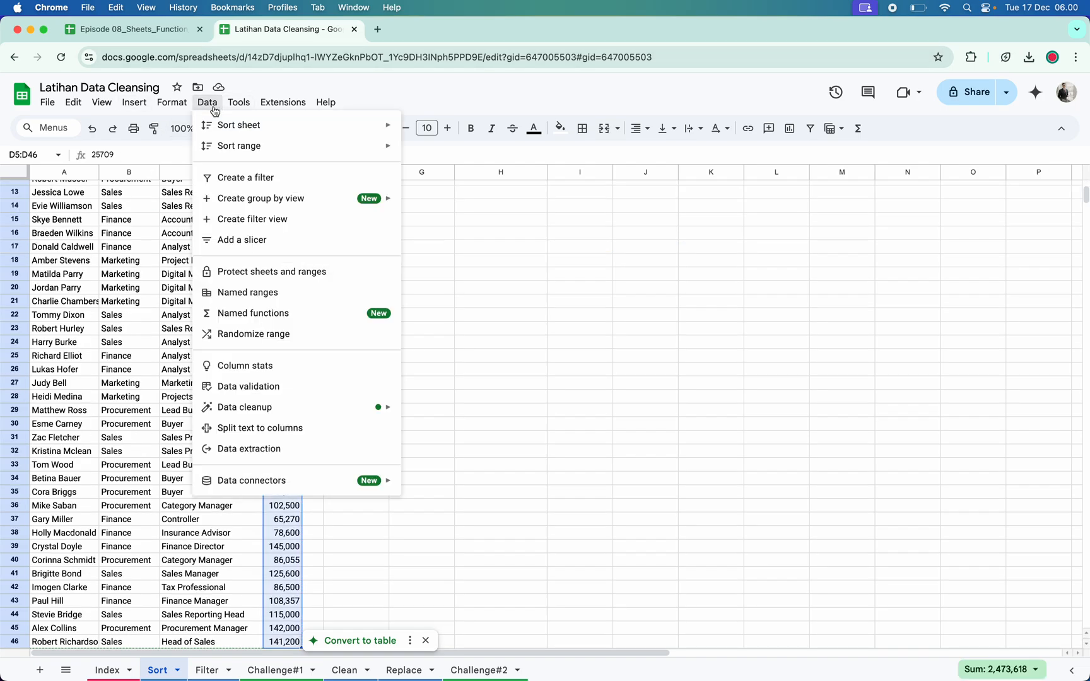
{"action": "mouse_move", "coordinate": [236, 131]}
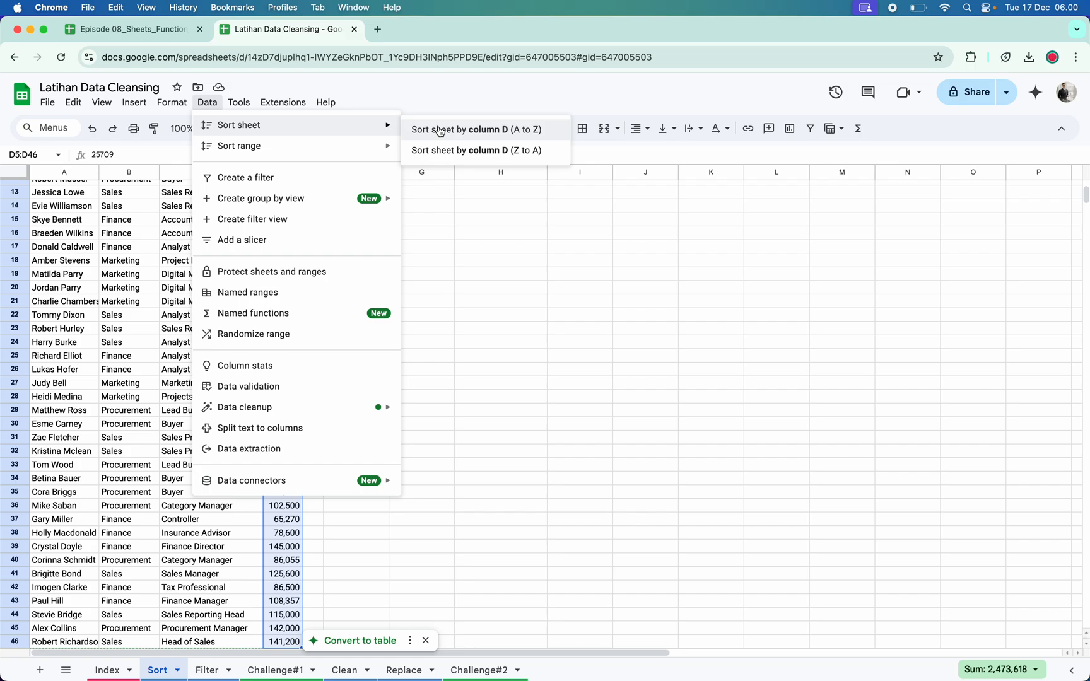
{"action": "left_click", "coordinate": [471, 133]}
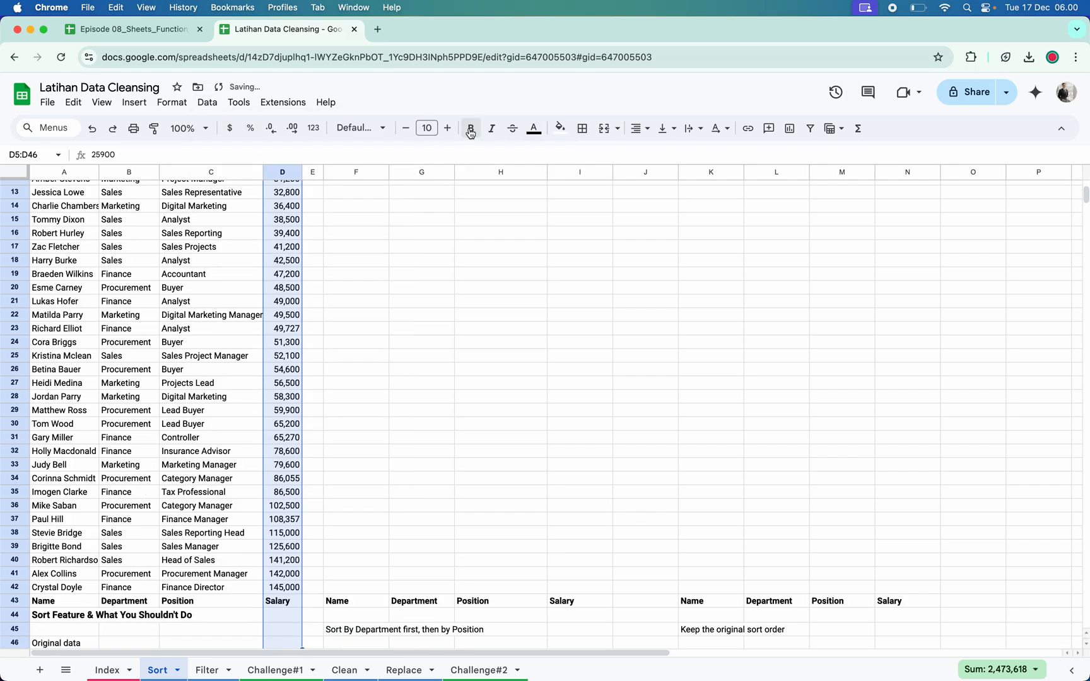
Step: Examine where the title and header rows sit in the salary-sorted sheet, and undo the sort
{"action": "scroll", "coordinate": [279, 362], "scroll_direction": "up", "scroll_amount": 4}
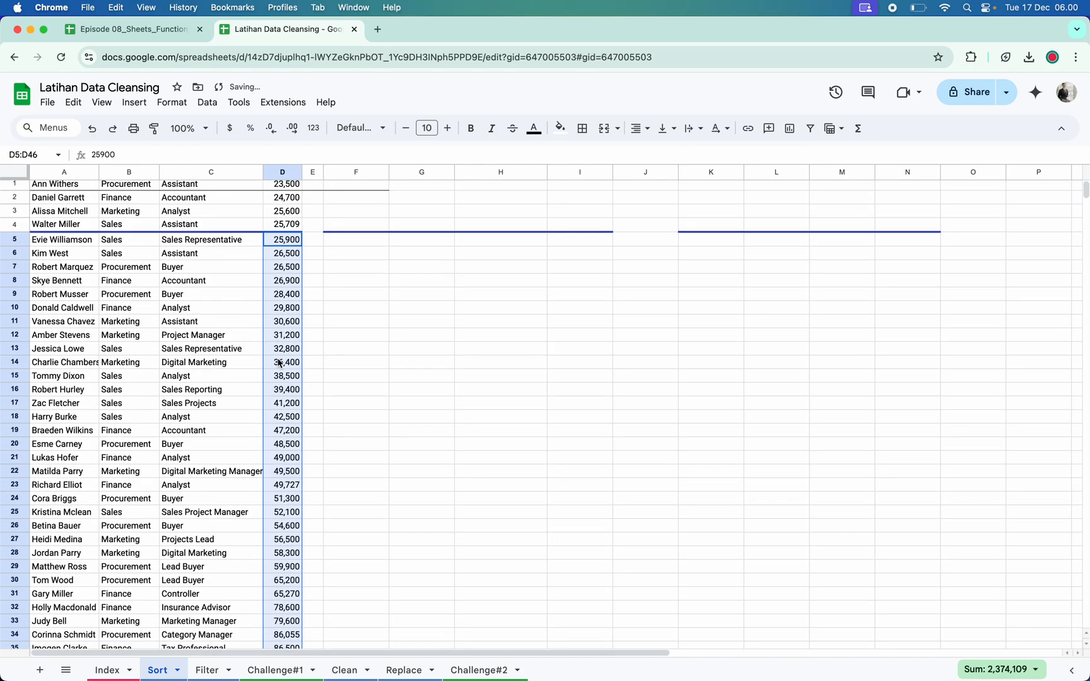
{"action": "scroll", "coordinate": [279, 363], "scroll_direction": "down", "scroll_amount": 6}
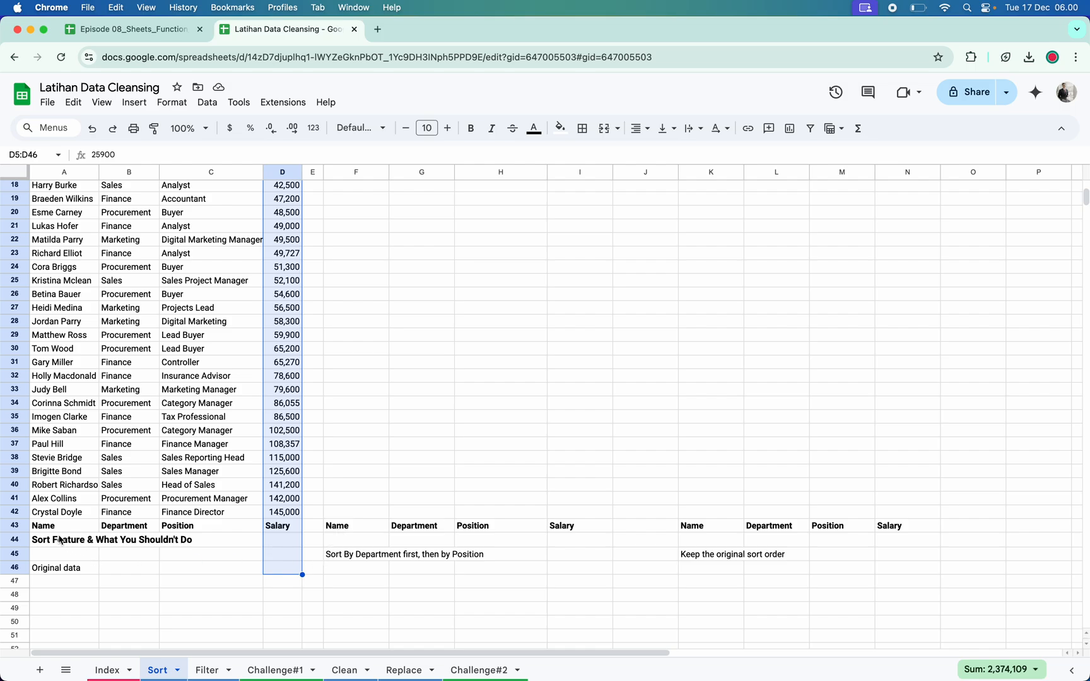
{"action": "left_click_drag", "start_coordinate": [22, 526], "coordinate": [199, 590]}
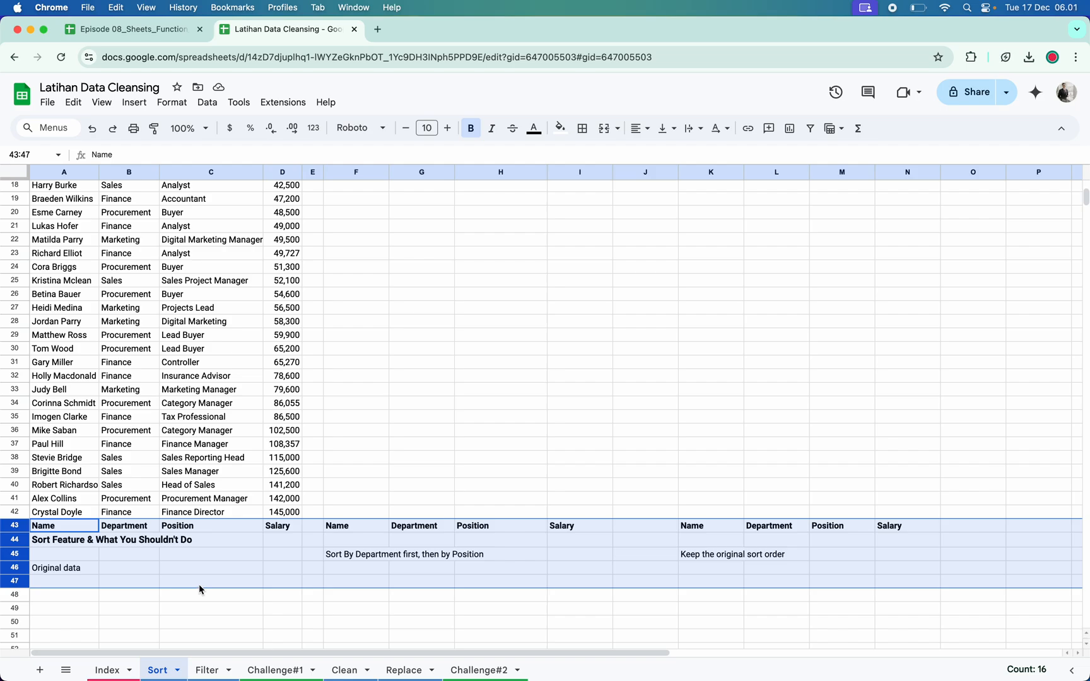
{"action": "scroll", "coordinate": [285, 447], "scroll_direction": "up", "scroll_amount": 6}
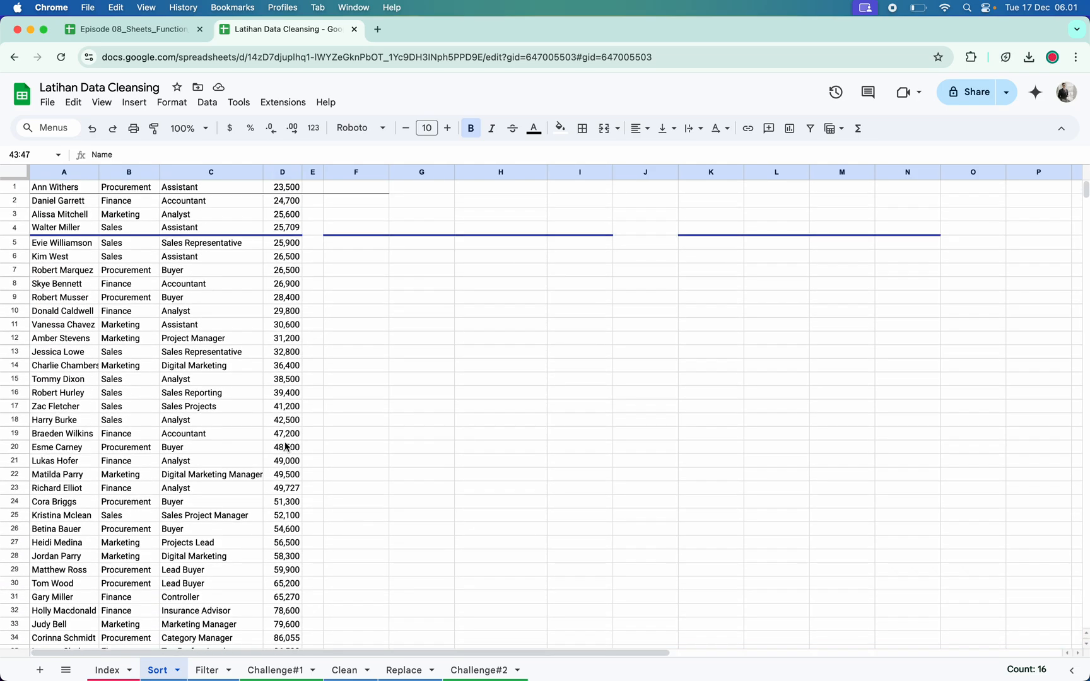
{"action": "scroll", "coordinate": [285, 447], "scroll_direction": "down", "scroll_amount": 3}
{"action": "scroll", "coordinate": [285, 447], "scroll_direction": "down", "scroll_amount": 3}
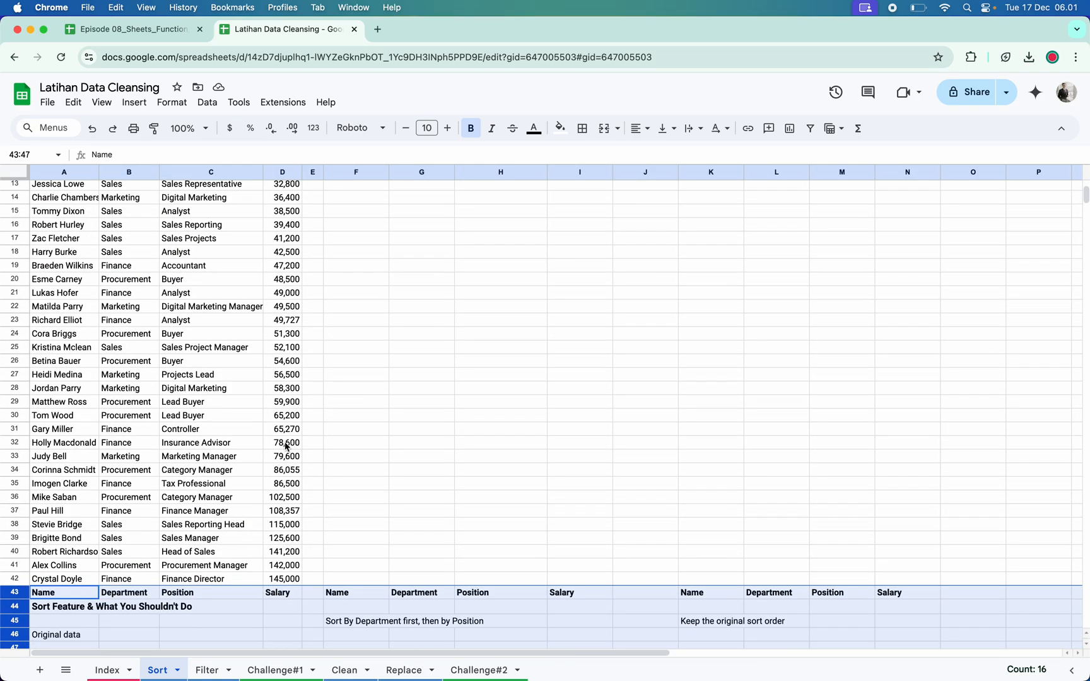
{"action": "key", "text": "super+z"}
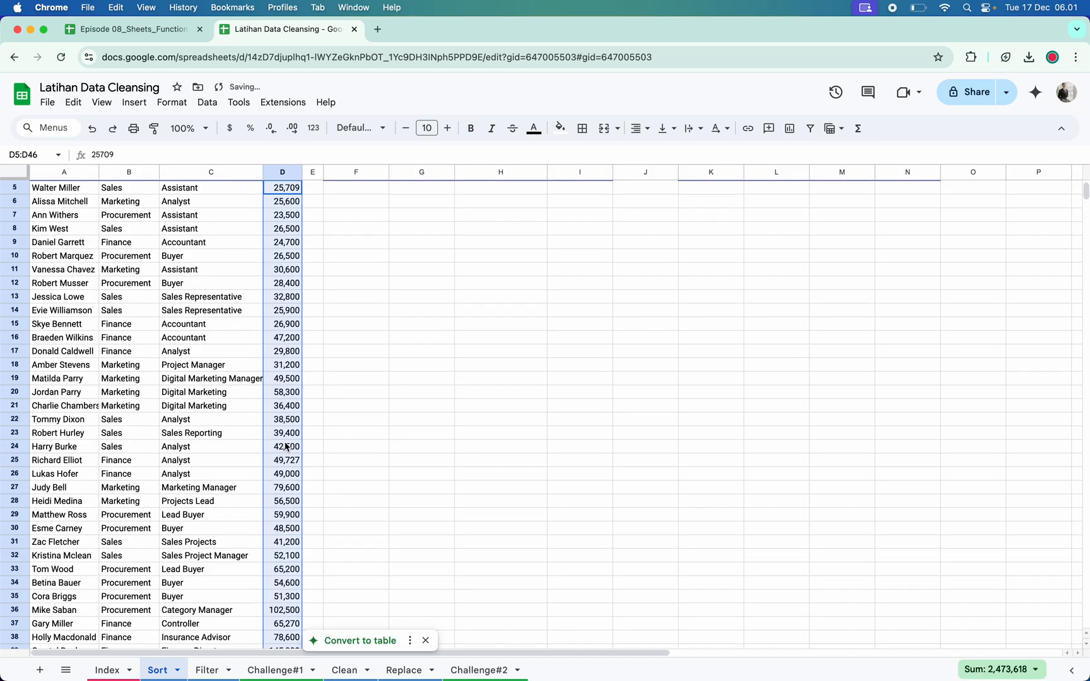
Step: Freeze the sheet's rows up to row 4 and check the frozen headers against the employee data
{"action": "left_click", "coordinate": [150, 237]}
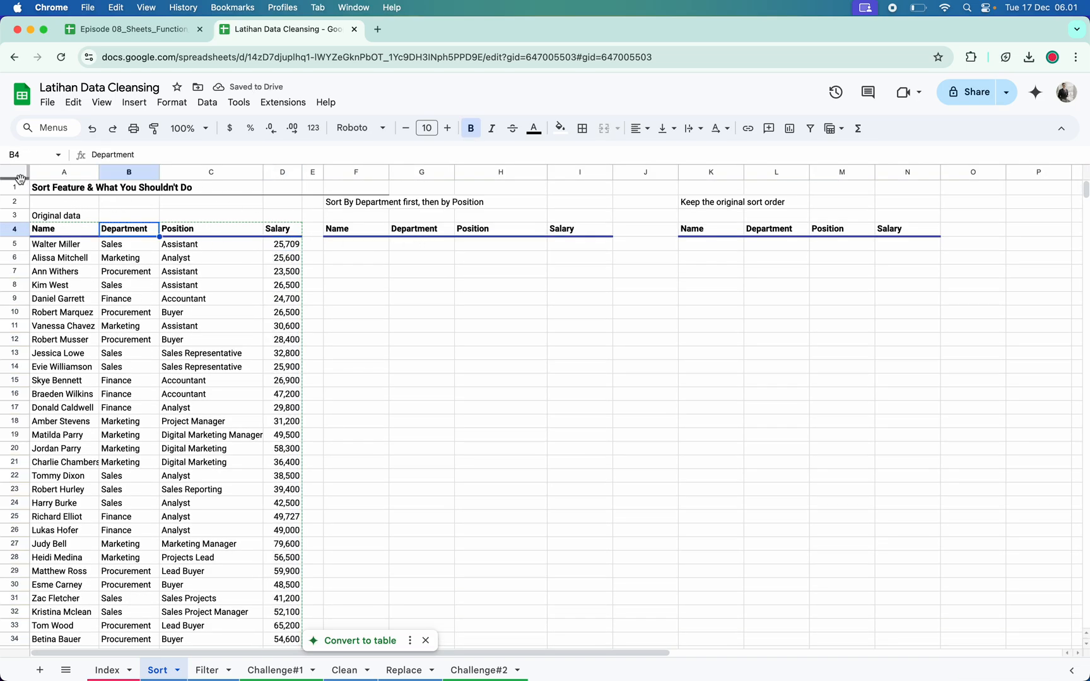
{"action": "left_click_drag", "start_coordinate": [20, 179], "coordinate": [41, 240]}
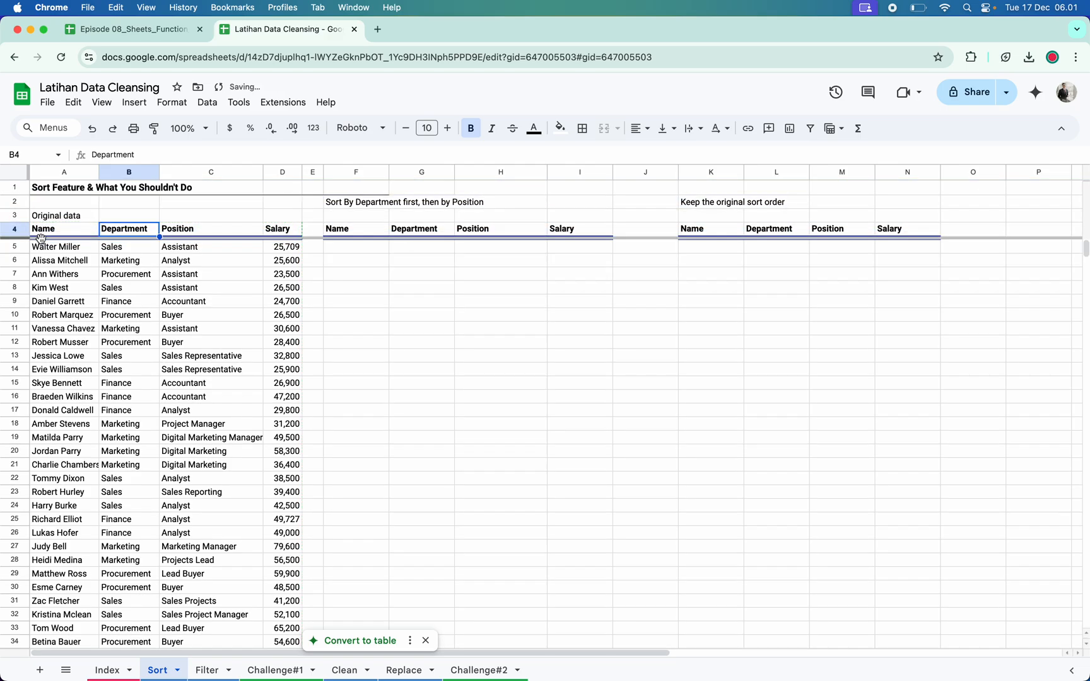
{"action": "left_click", "coordinate": [106, 108]}
{"action": "mouse_move", "coordinate": [123, 136]}
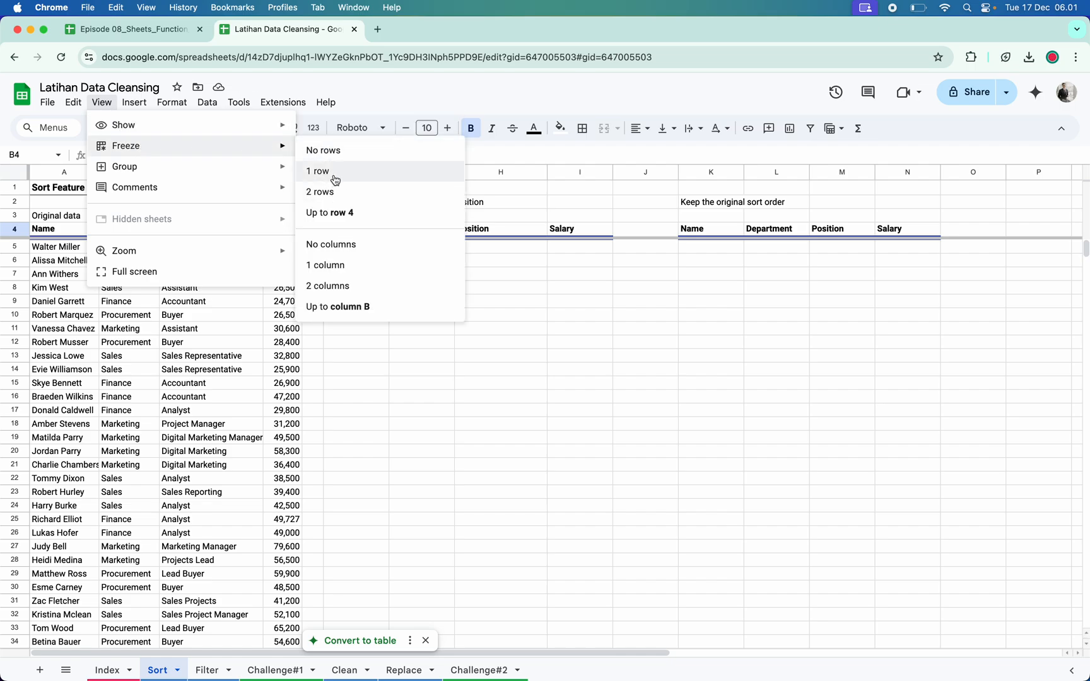
{"action": "left_click", "coordinate": [465, 352]}
{"action": "scroll", "coordinate": [172, 401], "scroll_direction": "down", "scroll_amount": 10}
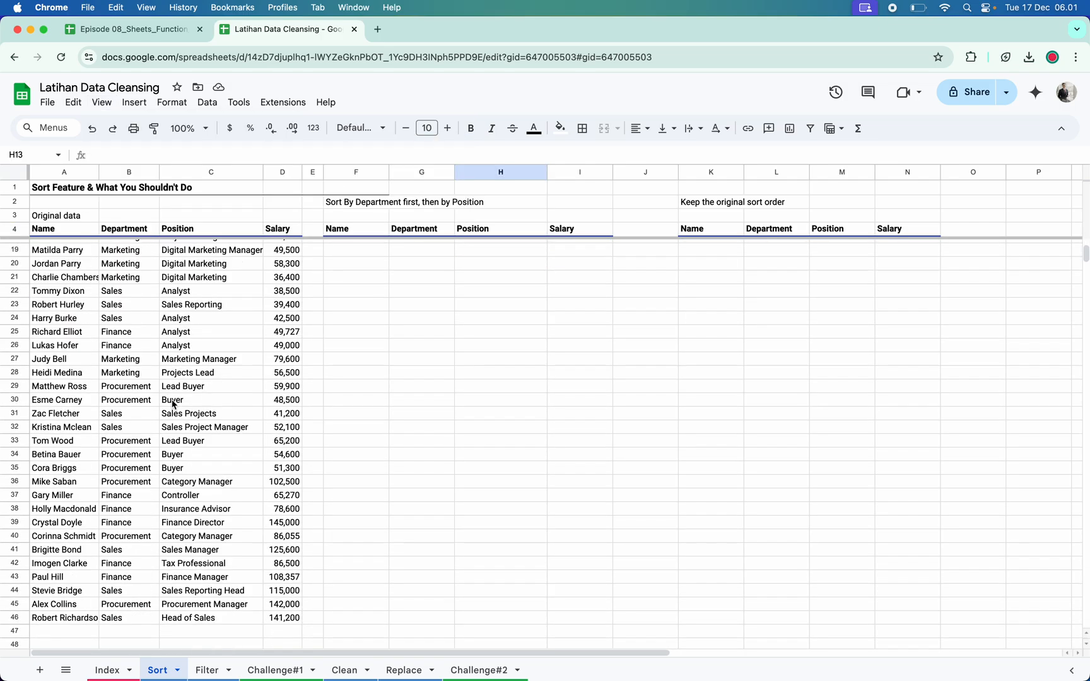
{"action": "scroll", "coordinate": [171, 404], "scroll_direction": "up", "scroll_amount": 10}
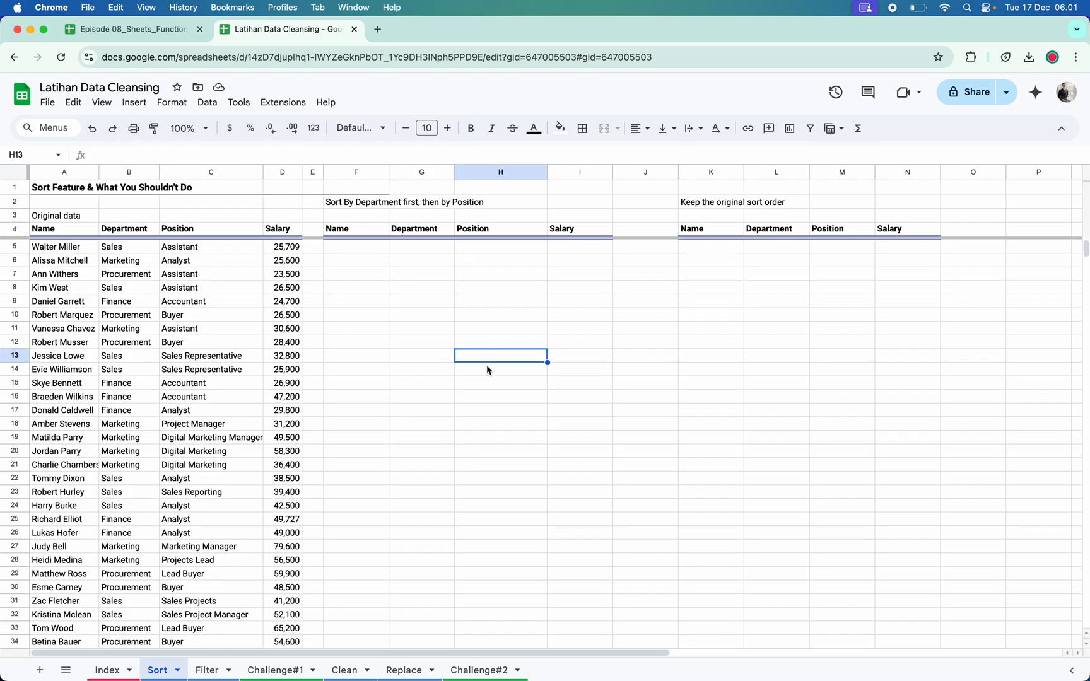
{"action": "scroll", "coordinate": [163, 377], "scroll_direction": "down", "scroll_amount": 4}
{"action": "scroll", "coordinate": [161, 377], "scroll_direction": "up", "scroll_amount": 4}
Step: Select the Position values C5:C46 and sort the sheet by column C from A to Z
{"action": "left_click", "coordinate": [277, 251]}
{"action": "left_click", "coordinate": [207, 261]}
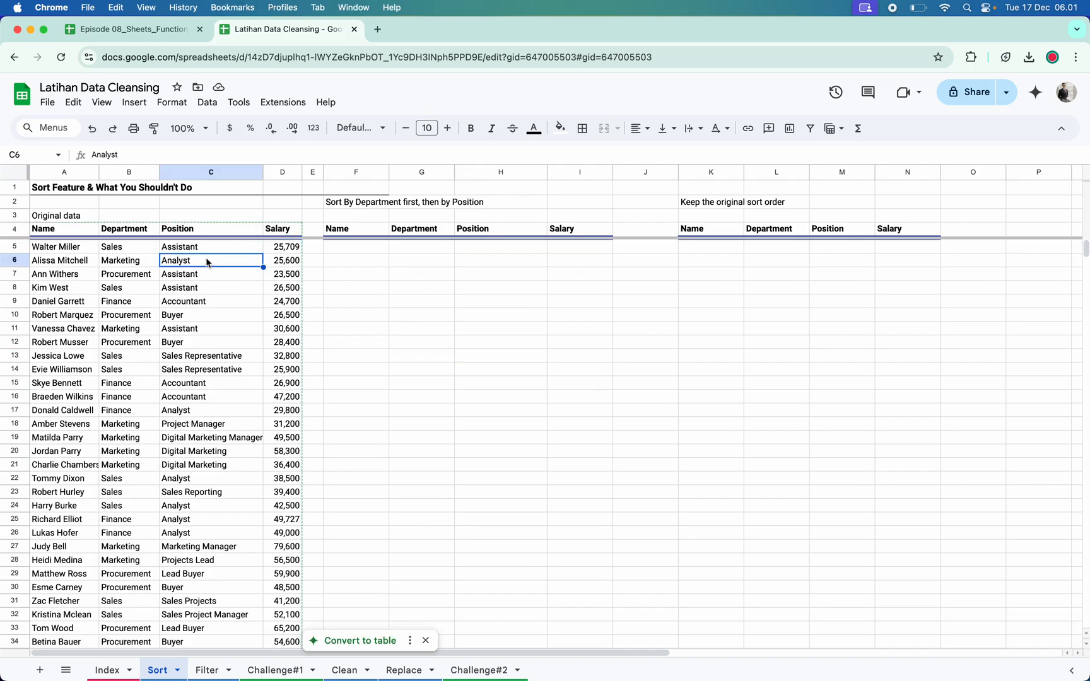
{"action": "left_click", "coordinate": [207, 251]}
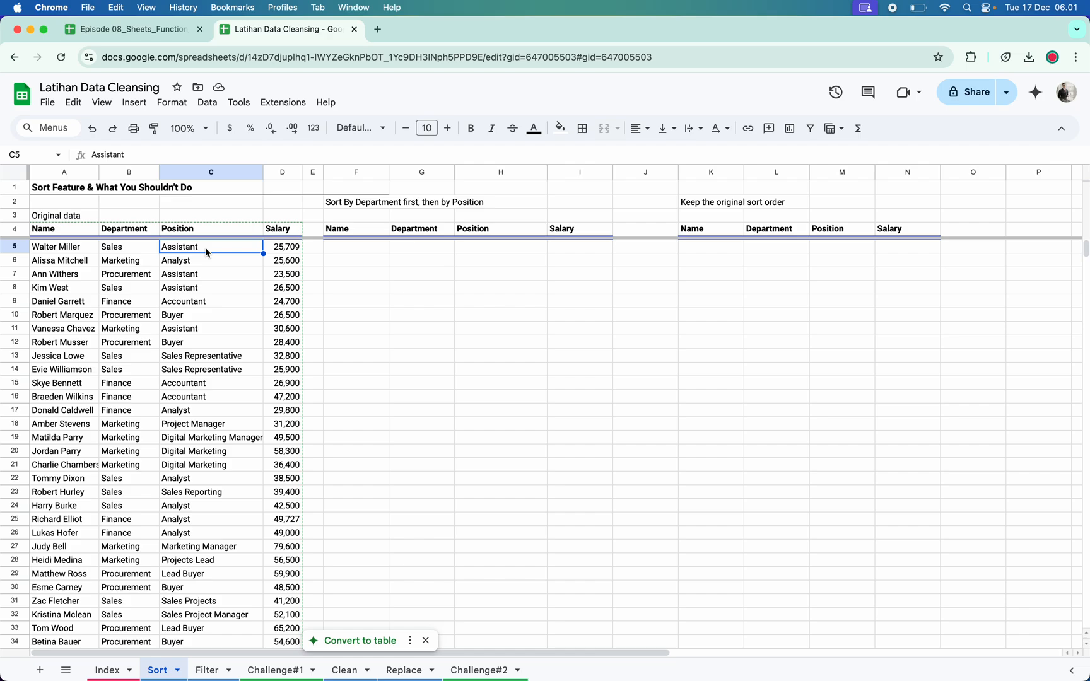
{"action": "key", "text": "super+shift+Down"}
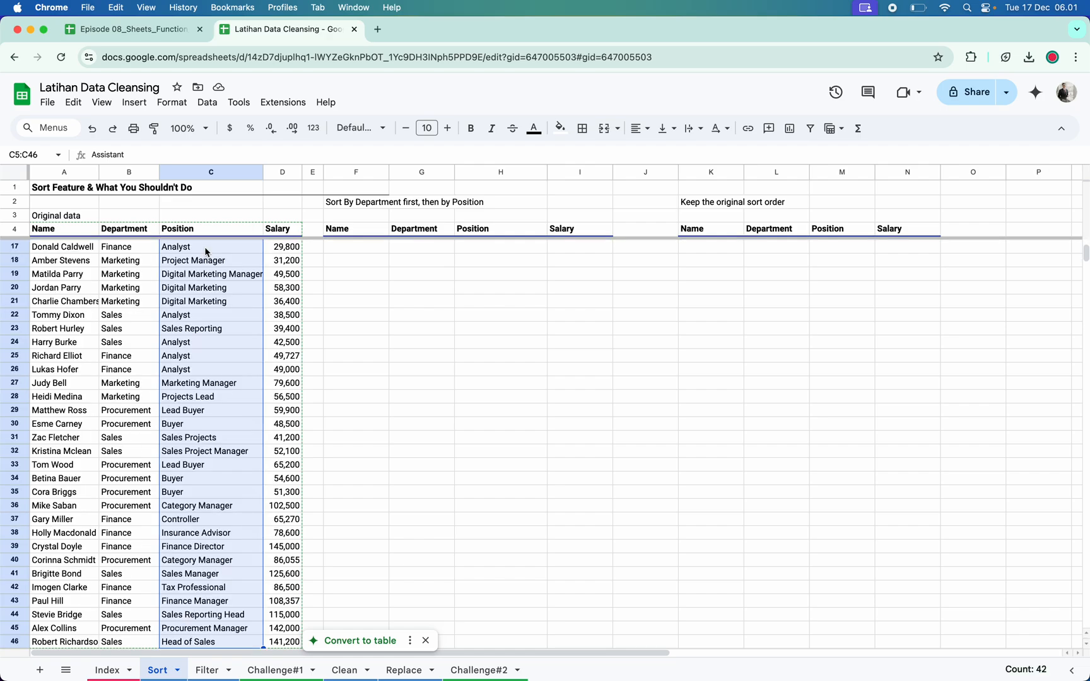
{"action": "left_click", "coordinate": [208, 102]}
{"action": "mouse_move", "coordinate": [255, 134]}
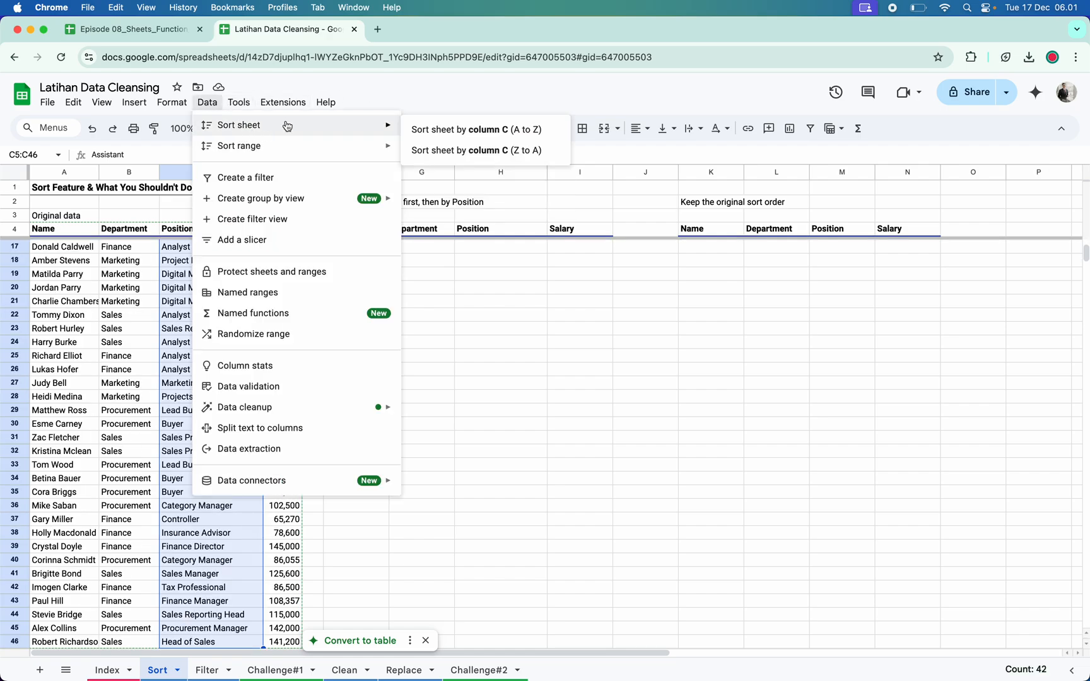
{"action": "left_click", "coordinate": [501, 134]}
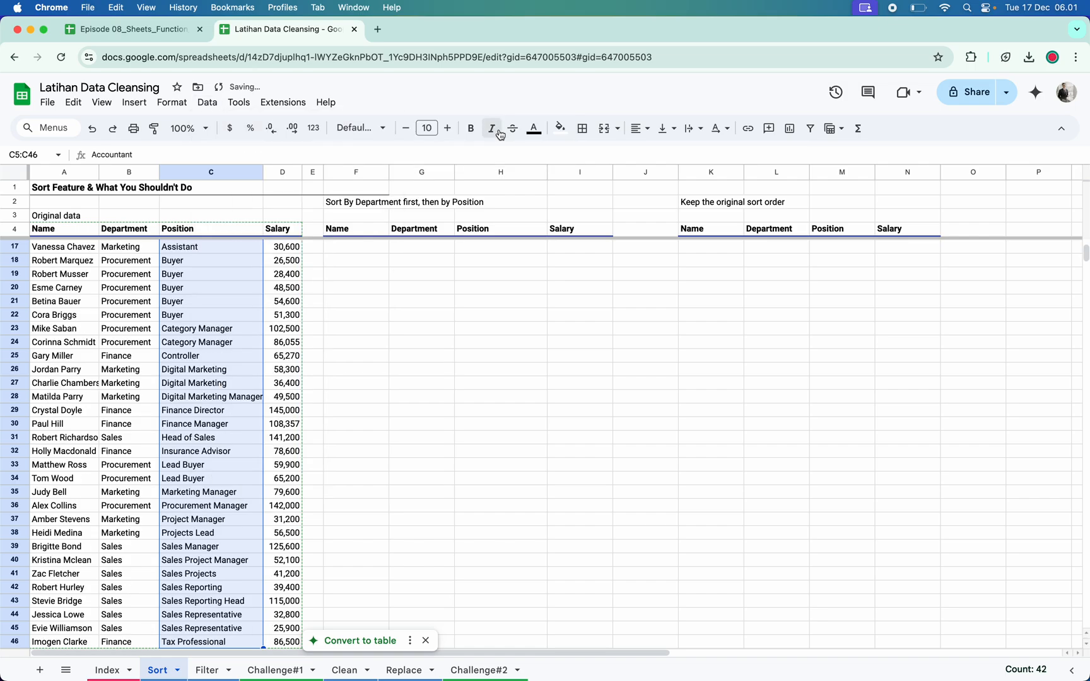
Step: Look through the rows sorted by Position and undo the sheet sort by column C
{"action": "scroll", "coordinate": [194, 387], "scroll_direction": "down", "scroll_amount": 3}
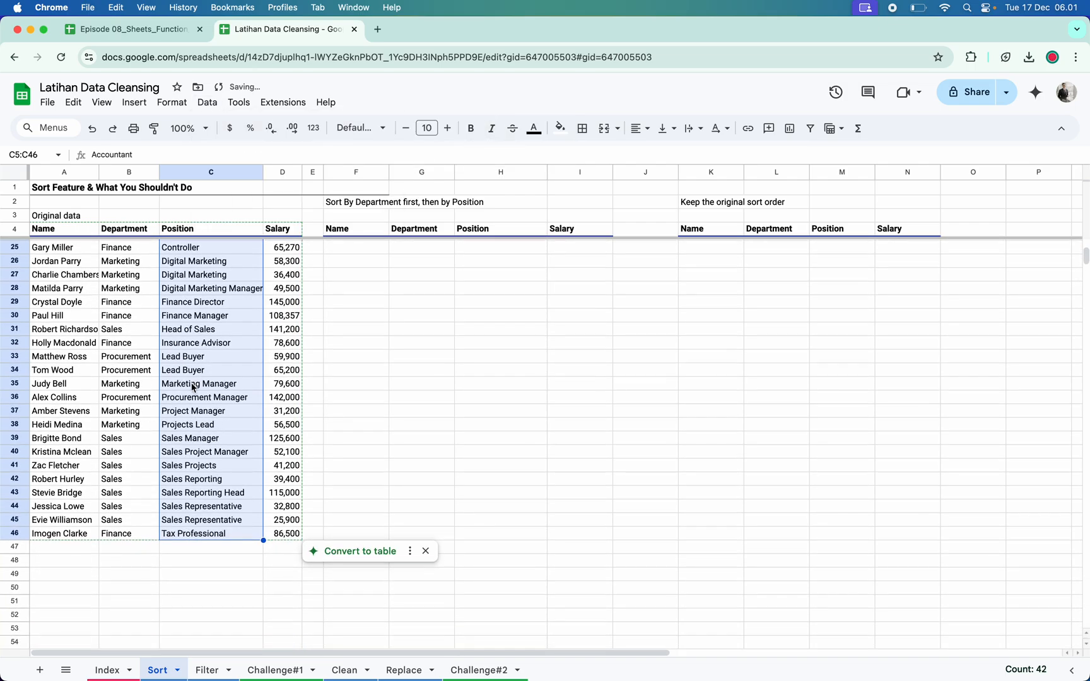
{"action": "scroll", "coordinate": [193, 387], "scroll_direction": "up", "scroll_amount": 7}
{"action": "key", "text": "super+z"}
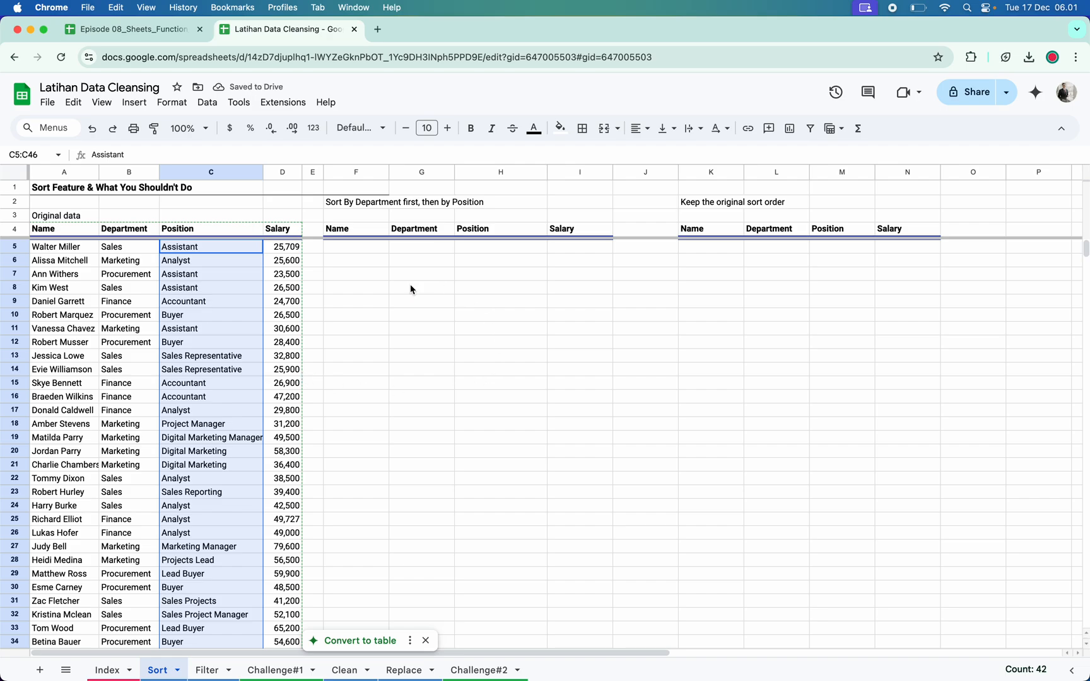
Step: Start a SORT formula in cell F5 under the "Sort By Department first, then by Position" headers and read its argument help
{"action": "left_click", "coordinate": [374, 247]}
{"action": "type", "text": "="}
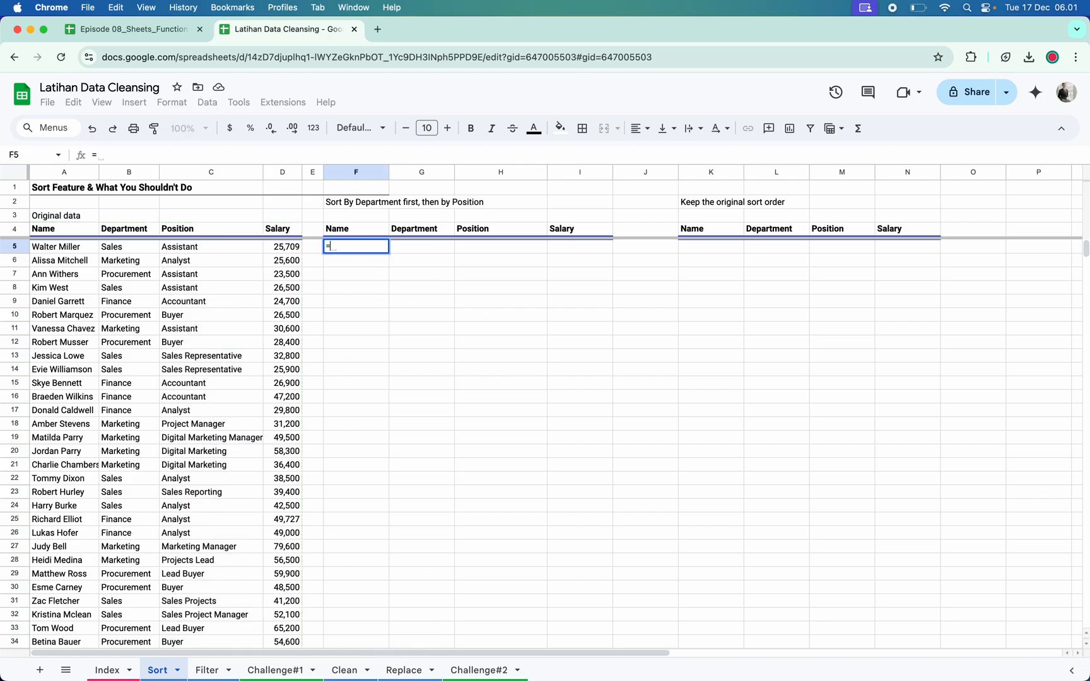
{"action": "type", "text": "sort"}
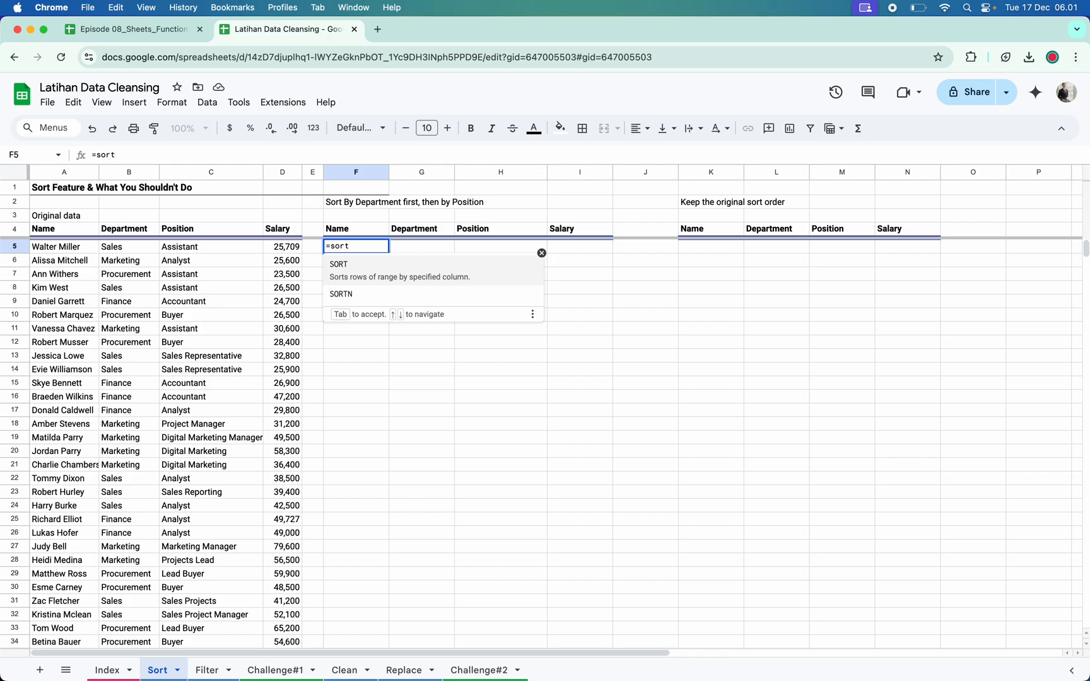
{"action": "left_click", "coordinate": [406, 279]}
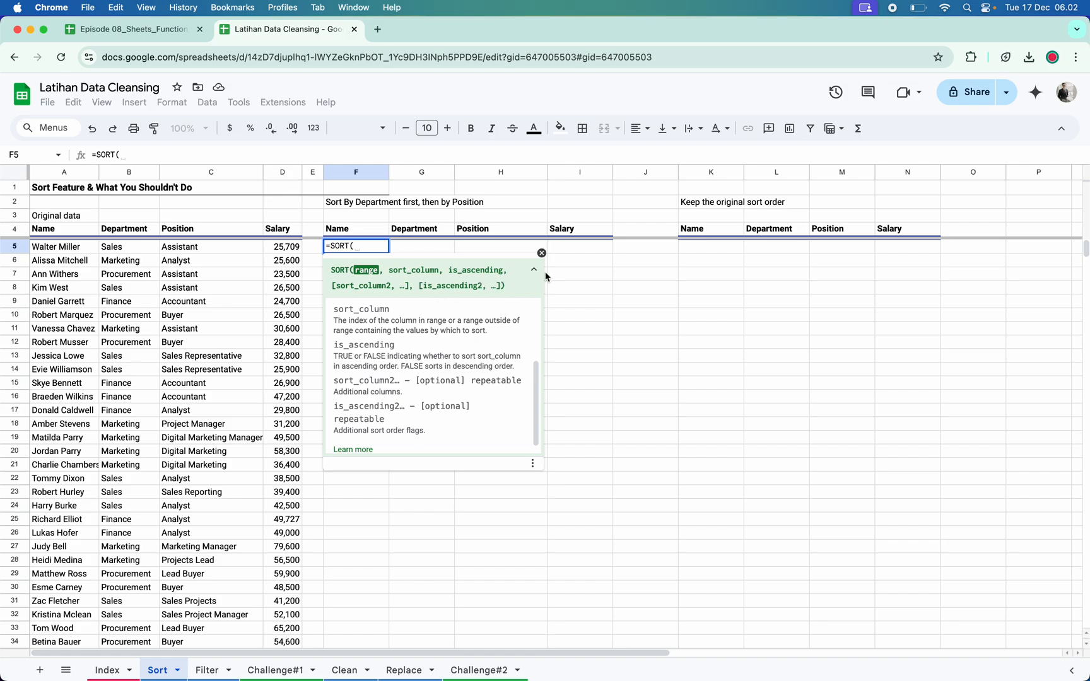
{"action": "scroll", "coordinate": [475, 352], "scroll_direction": "down", "scroll_amount": 1}
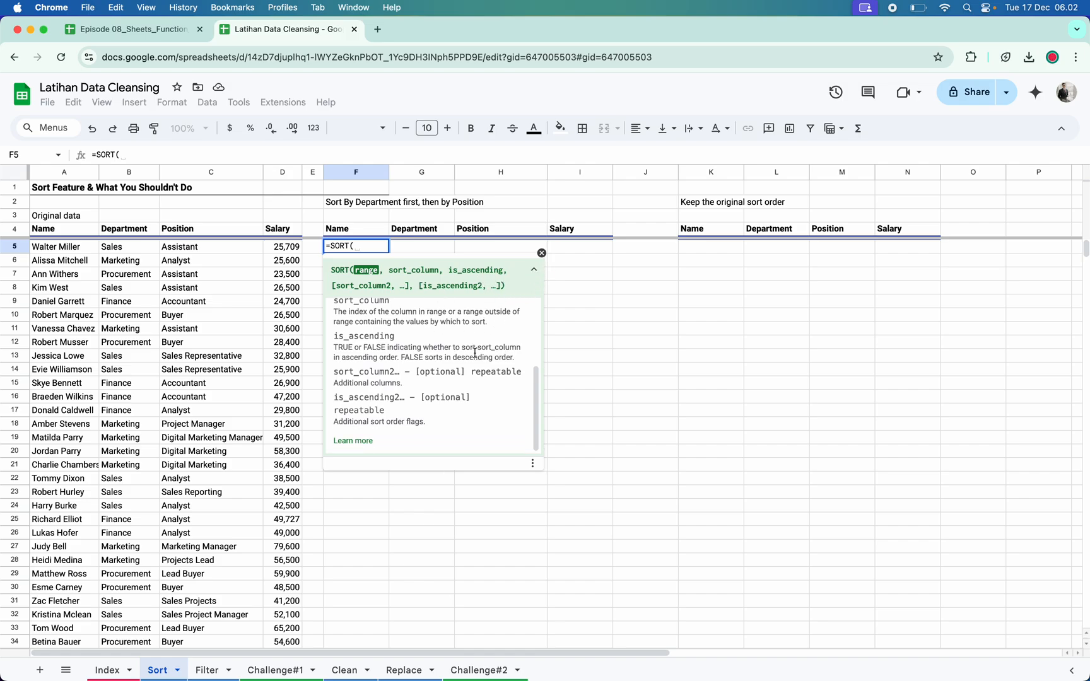
{"action": "scroll", "coordinate": [400, 395], "scroll_direction": "up", "scroll_amount": 2}
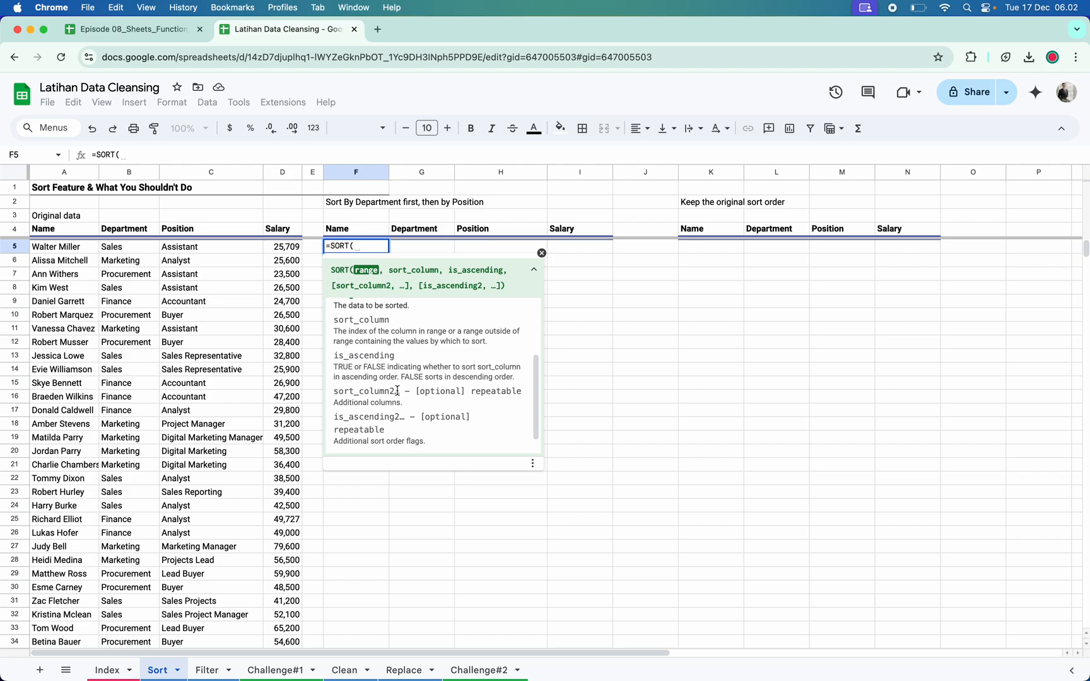
{"action": "scroll", "coordinate": [398, 395], "scroll_direction": "up", "scroll_amount": 3}
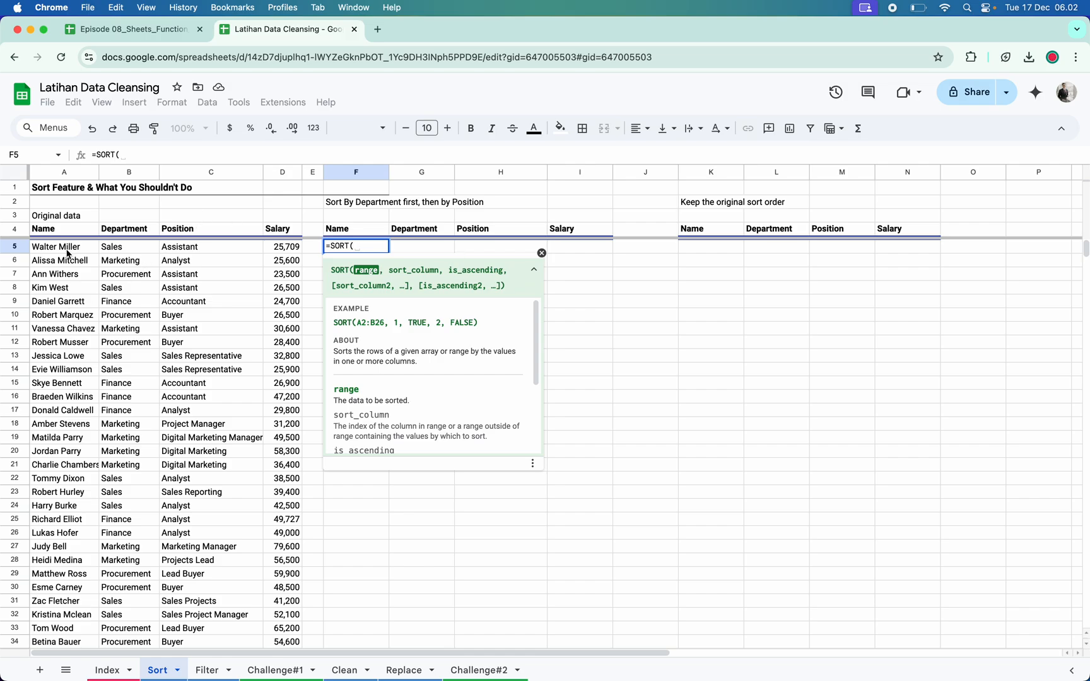
Step: Enter the original data range A5:D46 as the SORT formula's first argument, followed by a comma
{"action": "left_click_drag", "start_coordinate": [68, 251], "coordinate": [284, 392]}
{"action": "key", "text": "super+shift+Down"}
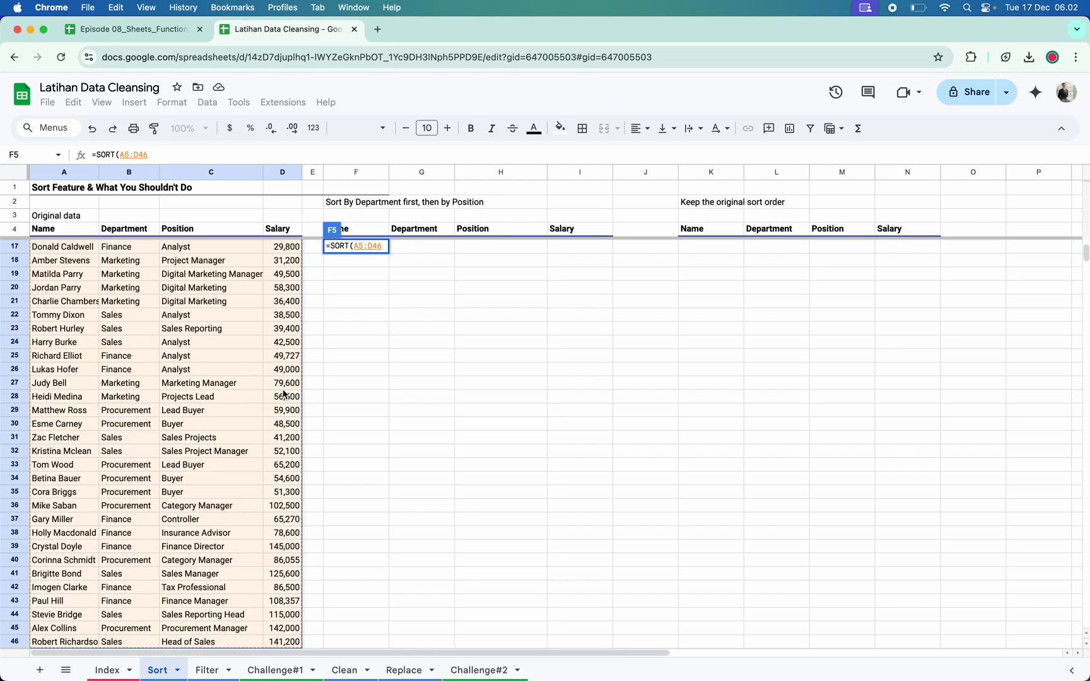
{"action": "scroll", "coordinate": [284, 394], "scroll_direction": "up", "scroll_amount": 4}
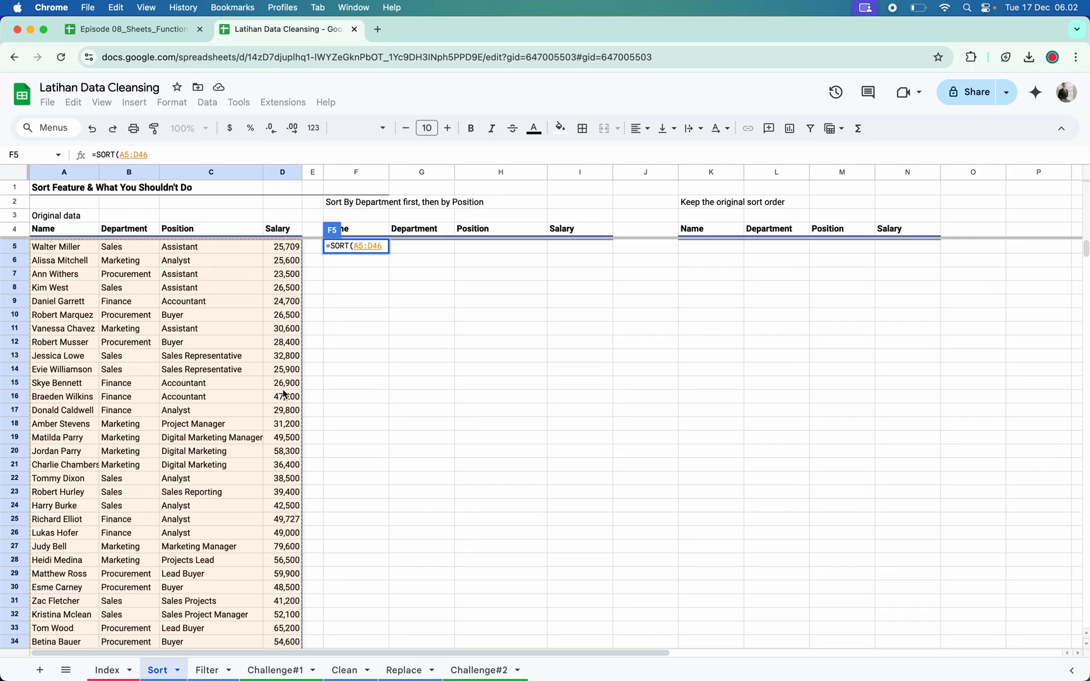
{"action": "type", "text": ","}
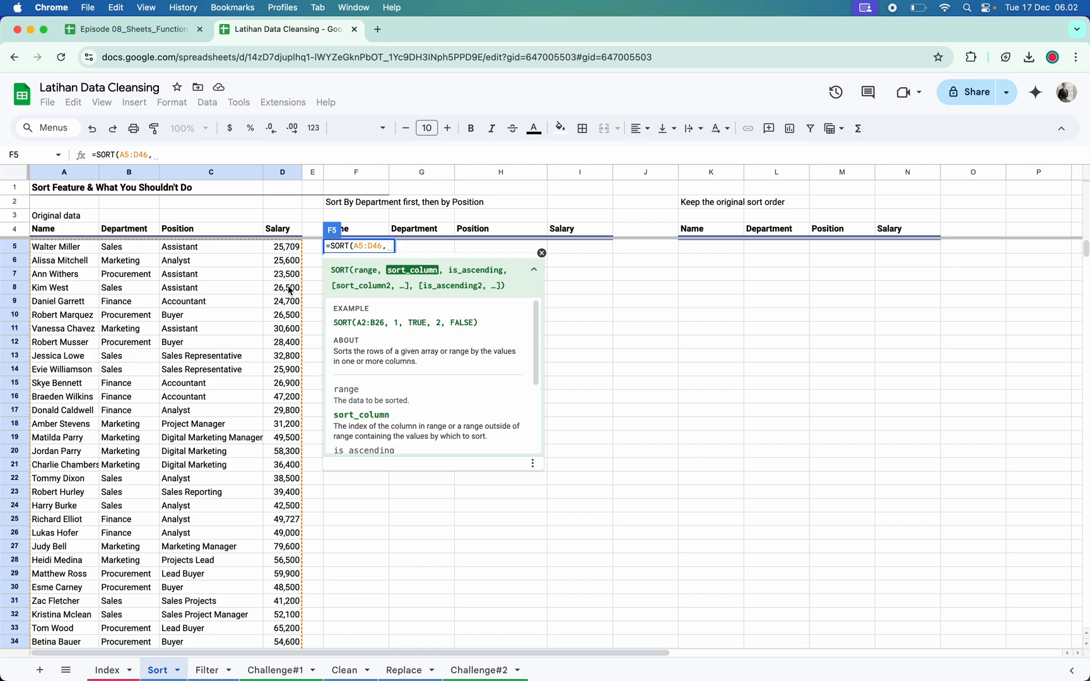
Step: Complete the SORT formula in F5 with the Salary range D5:D46 as sort column and FALSE for the ascending argument
{"action": "left_click_drag", "start_coordinate": [285, 253], "coordinate": [279, 352]}
{"action": "key", "text": "super+shift+Down"}
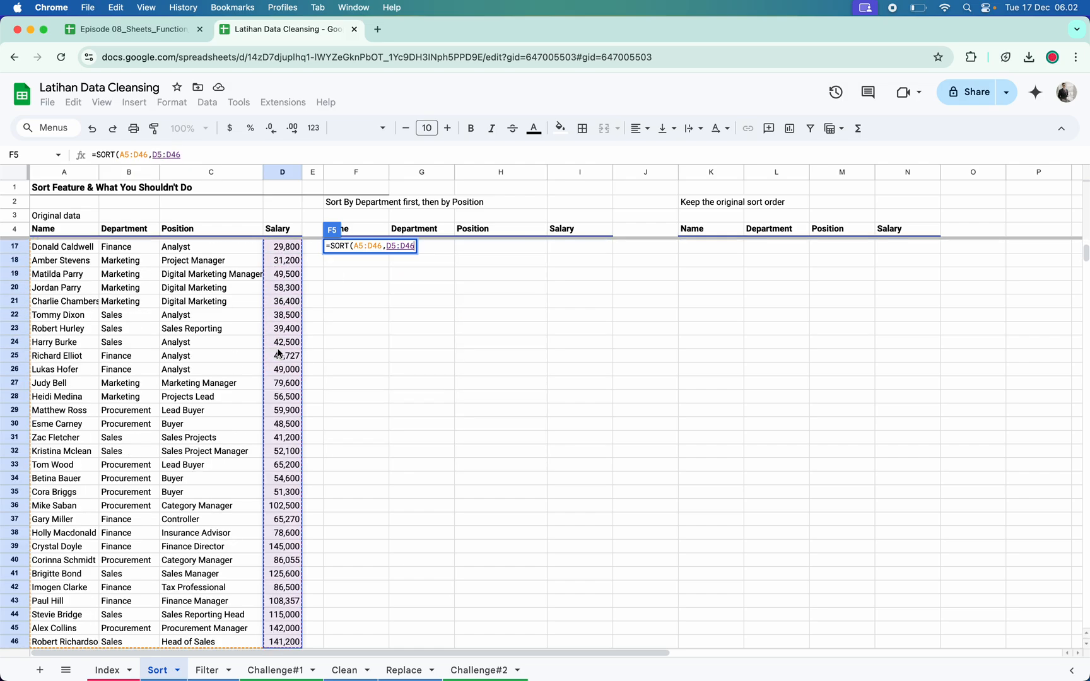
{"action": "type", "text": ","}
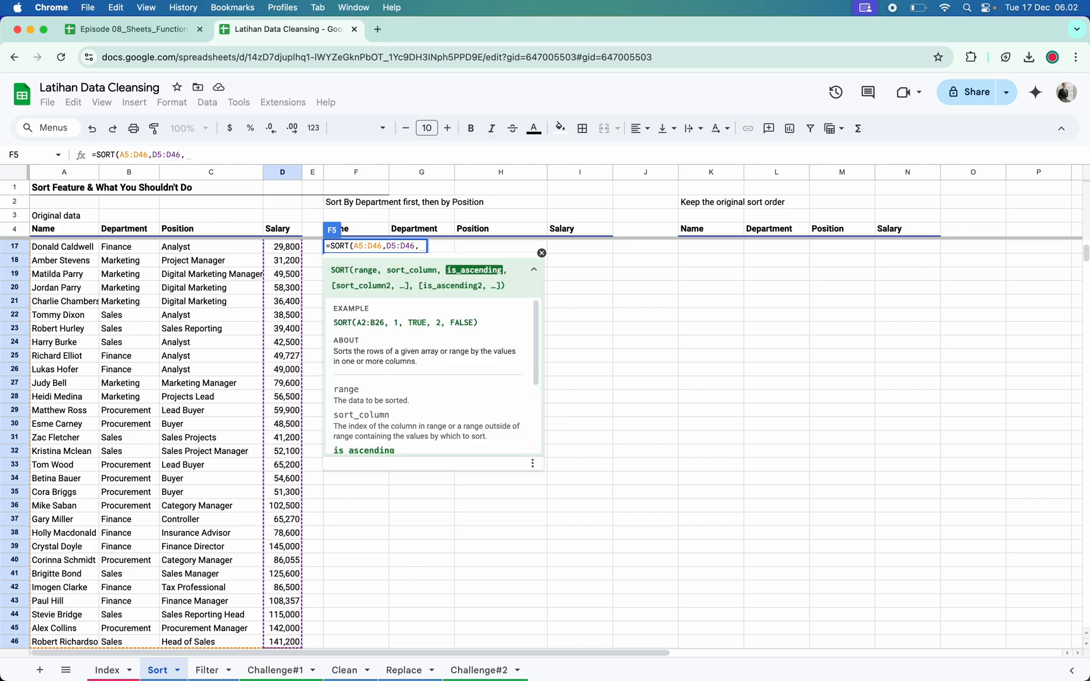
{"action": "scroll", "coordinate": [161, 441], "scroll_direction": "up", "scroll_amount": 4}
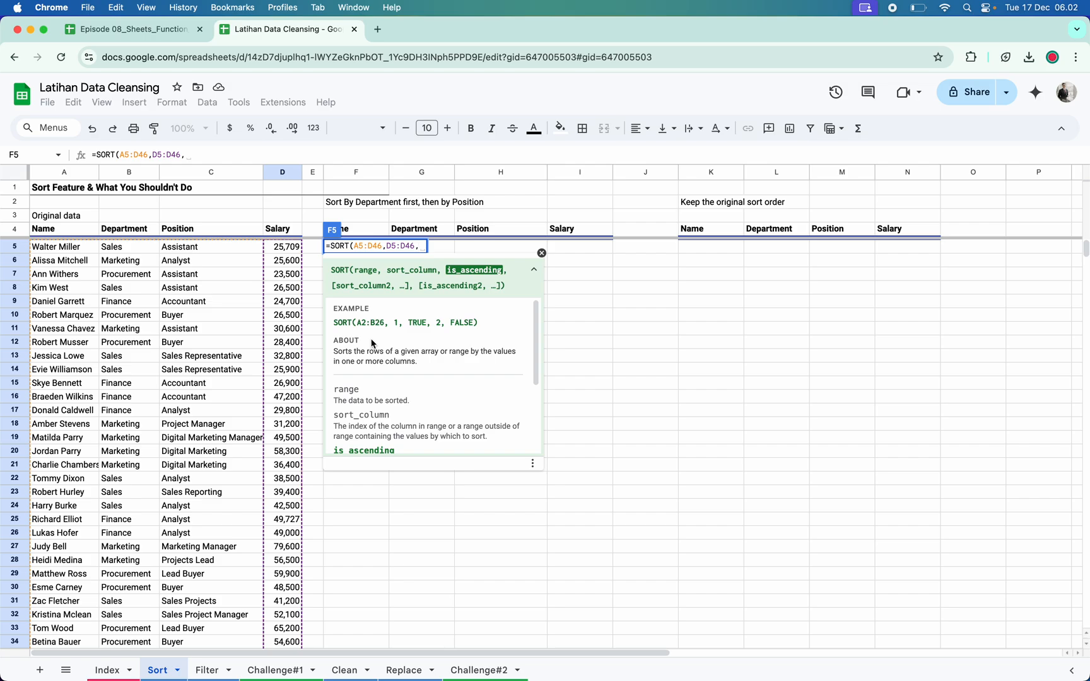
{"action": "type", "text": "FALSE)"}
{"action": "key", "text": "Return"}
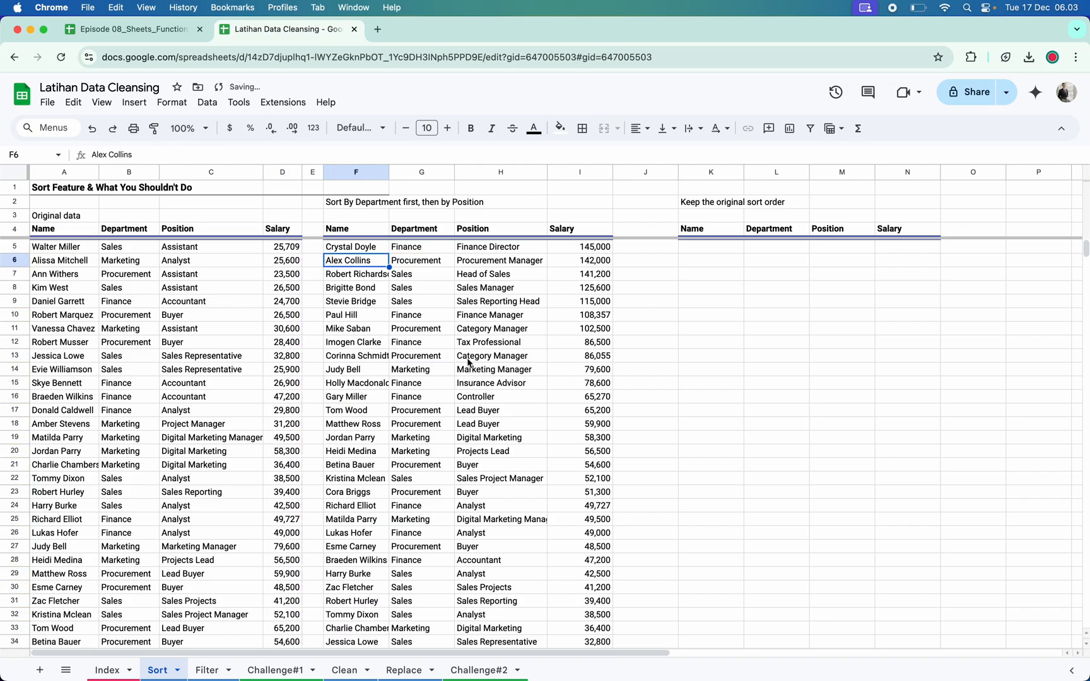
Step: Examine the SORT formula in F5 and look through its sorted rows, comparing the Salary order with the original data
{"action": "scroll", "coordinate": [484, 295], "scroll_direction": "down", "scroll_amount": 2}
{"action": "scroll", "coordinate": [484, 294], "scroll_direction": "up", "scroll_amount": 2}
{"action": "left_click", "coordinate": [375, 251]}
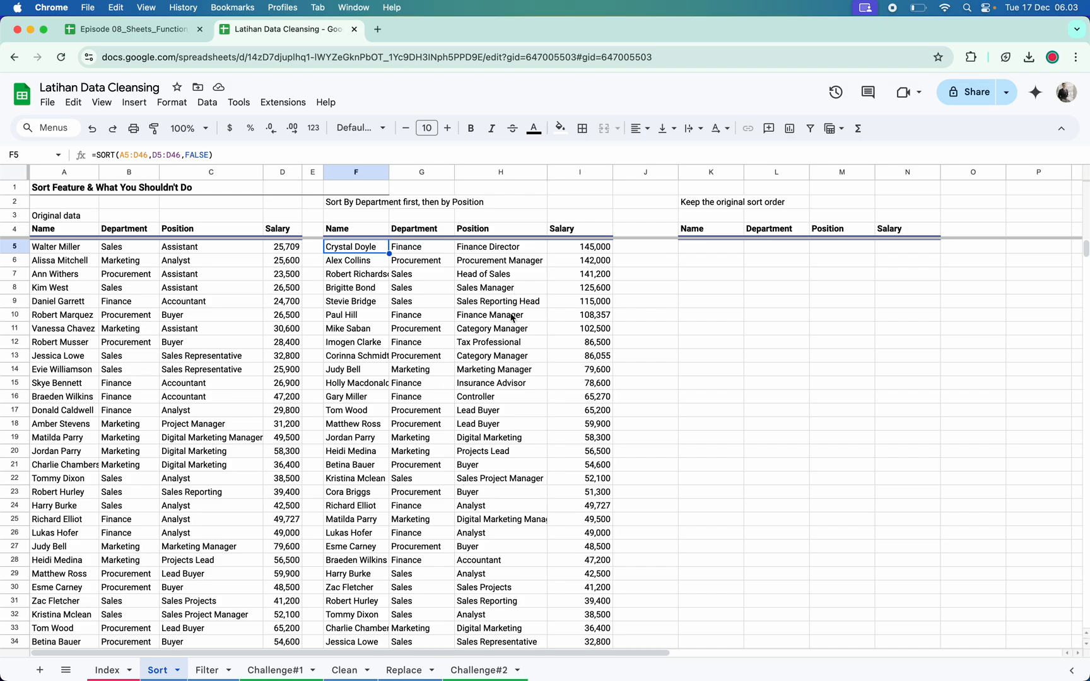
{"action": "scroll", "coordinate": [560, 407], "scroll_direction": "down", "scroll_amount": 2}
{"action": "scroll", "coordinate": [560, 407], "scroll_direction": "up", "scroll_amount": 2}
{"action": "scroll", "coordinate": [598, 282], "scroll_direction": "down", "scroll_amount": 3}
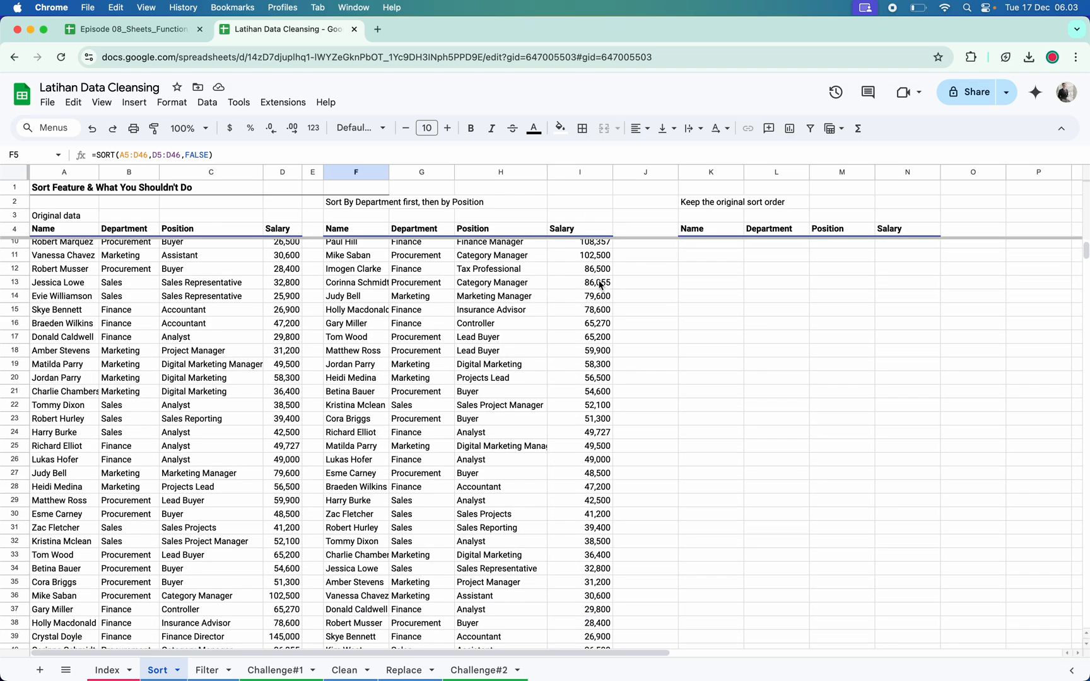
{"action": "scroll", "coordinate": [599, 284], "scroll_direction": "down", "scroll_amount": 10}
{"action": "scroll", "coordinate": [598, 285], "scroll_direction": "up", "scroll_amount": 12}
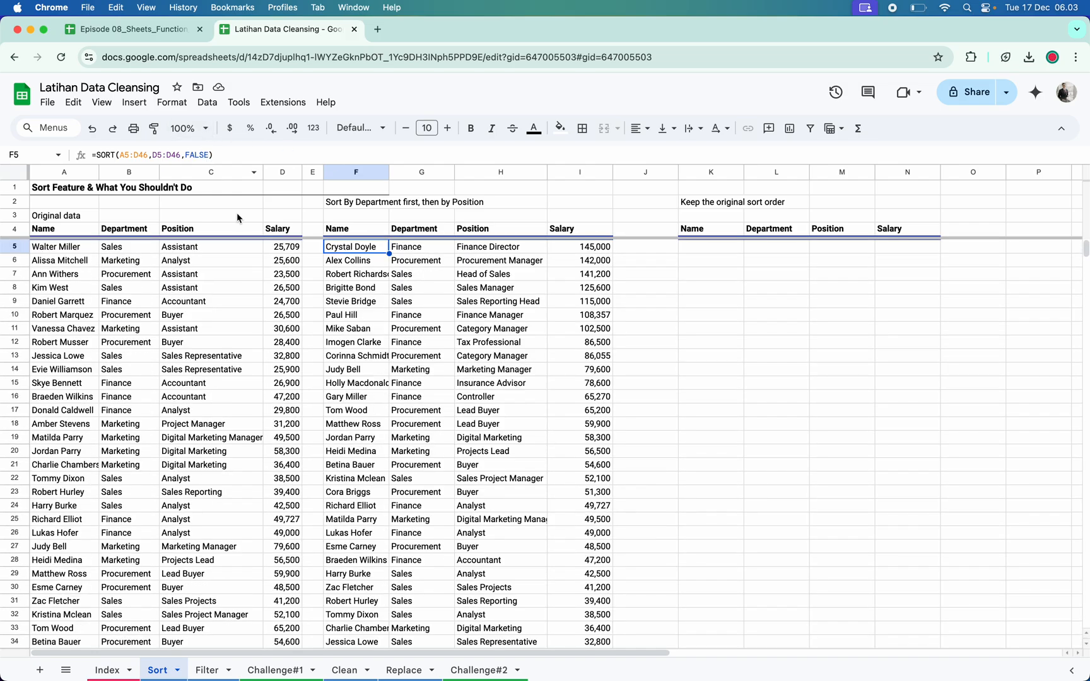
Step: Start a SORT formula in K5 under the "Keep the original sort order" headers with A5:D46 as its range
{"action": "left_click", "coordinate": [688, 247]}
{"action": "type", "text": "="}
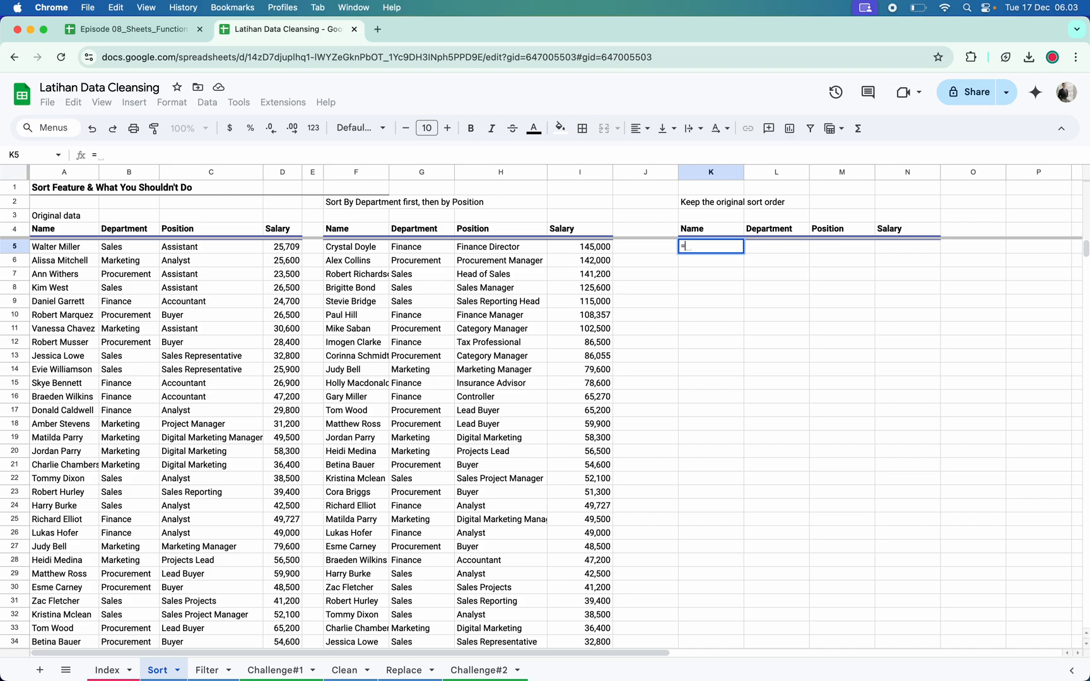
{"action": "type", "text": "sort"}
{"action": "key", "text": "Tab"}
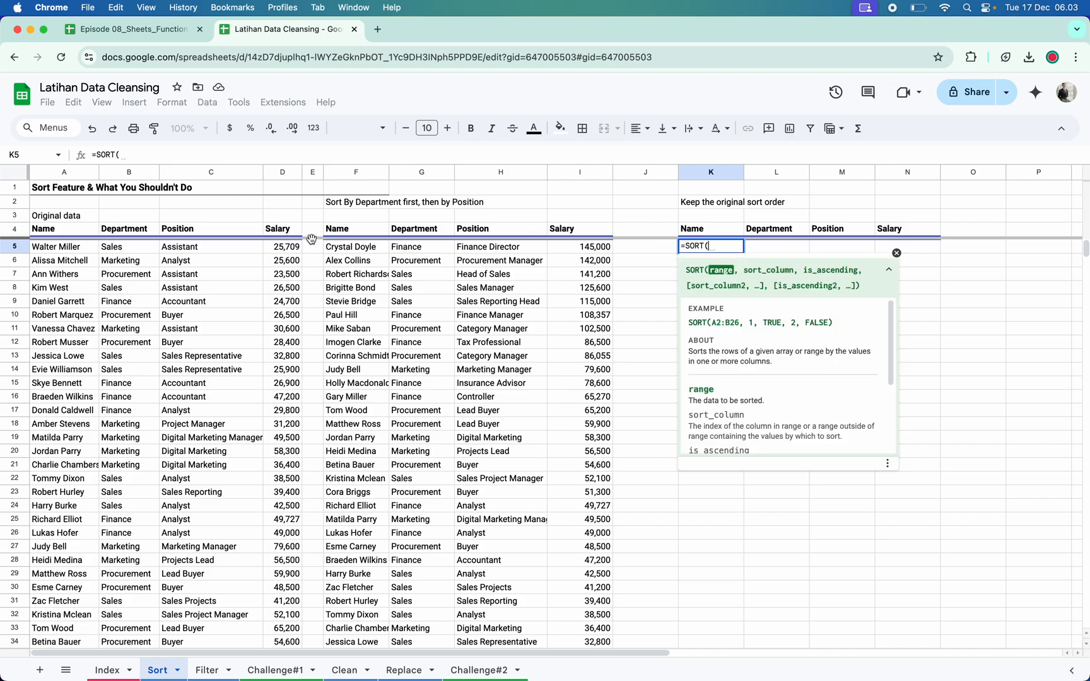
{"action": "left_click", "coordinate": [78, 252]}
{"action": "key", "text": "super+shift+Right"}
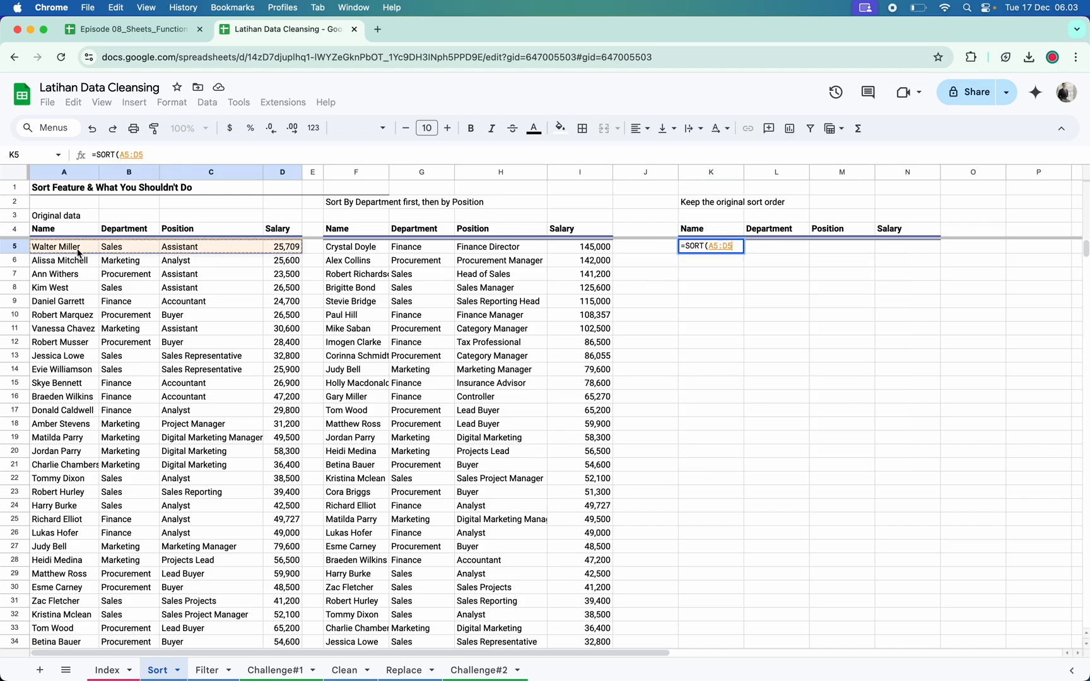
{"action": "key", "text": "super+shift+Down"}
{"action": "type", "text": ","}
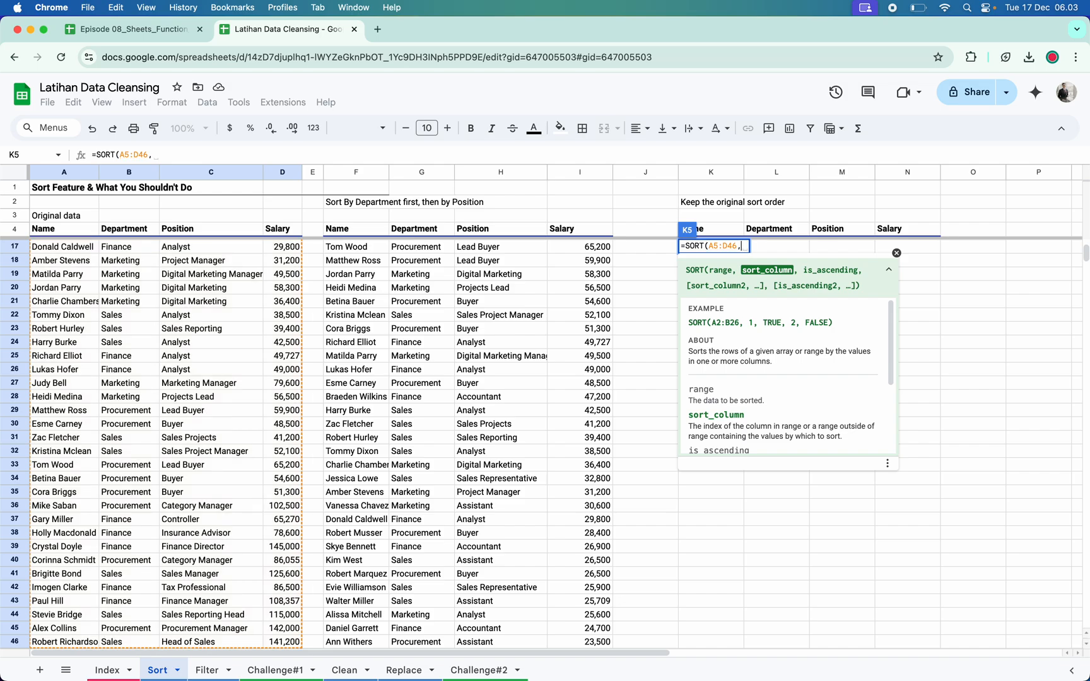
Step: Finish the SORT formula in K5 with D5:D46 as sort column and TRUE for the ascending argument
{"action": "scroll", "coordinate": [443, 381], "scroll_direction": "up", "scroll_amount": 4}
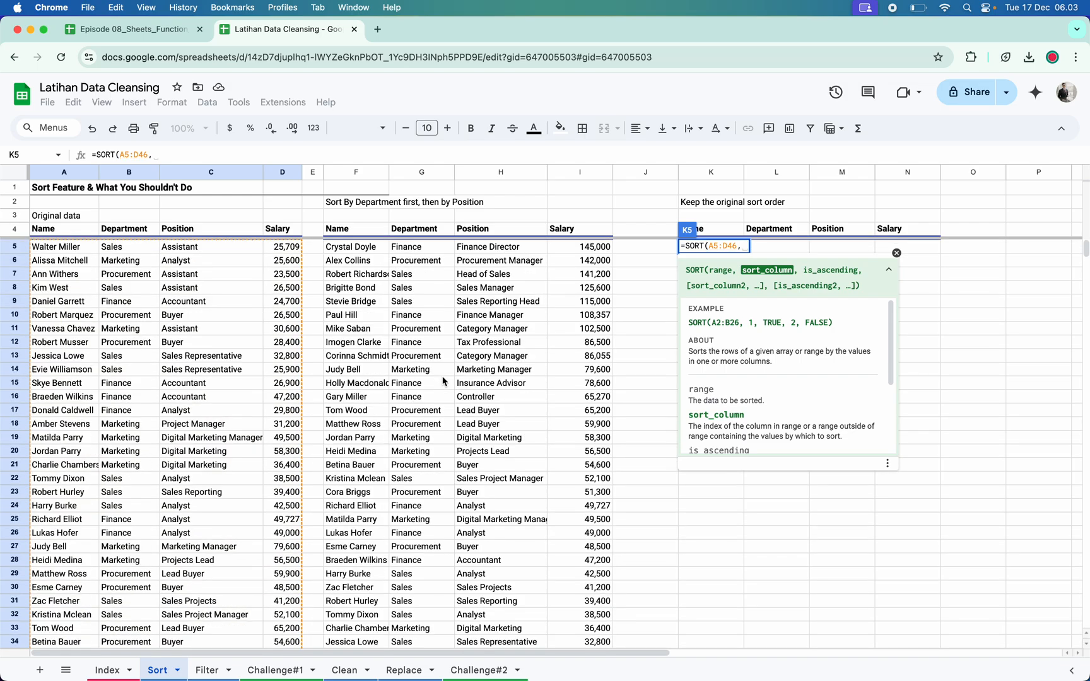
{"action": "left_click", "coordinate": [288, 248]}
{"action": "key", "text": "super+shift+Down"}
{"action": "type", "text": ","}
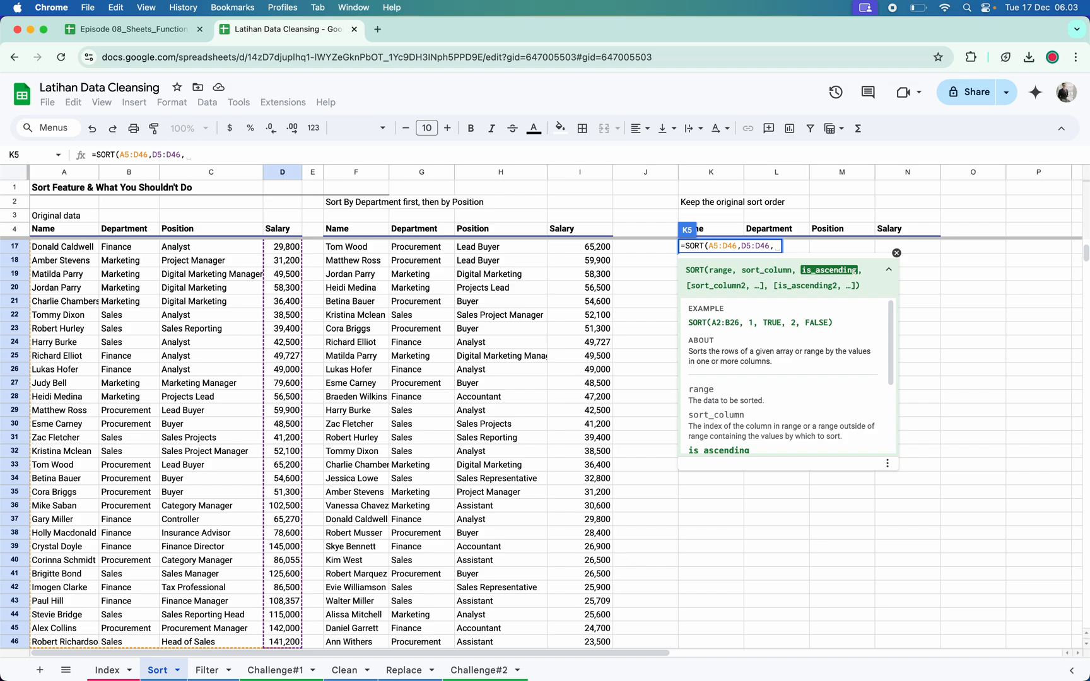
{"action": "type", "text": "TRUE"}
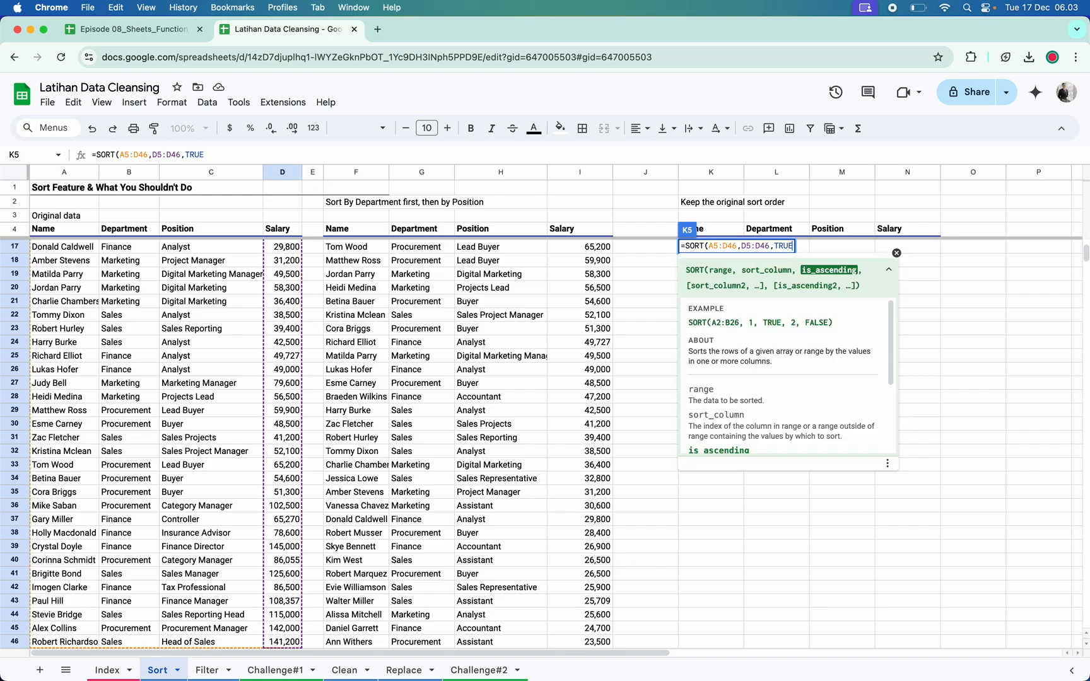
{"action": "type", "text": ")"}
{"action": "key", "text": "Return"}
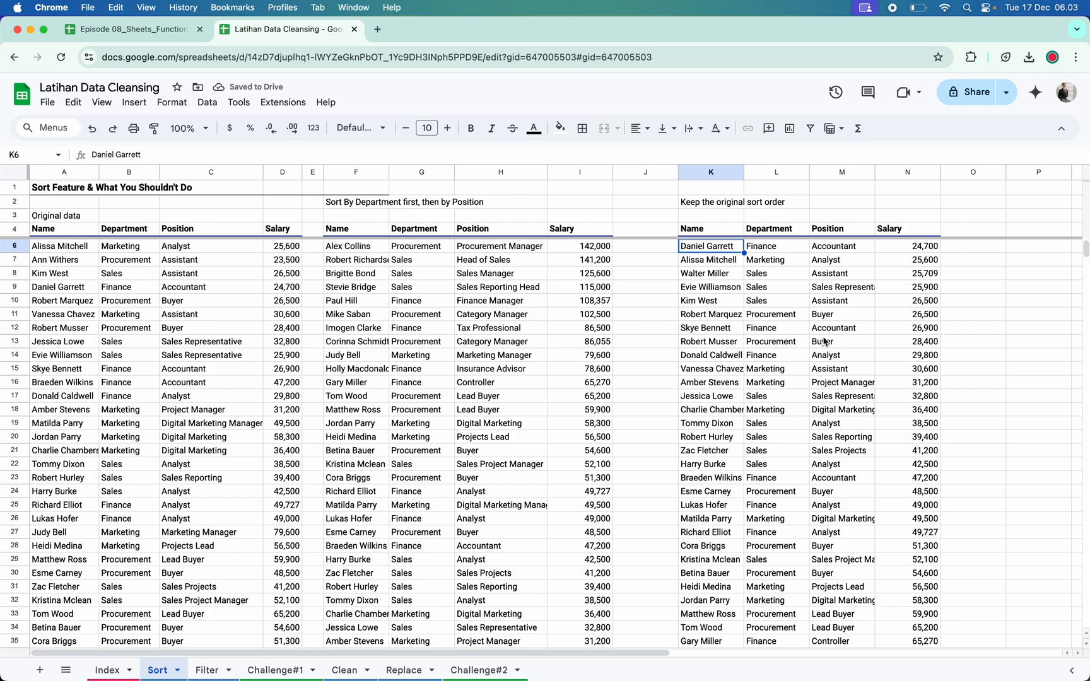
Step: Look over the rows sorted by ascending Salary and delete the SORT formula from K5
{"action": "scroll", "coordinate": [829, 309], "scroll_direction": "down", "scroll_amount": 3}
{"action": "scroll", "coordinate": [829, 307], "scroll_direction": "up", "scroll_amount": 4}
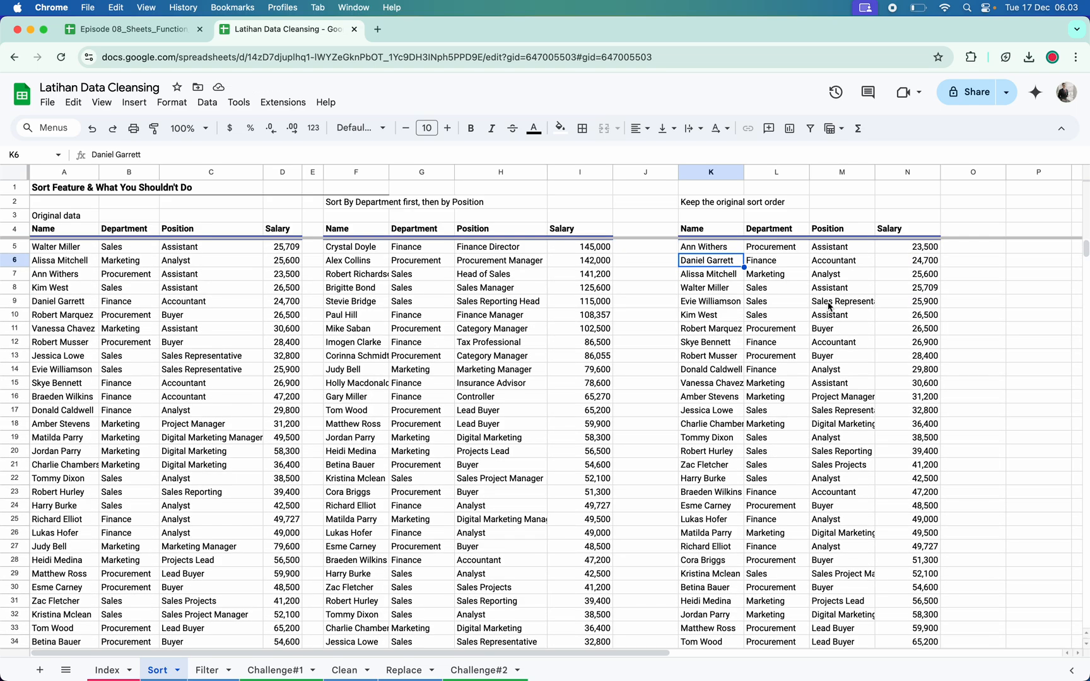
{"action": "left_click", "coordinate": [709, 248]}
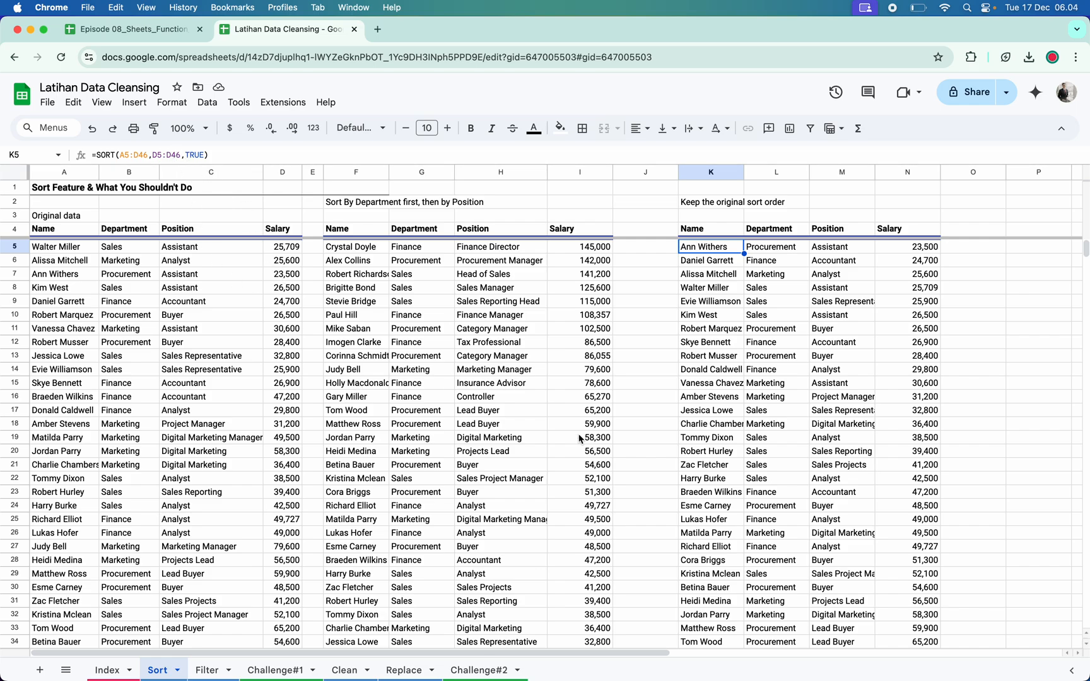
{"action": "key", "text": "Delete"}
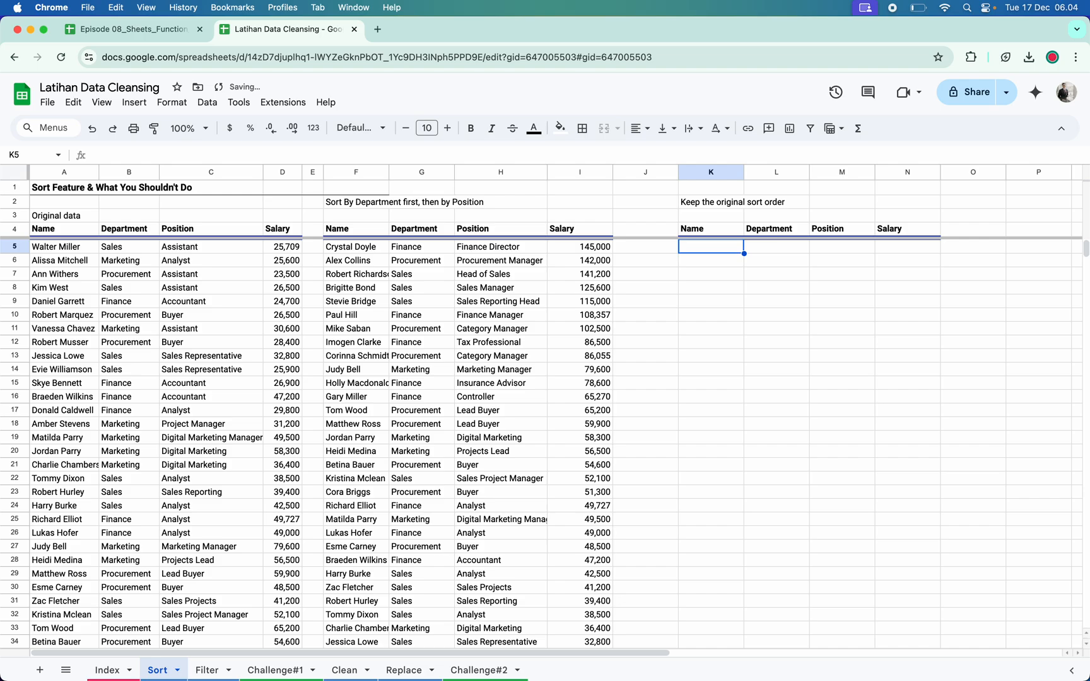
Step: Examine the first row of the original data from A5 and the SORT formula in F5
{"action": "key", "text": "Left"}
{"action": "key", "text": "Left"}
{"action": "key", "text": "Left"}
{"action": "key", "text": "Left"}
{"action": "key", "text": "Left"}
{"action": "key", "text": "Left"}
{"action": "key", "text": "Left"}
{"action": "key", "text": "Left"}
{"action": "key", "text": "Left"}
{"action": "key", "text": "Left"}
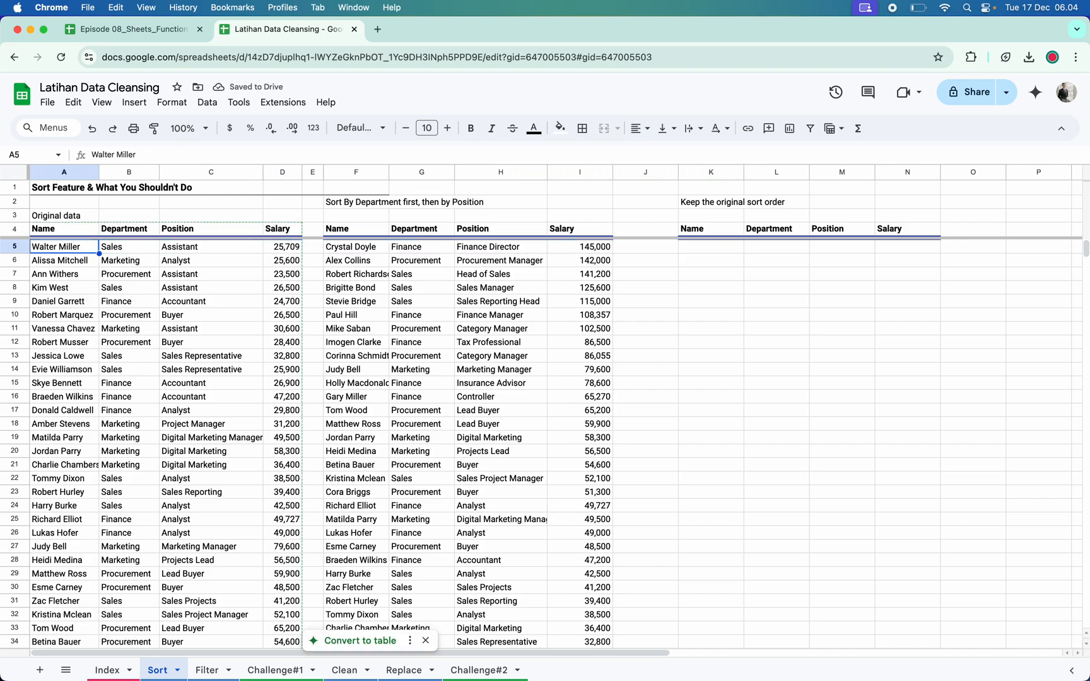
{"action": "key", "text": "Right"}
{"action": "key", "text": "Right"}
{"action": "key", "text": "Right"}
{"action": "key", "text": "Right"}
{"action": "key", "text": "Right"}
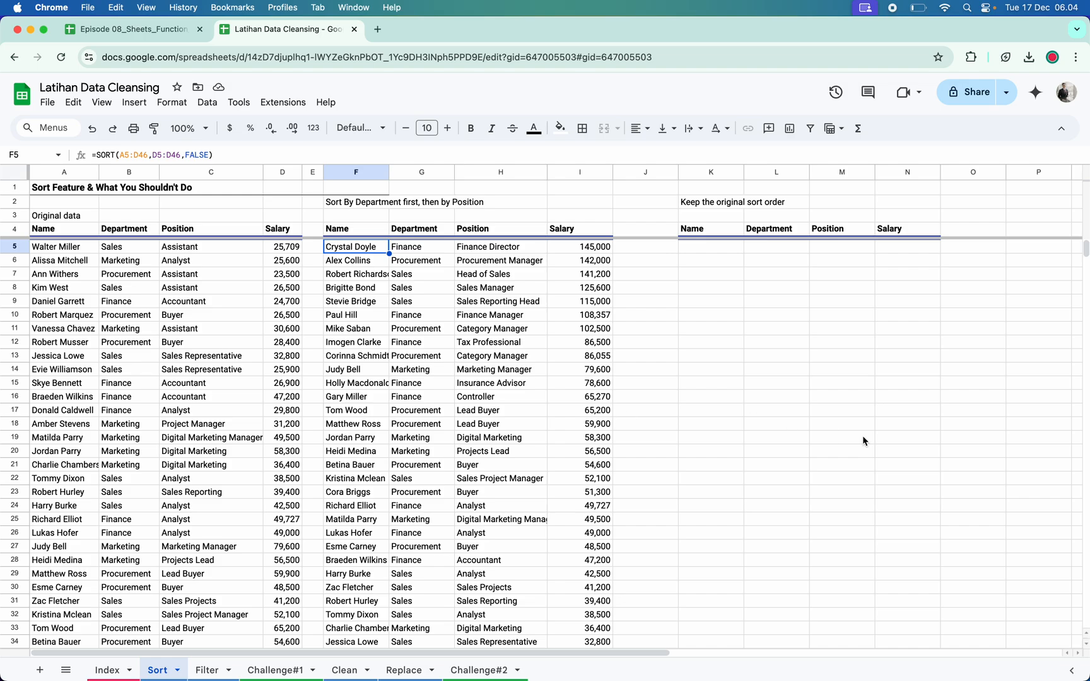
Step: Start a QUERY formula in K5 with the original data range A5:D46 as its data argument
{"action": "left_click", "coordinate": [724, 258]}
{"action": "left_click", "coordinate": [721, 250]}
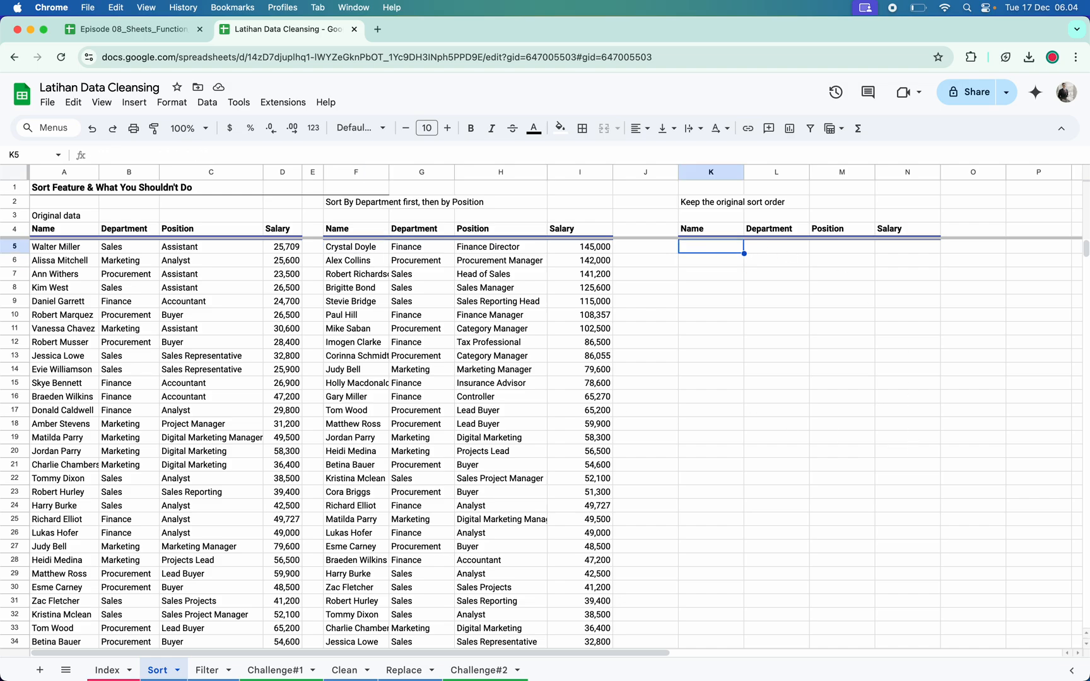
{"action": "type", "text": "=query"}
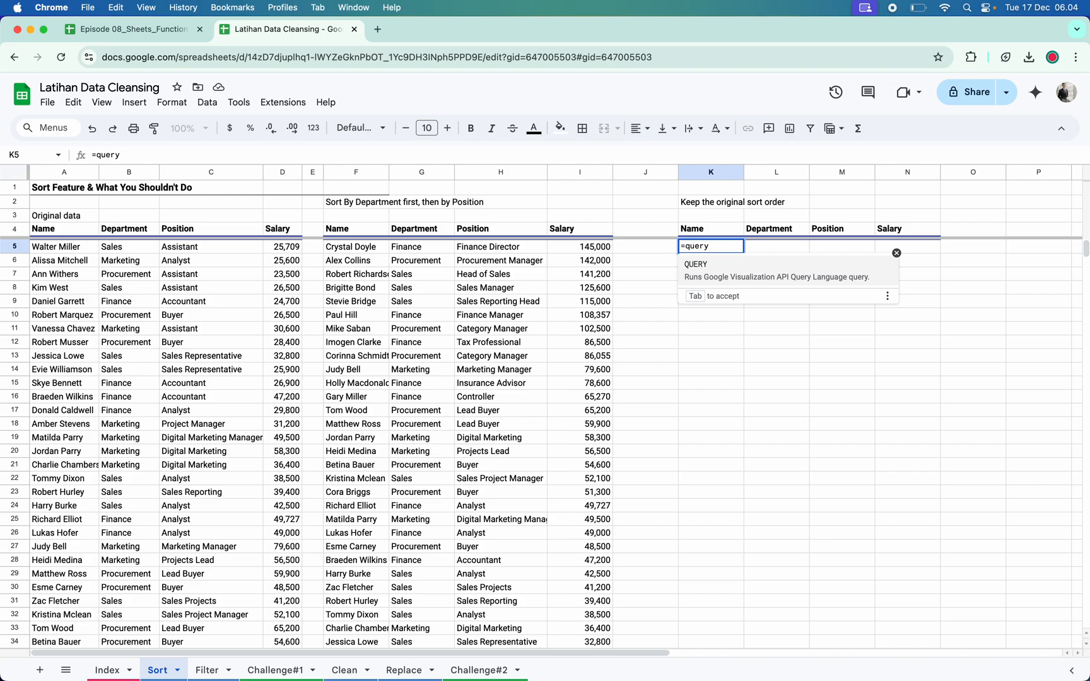
{"action": "key", "text": "Tab"}
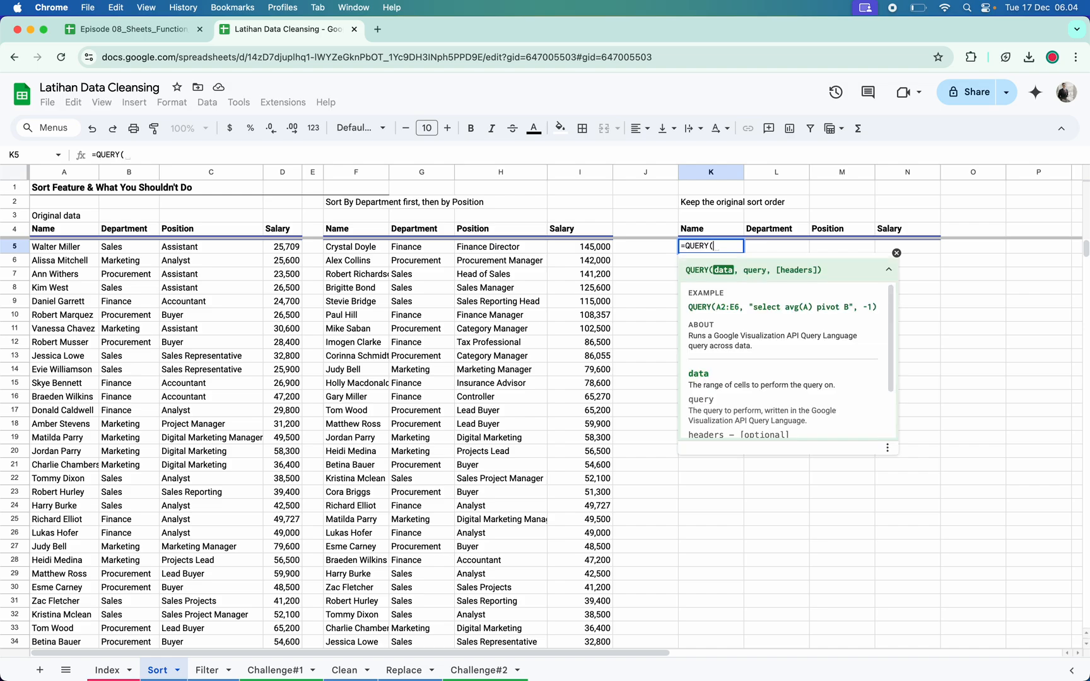
{"action": "left_click", "coordinate": [69, 250]}
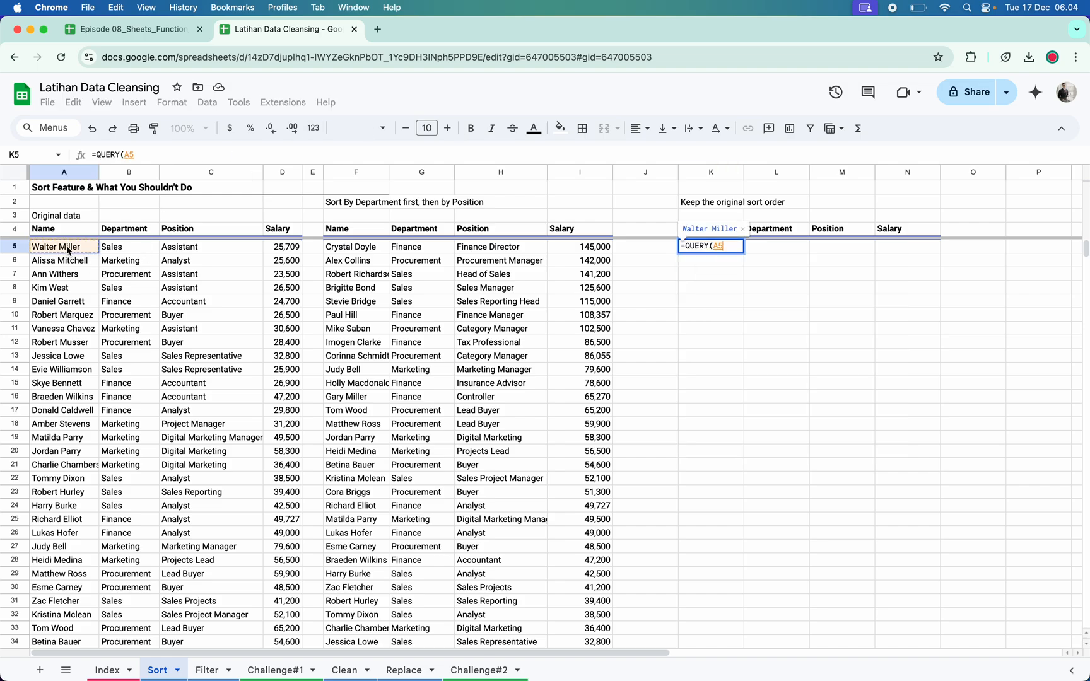
{"action": "key", "text": "super+shift+Right"}
{"action": "key", "text": "super+shift+Down"}
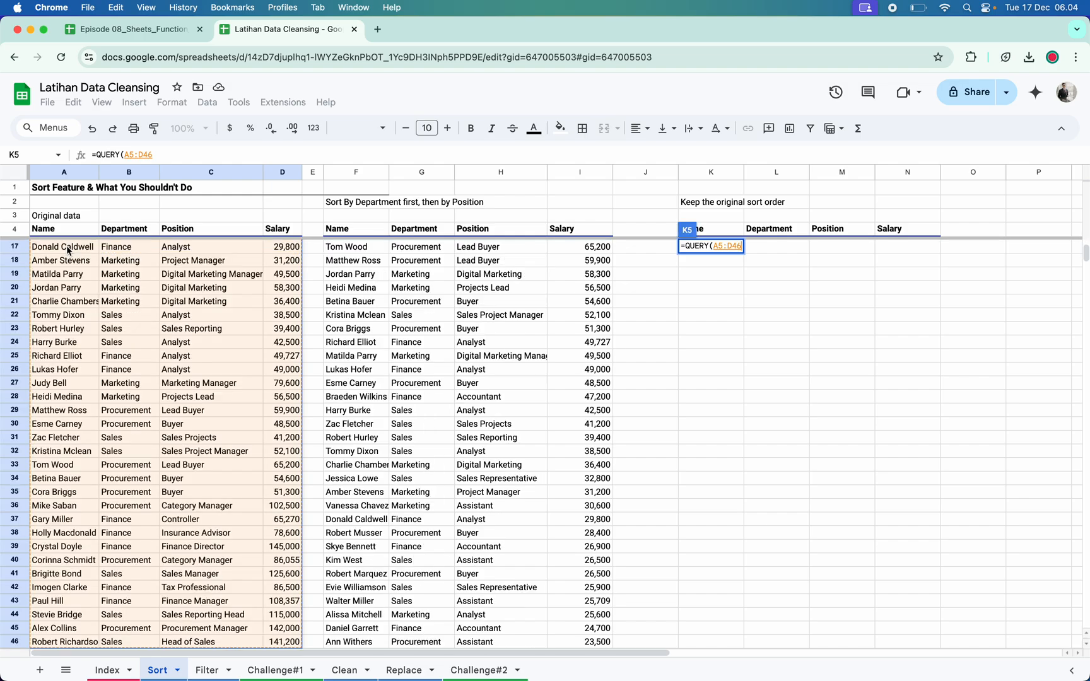
{"action": "type", "text": ","}
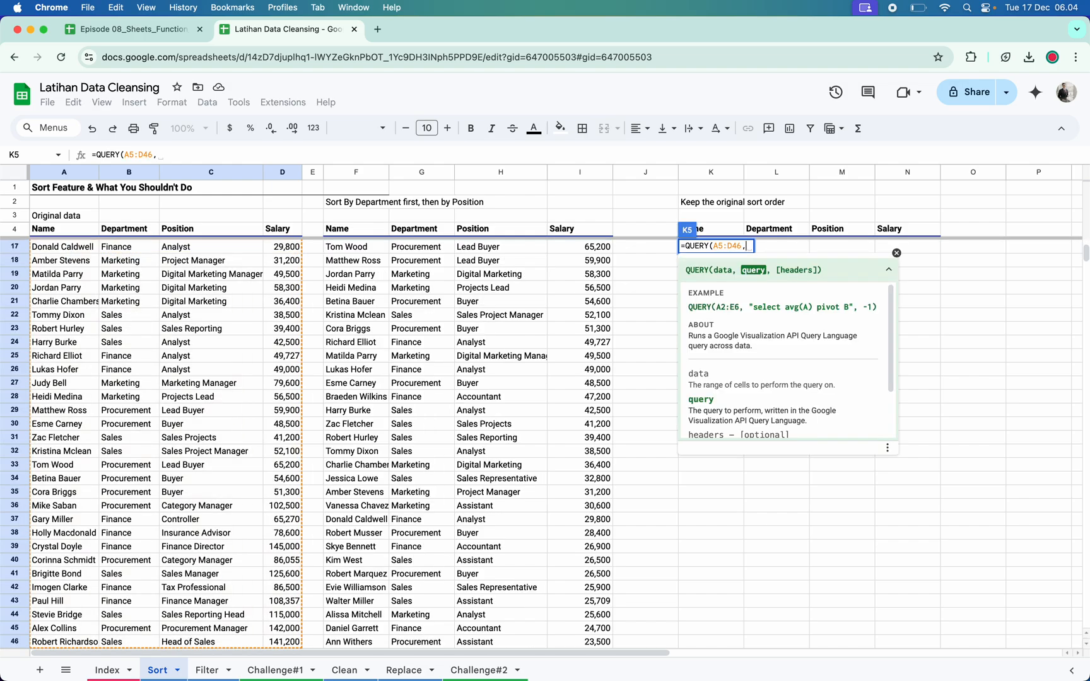
Step: Complete the QUERY formula in K5 with the query "Select A,B,C,D Where D Is not null Order By D Desc"
{"action": "type", "text": "\"S"}
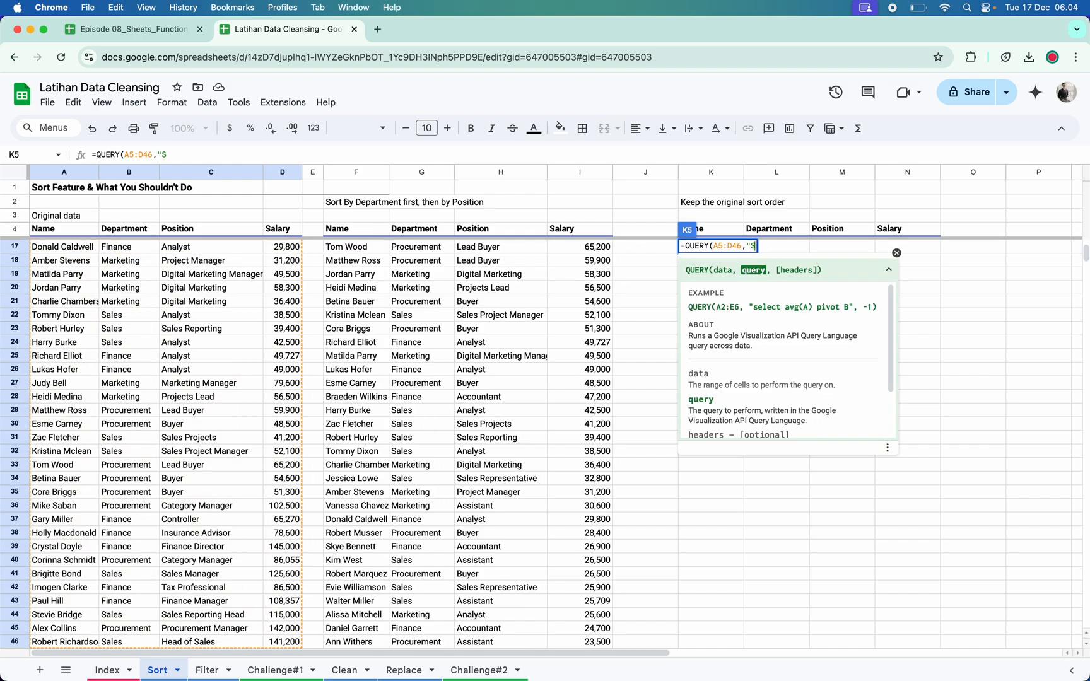
{"action": "type", "text": "elect A,B,C,"}
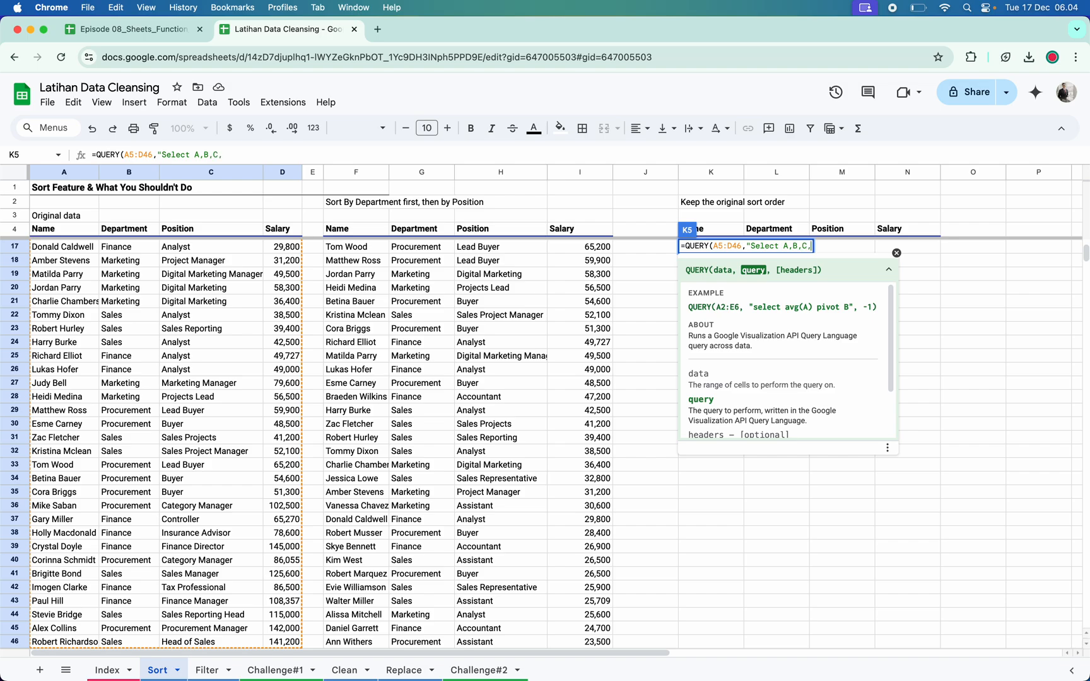
{"action": "type", "text": "D Where"}
{"action": "type", "text": "D I"}
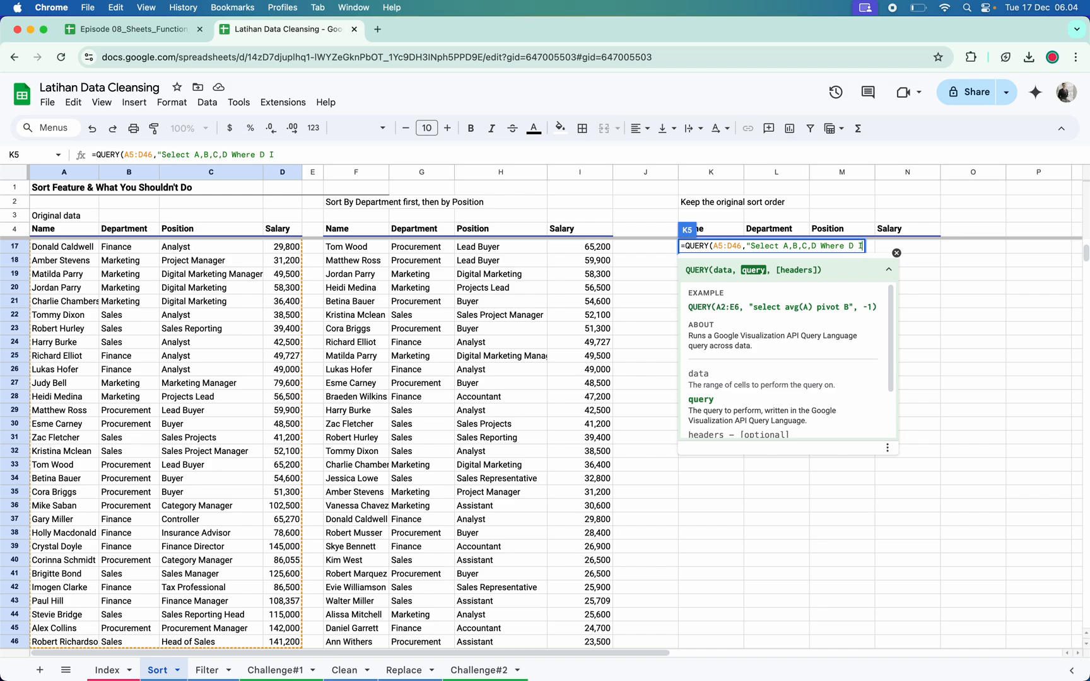
{"action": "type", "text": "s not null Order By"}
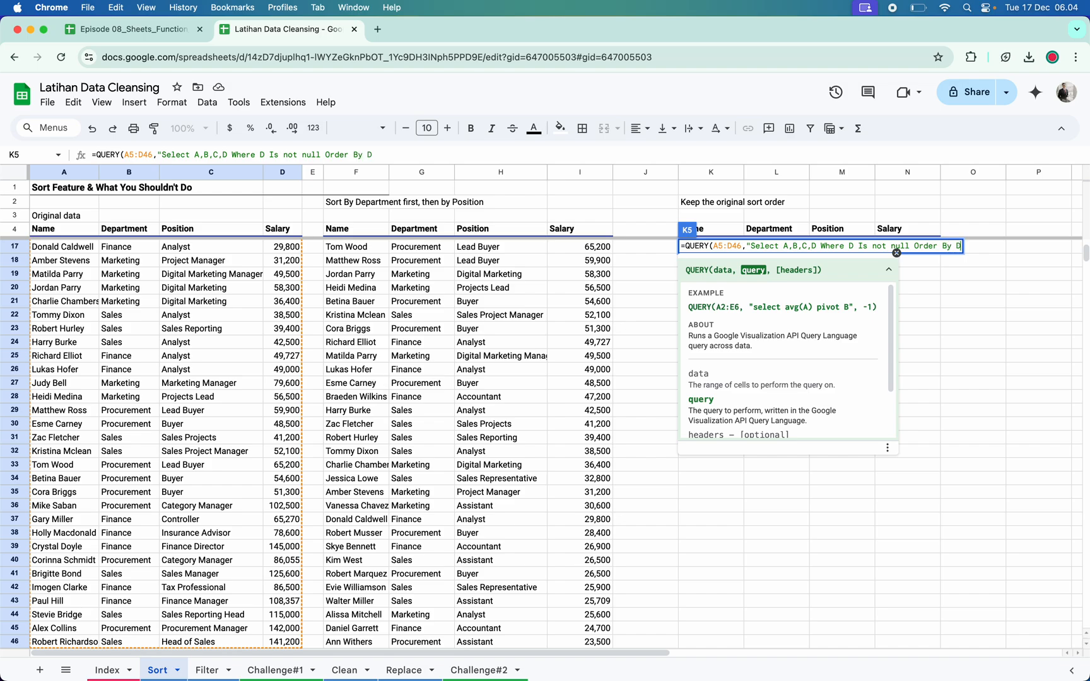
{"action": "type", "text": " D Desc\")"}
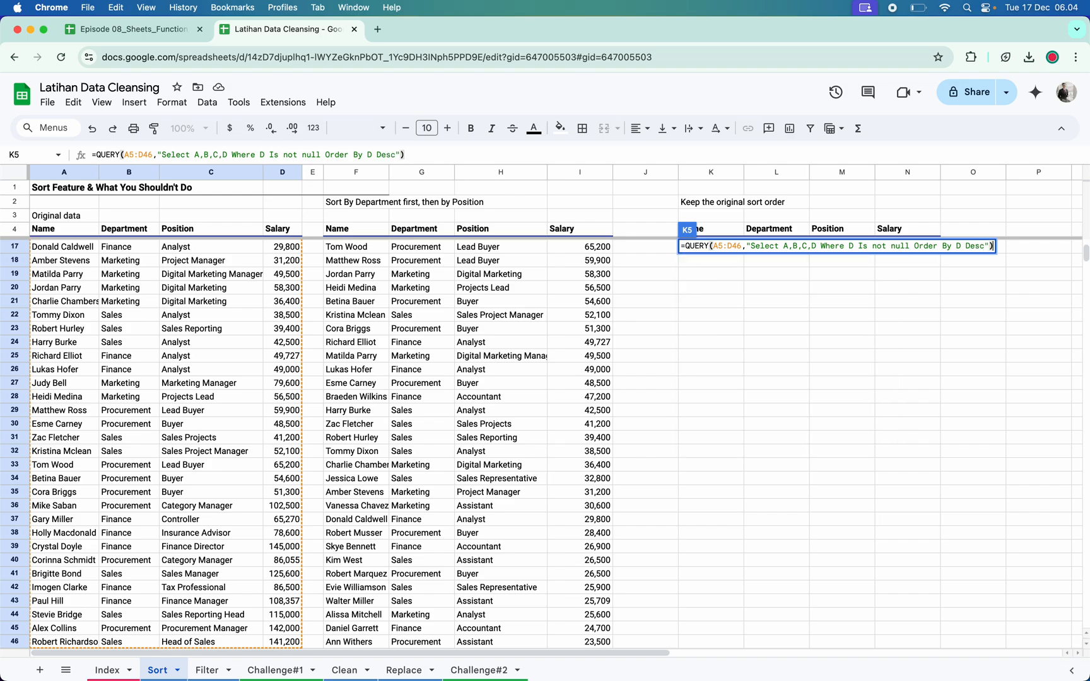
{"action": "key", "text": "Return"}
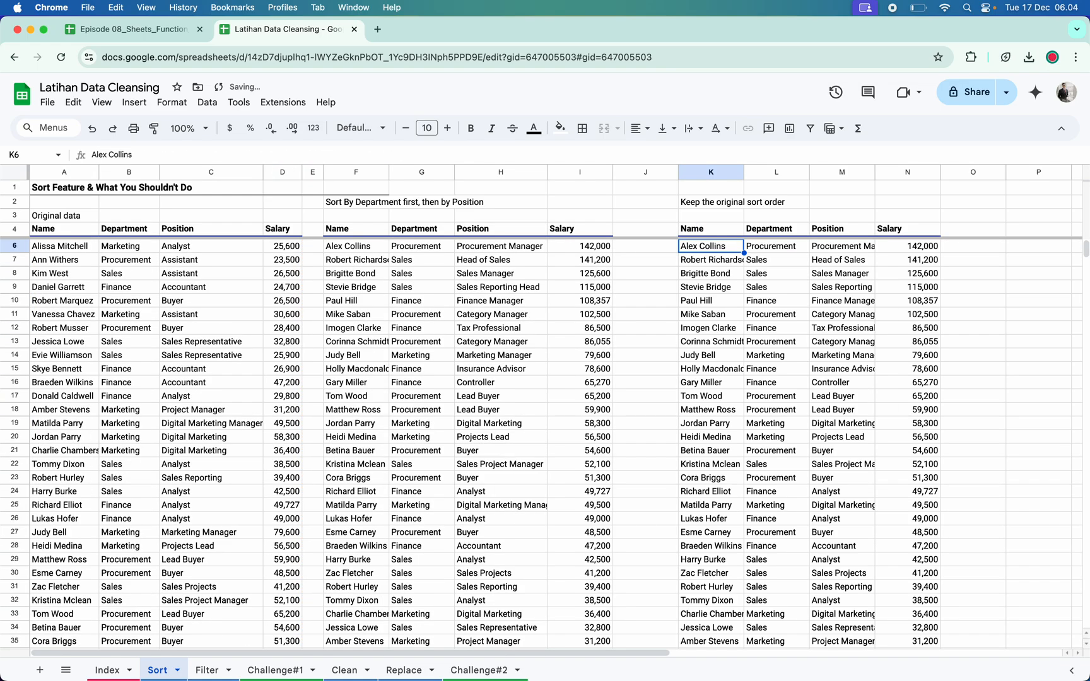
Step: Check the first rows of the QUERY output and clear the formula from K5
{"action": "key", "text": "Right"}
{"action": "key", "text": "Left"}
{"action": "key", "text": "Right"}
{"action": "key", "text": "Left"}
{"action": "key", "text": "Up"}
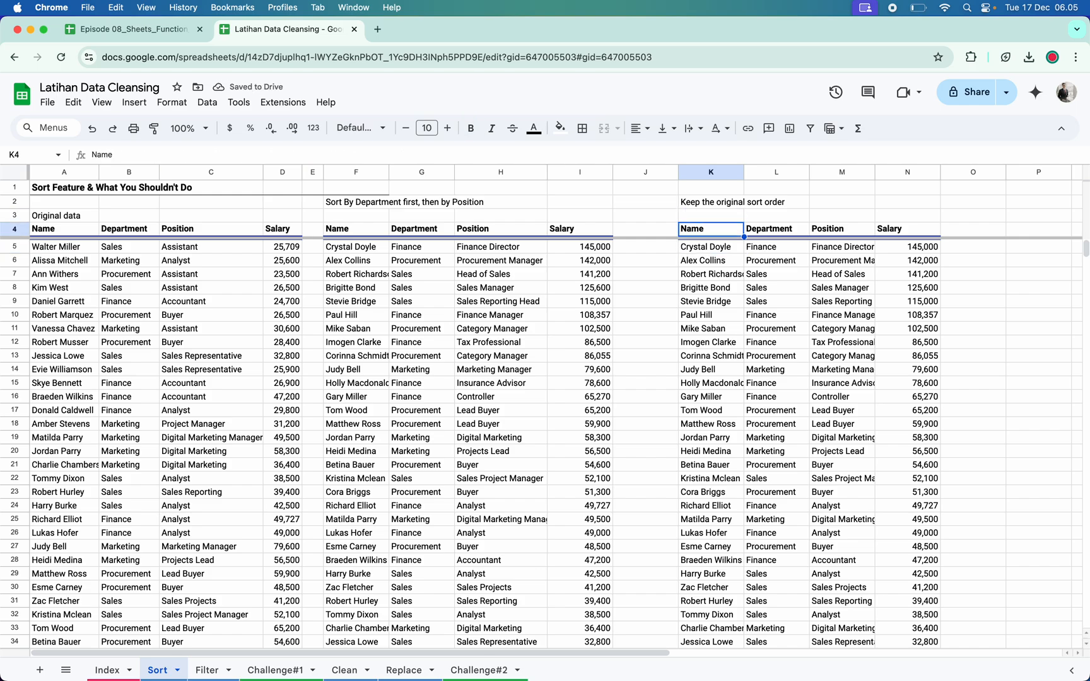
{"action": "key", "text": "Delete"}
Step: Start a new QUERY formula in K5 using the original data range A5:D46 as its data argument
{"action": "type", "text": "="}
{"action": "key", "text": "Left"}
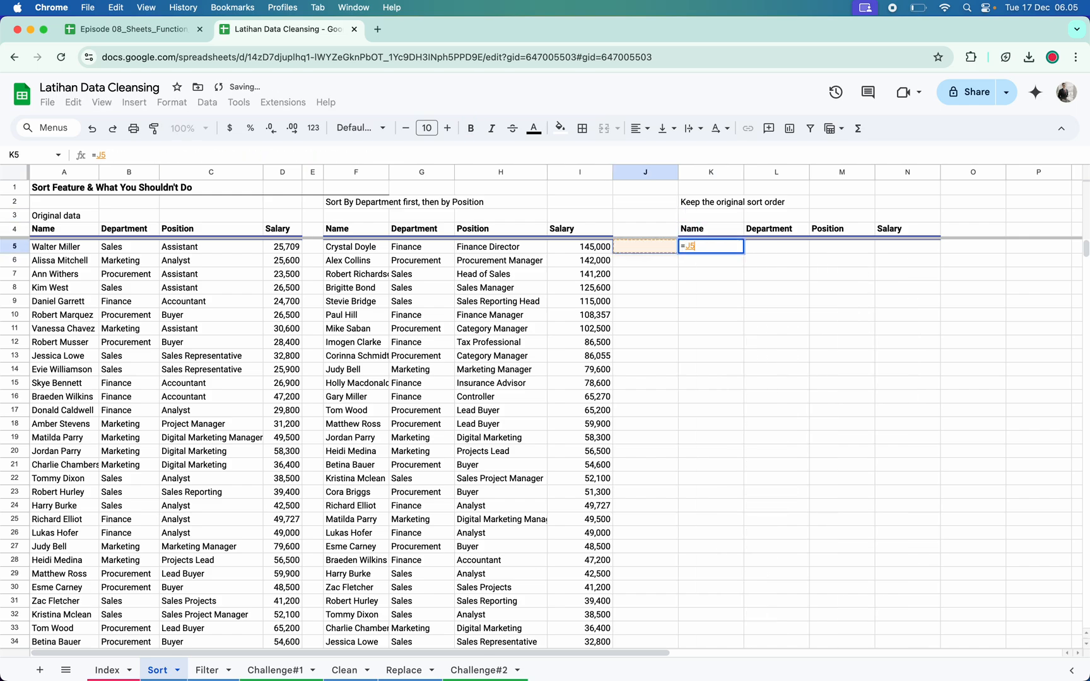
{"action": "key", "text": "Right"}
{"action": "key", "text": "BackSpace"}
{"action": "type", "text": "quer"}
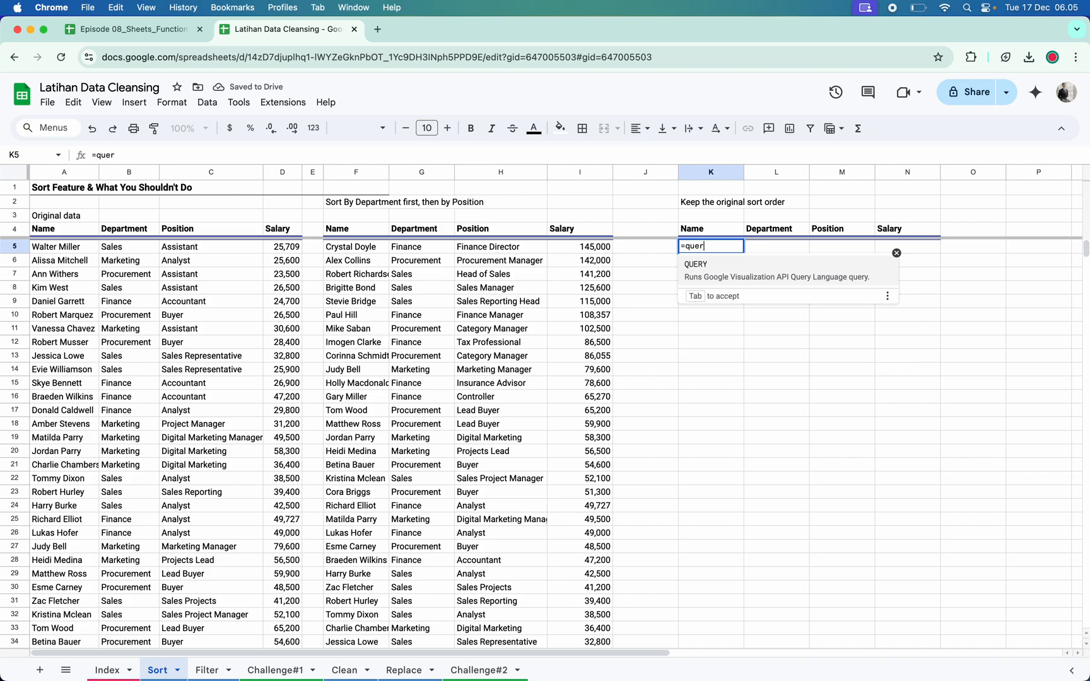
{"action": "key", "text": "Tab"}
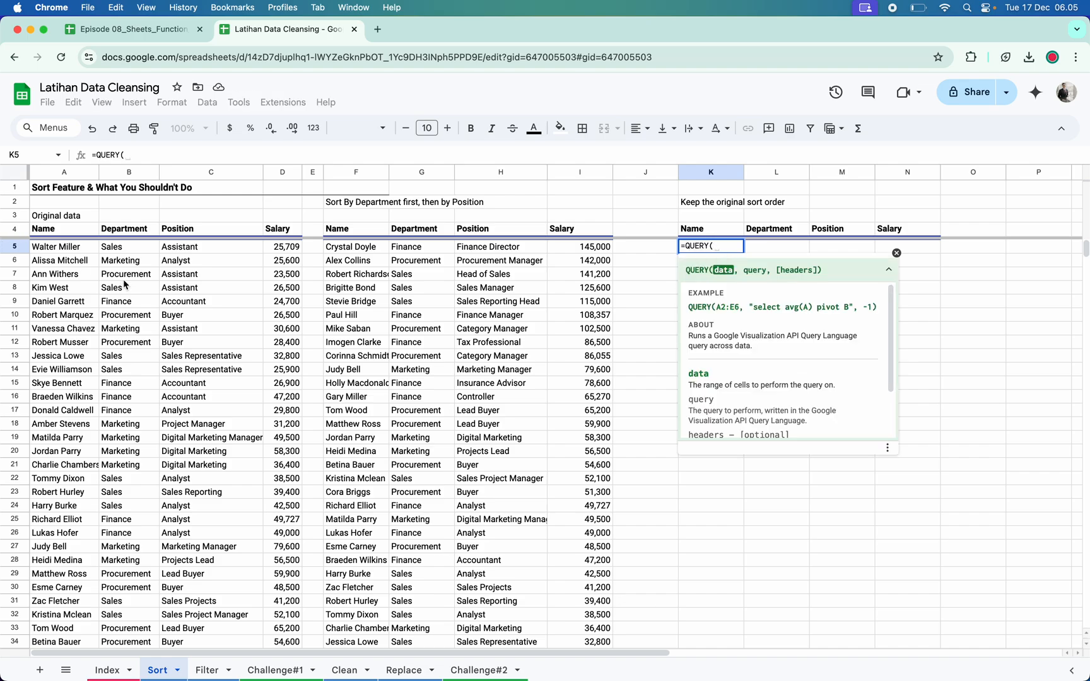
{"action": "left_click", "coordinate": [83, 251]}
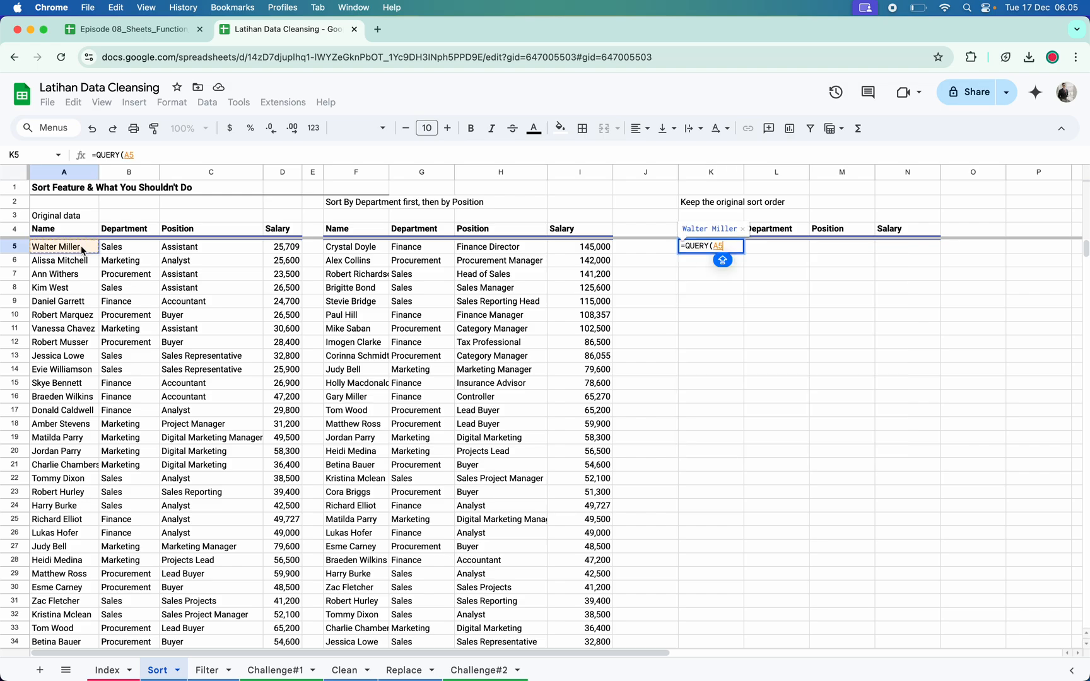
{"action": "key", "text": "ctrl+shift+Right"}
{"action": "key", "text": "ctrl+shift+Down"}
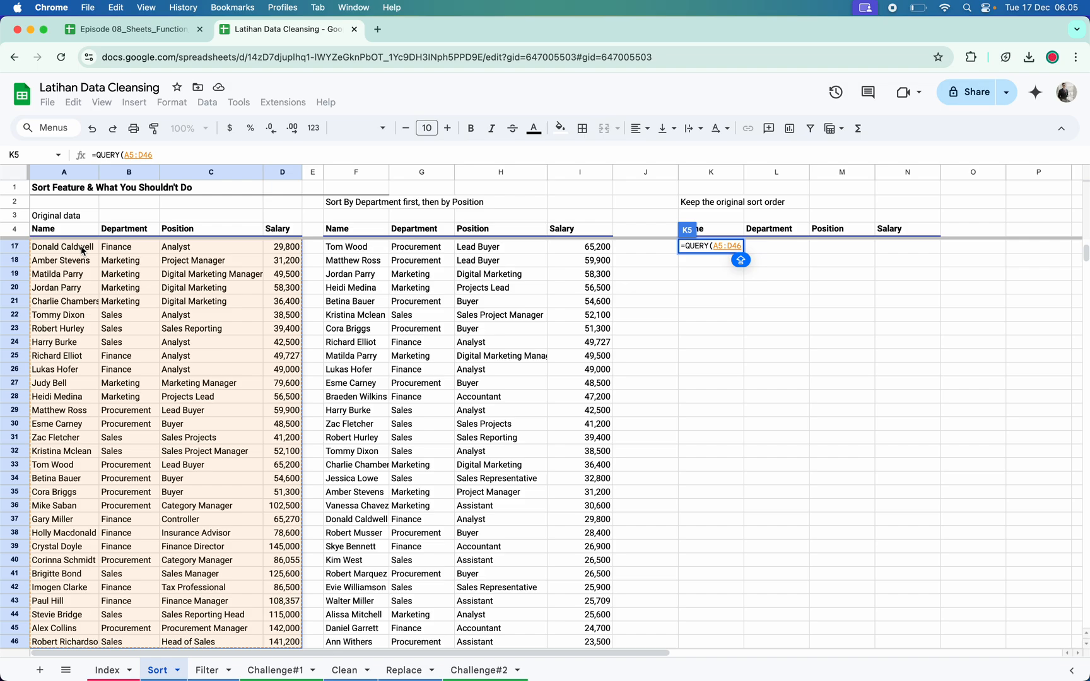
Step: Complete the QUERY formula in K5 with the query "SELECT * ORDER BY D ASC"
{"action": "type", "text": ",\""}
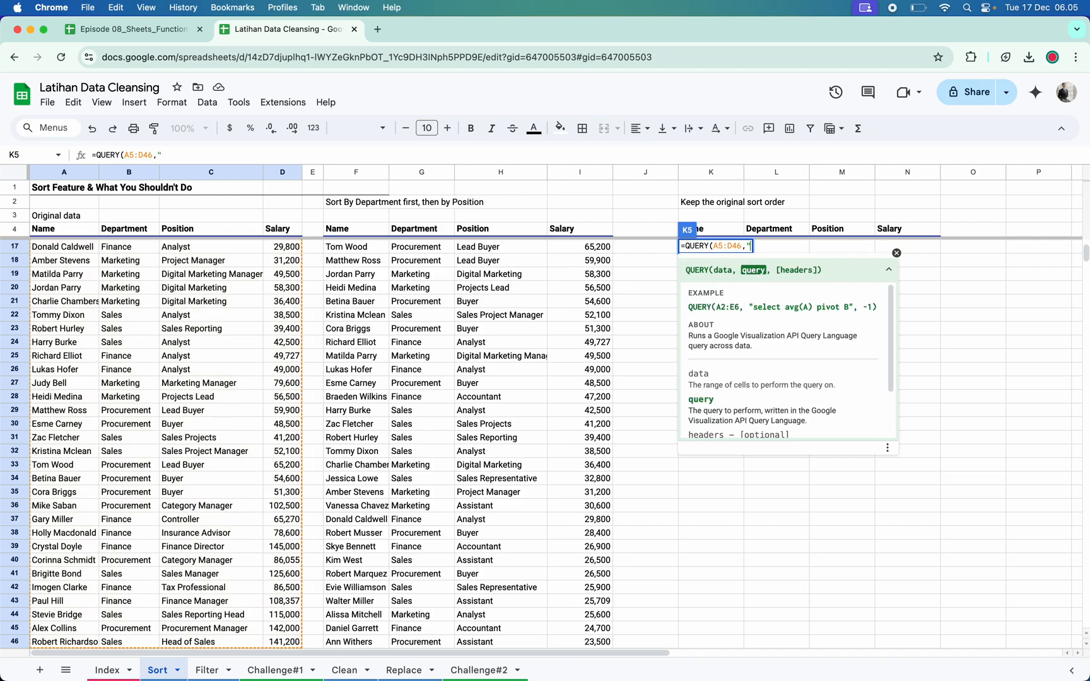
{"action": "key", "text": "Caps_Lock"}
{"action": "type", "text": "SELECT *"}
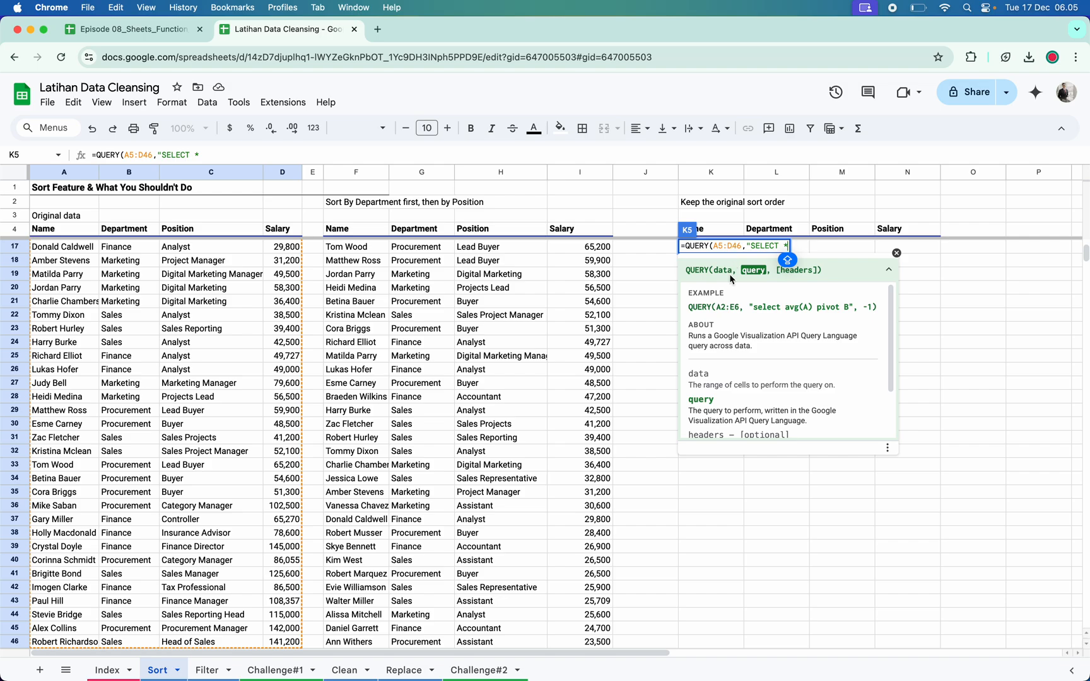
{"action": "type", "text": "ORDER BY "}
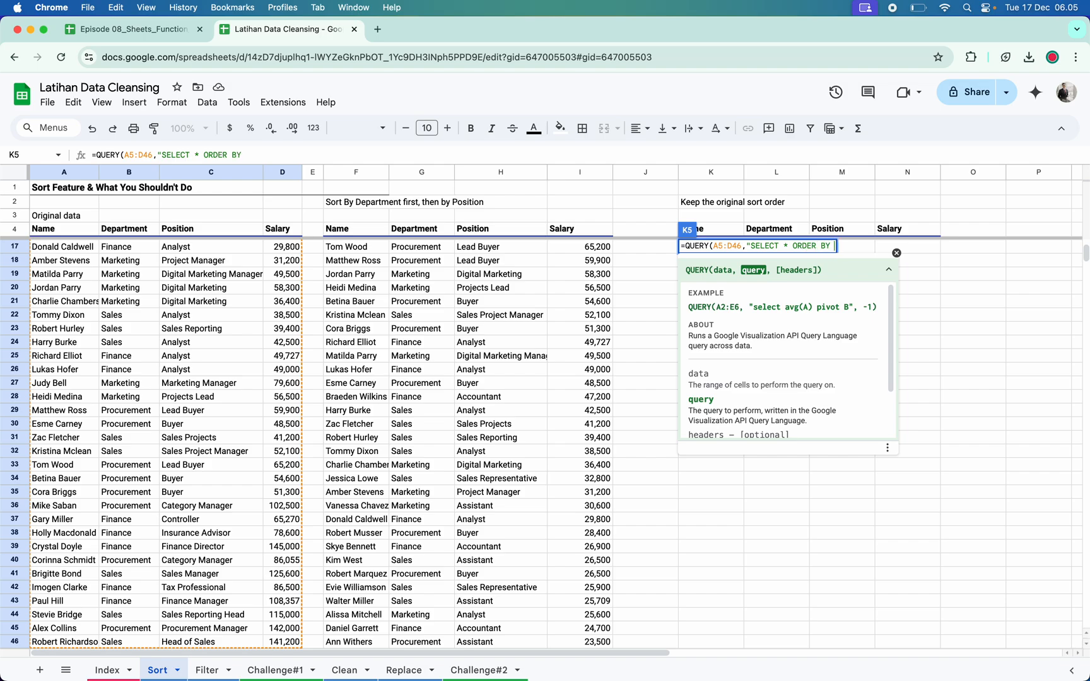
{"action": "type", "text": "D ASC\")"}
{"action": "key", "text": "Return"}
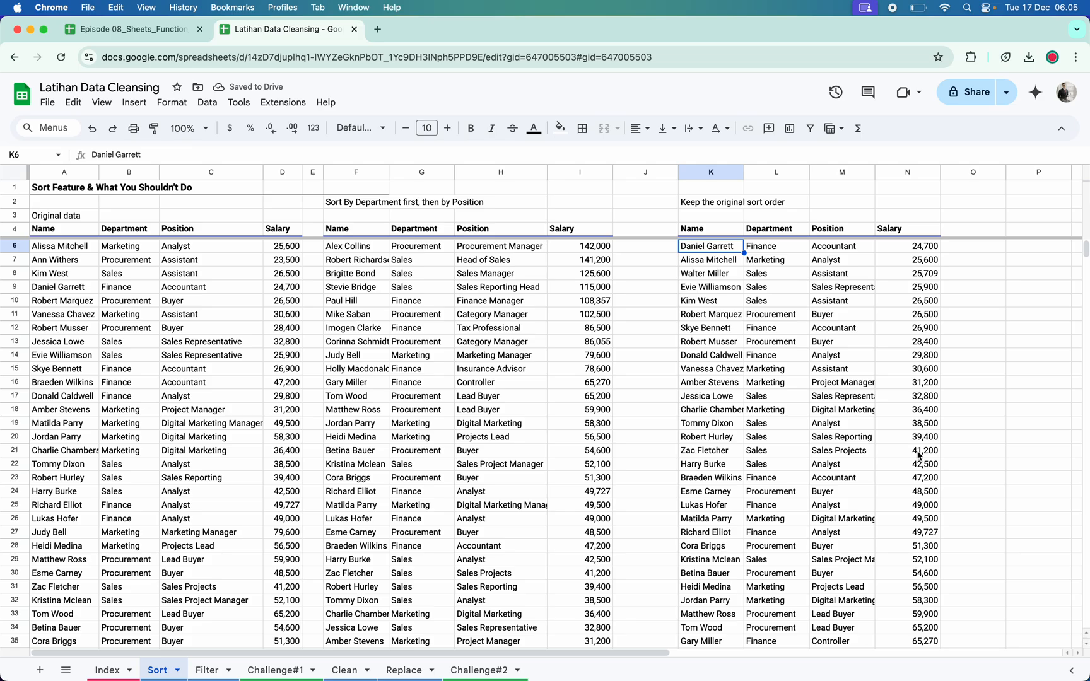
Step: Examine the Salary order of the QUERY output from its first row to its last
{"action": "scroll", "coordinate": [918, 455], "scroll_direction": "down", "scroll_amount": 2}
{"action": "scroll", "coordinate": [917, 455], "scroll_direction": "up", "scroll_amount": 2}
{"action": "scroll", "coordinate": [917, 455], "scroll_direction": "down", "scroll_amount": 10}
{"action": "scroll", "coordinate": [918, 455], "scroll_direction": "up", "scroll_amount": 5}
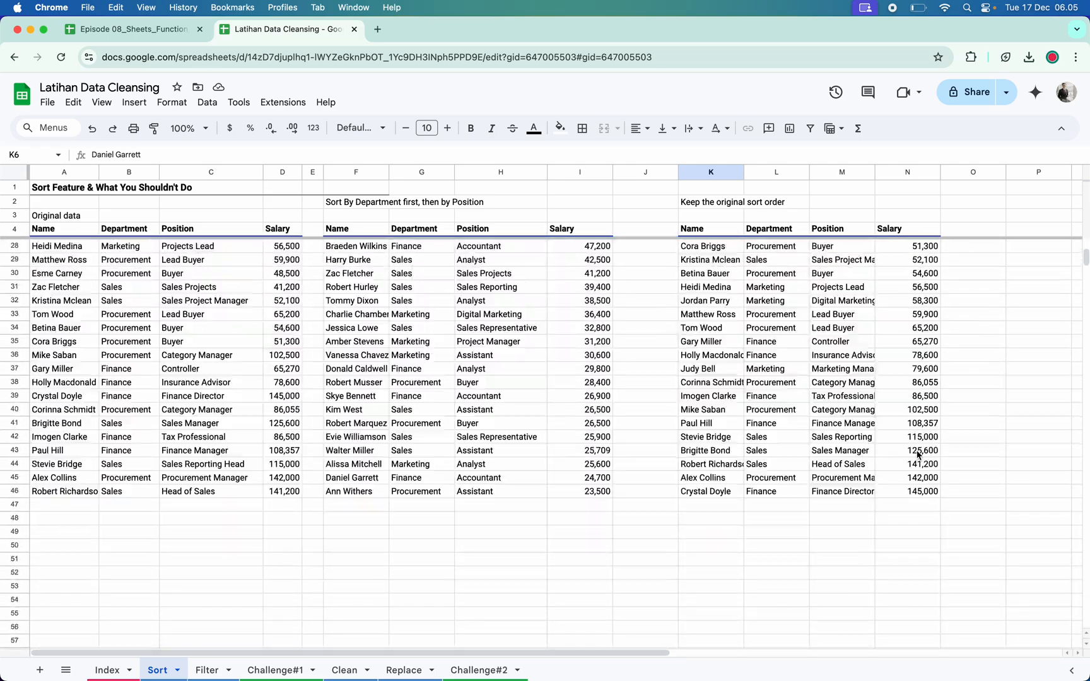
{"action": "scroll", "coordinate": [918, 456], "scroll_direction": "up", "scroll_amount": 10}
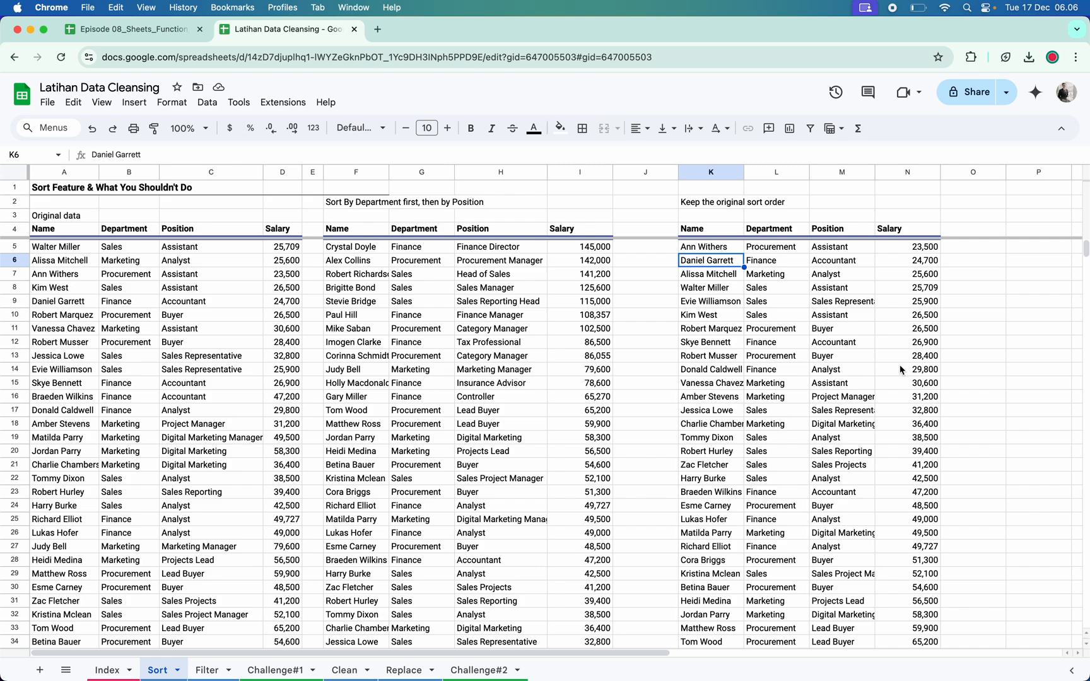
Step: Enter the heading "AMBIL 10 DATA TERBESAR GAJI" in cell P2, beside the QUERY output
{"action": "scroll", "coordinate": [900, 365], "scroll_direction": "right", "scroll_amount": 6}
{"action": "left_click", "coordinate": [837, 248]}
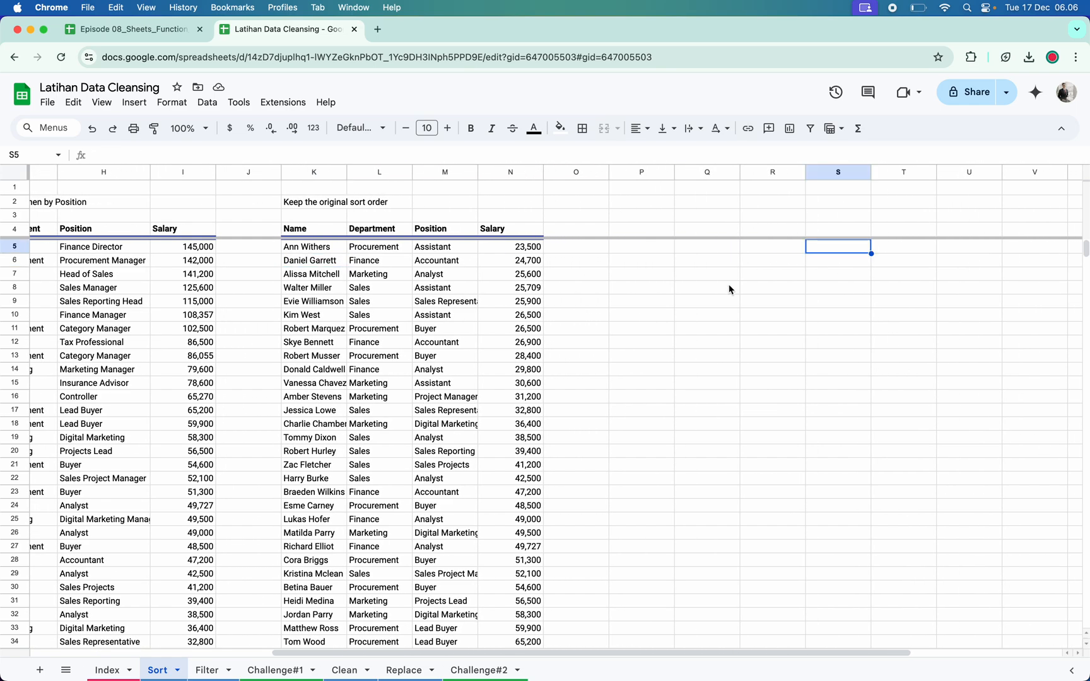
{"action": "scroll", "coordinate": [410, 410], "scroll_direction": "left", "scroll_amount": 6}
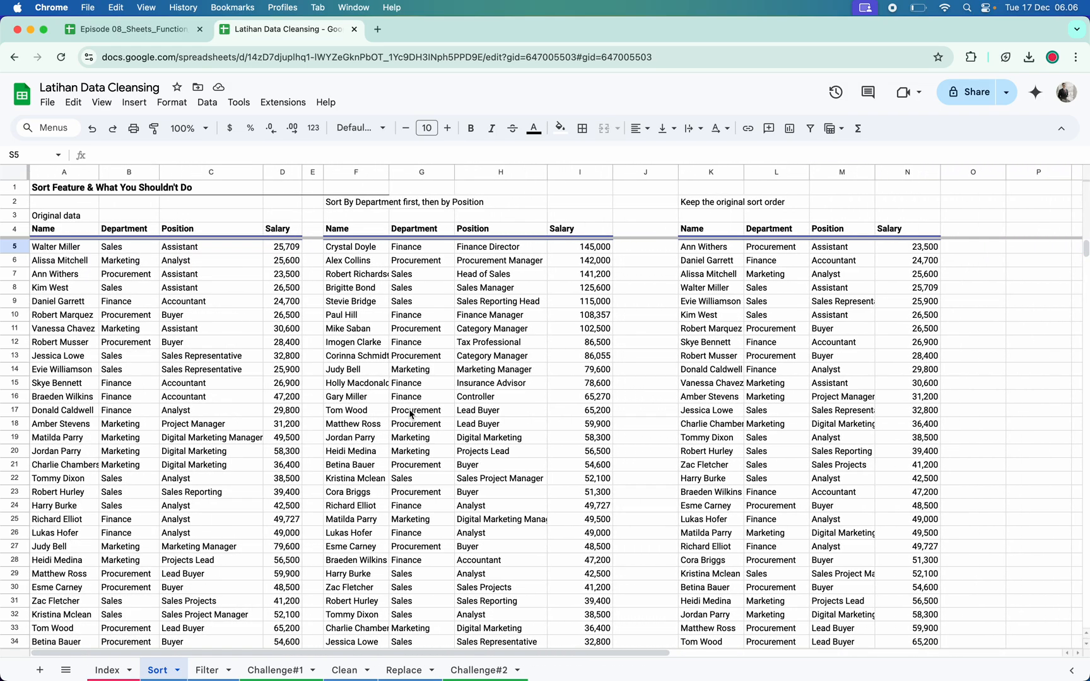
{"action": "scroll", "coordinate": [855, 316], "scroll_direction": "right", "scroll_amount": 2}
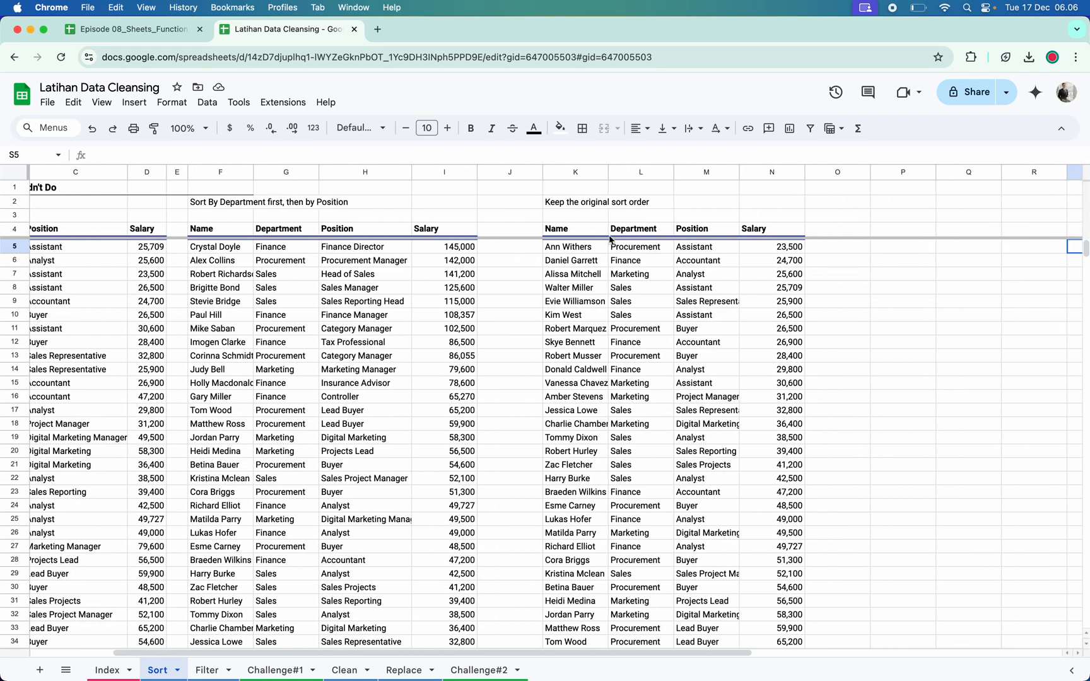
{"action": "scroll", "coordinate": [591, 253], "scroll_direction": "right", "scroll_amount": 4}
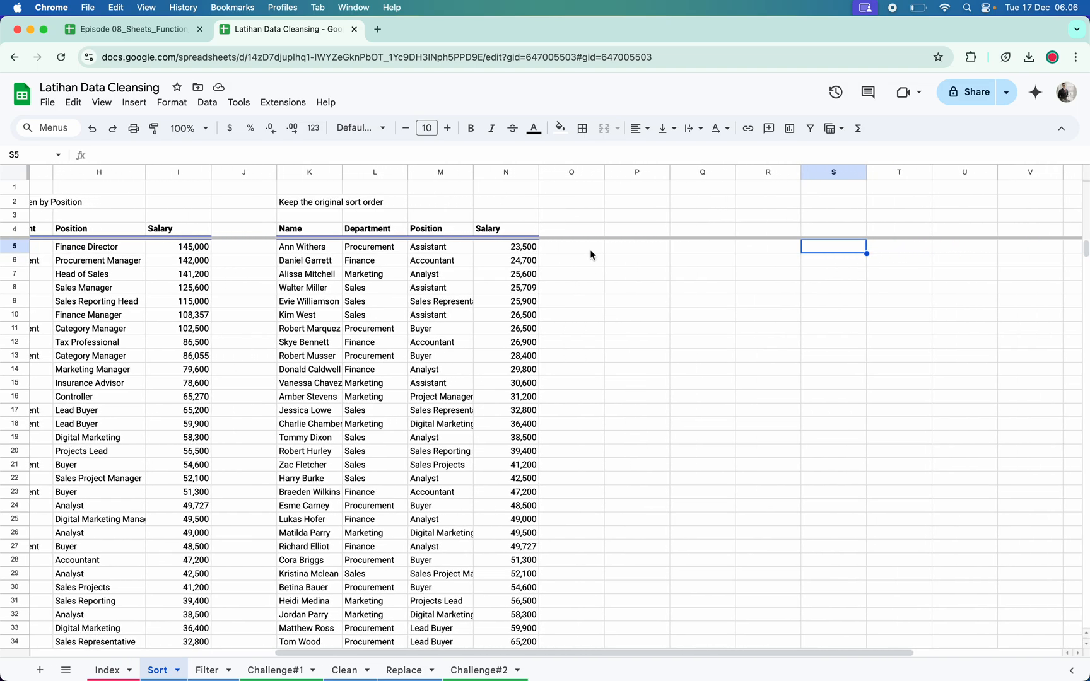
{"action": "left_click", "coordinate": [631, 203]}
{"action": "type", "text": "AMBIL 1"}
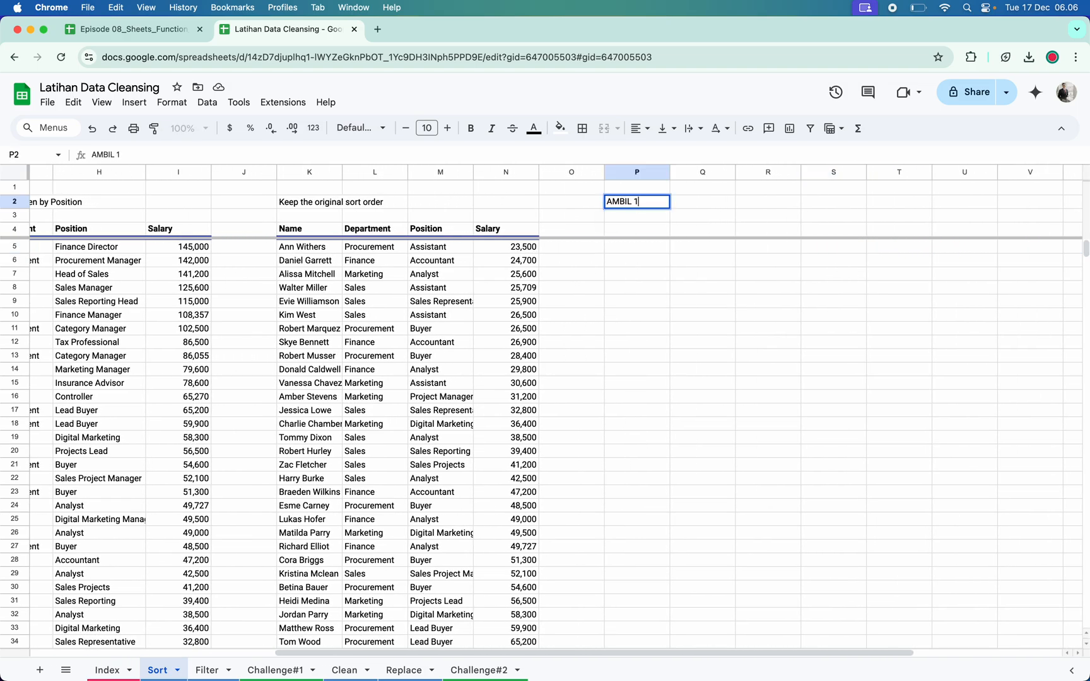
{"action": "type", "text": "0 DATA TERBES"}
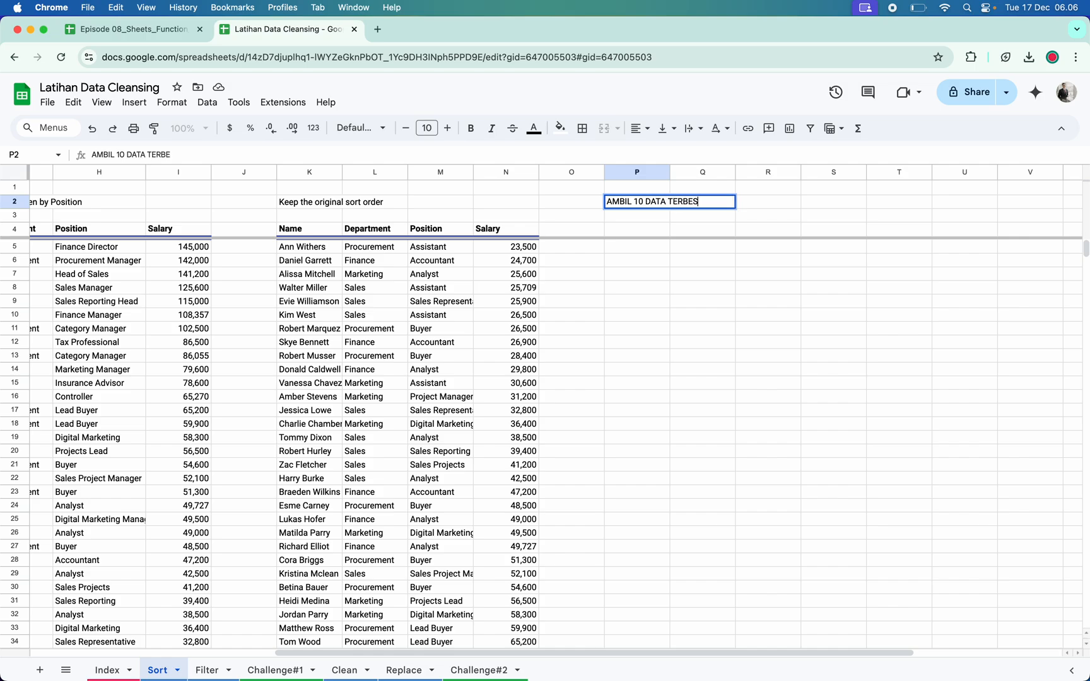
{"action": "type", "text": "AR GAJI"}
{"action": "key", "text": "Return"}
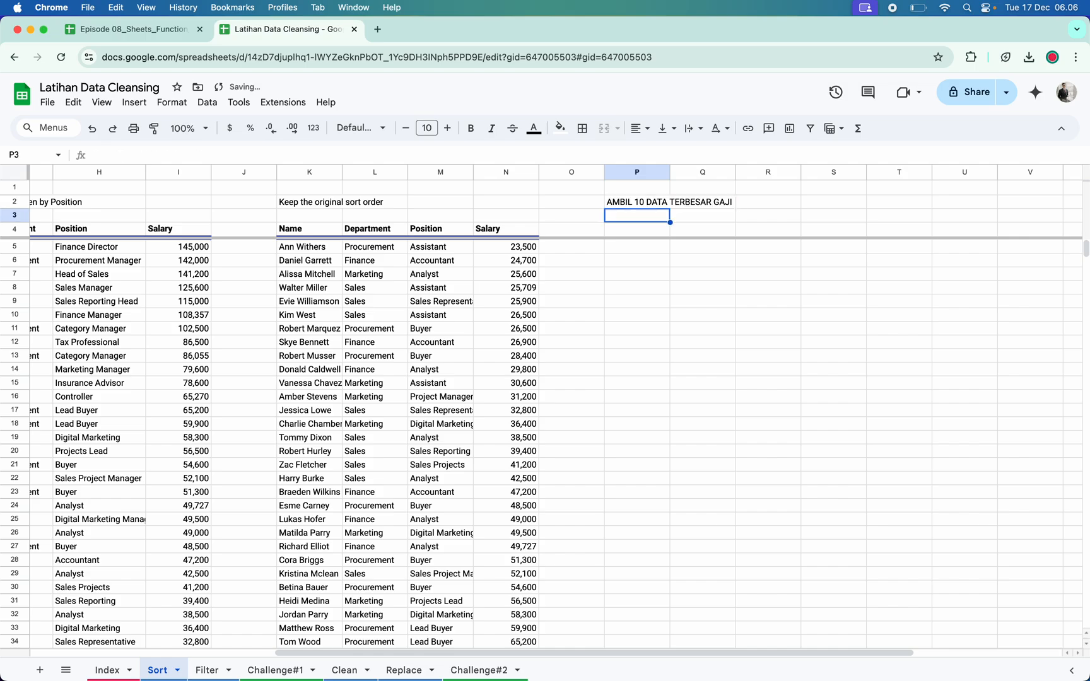
Step: Start a QUERY formula in P4 with the original data including its headers, A4:D46, as the data argument
{"action": "key", "text": "Down"}
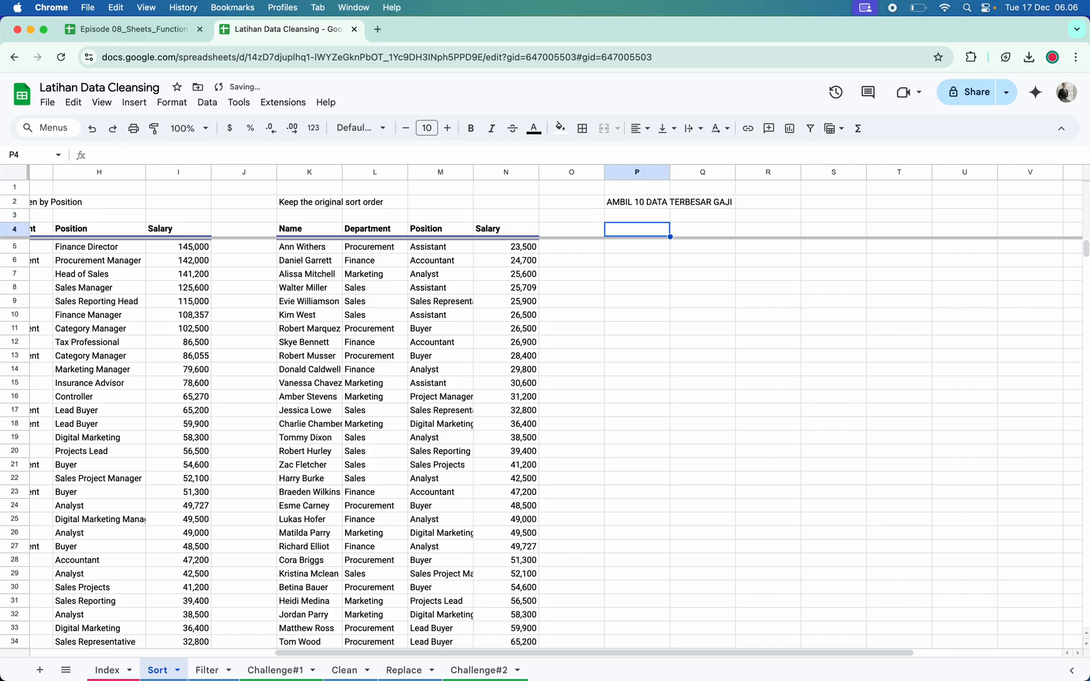
{"action": "type", "text": "=QUE"}
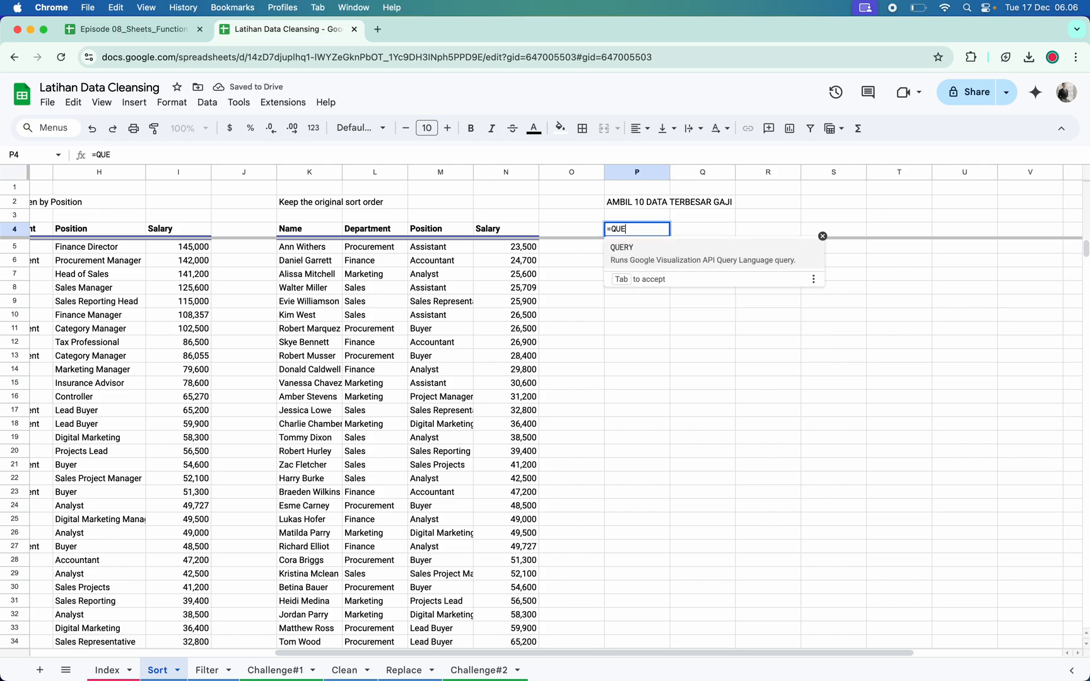
{"action": "type", "text": "RY("}
{"action": "scroll", "coordinate": [548, 263], "scroll_direction": "left", "scroll_amount": 5}
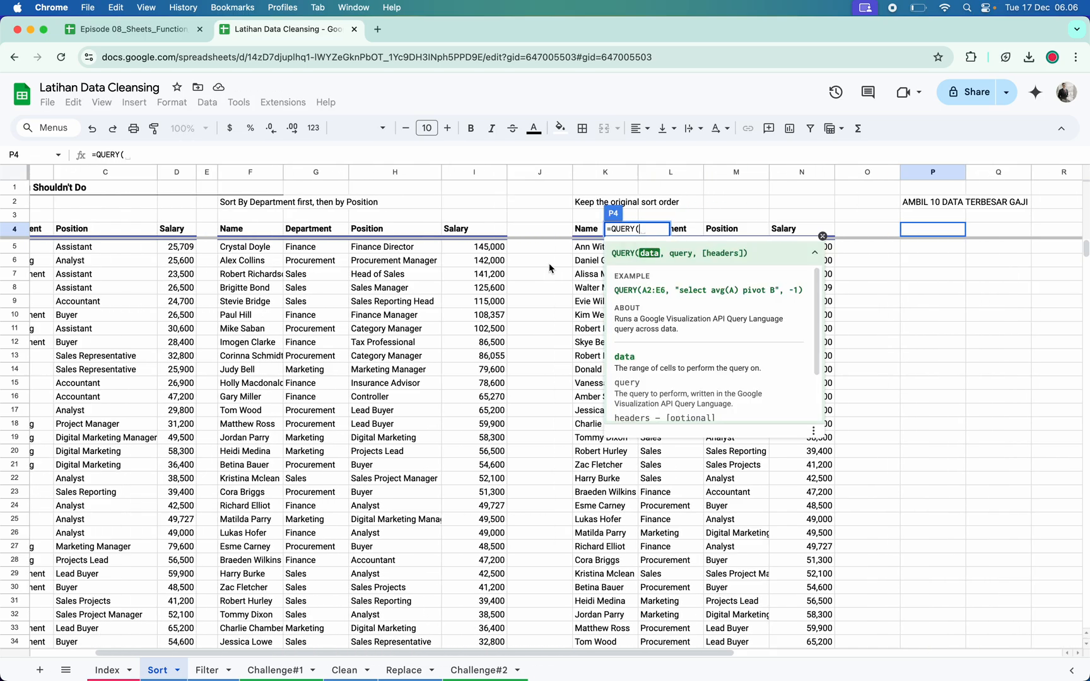
{"action": "scroll", "coordinate": [548, 263], "scroll_direction": "left", "scroll_amount": 3}
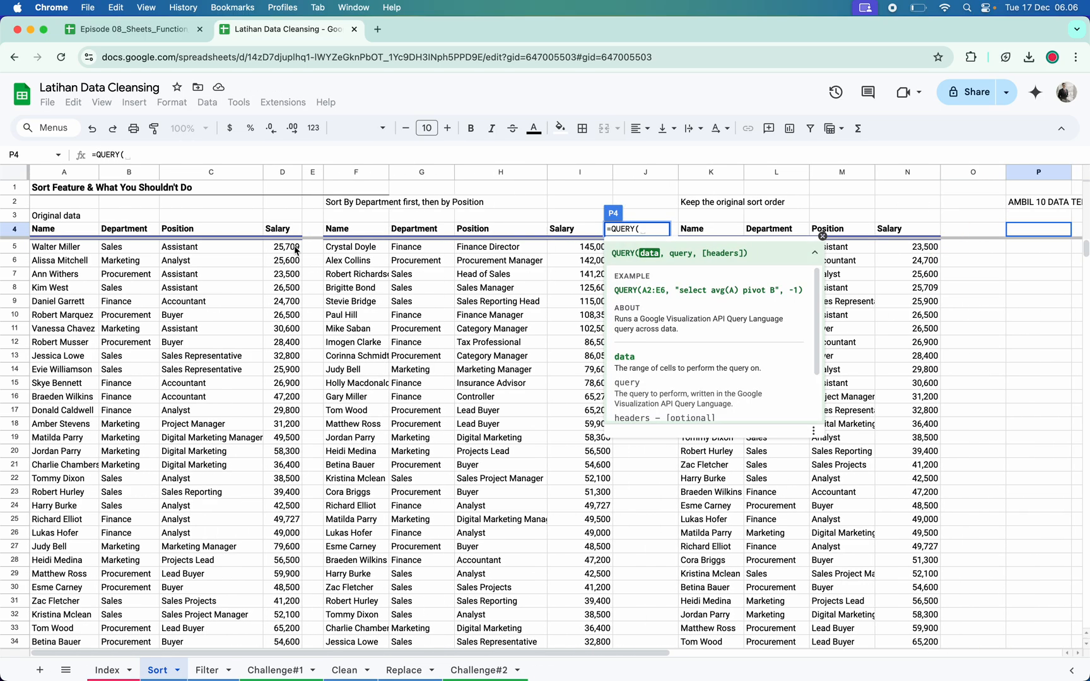
{"action": "left_click", "coordinate": [63, 231]}
{"action": "key", "text": "ctrl+shift+Right"}
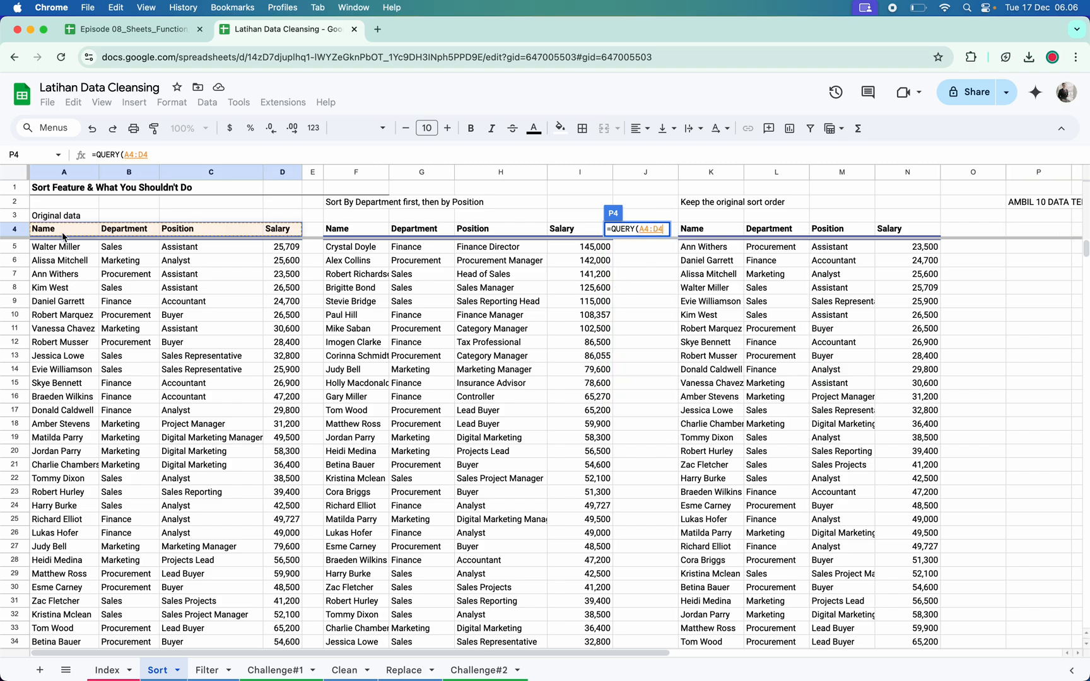
{"action": "key", "text": "ctrl+shift+Down"}
{"action": "type", "text": ","}
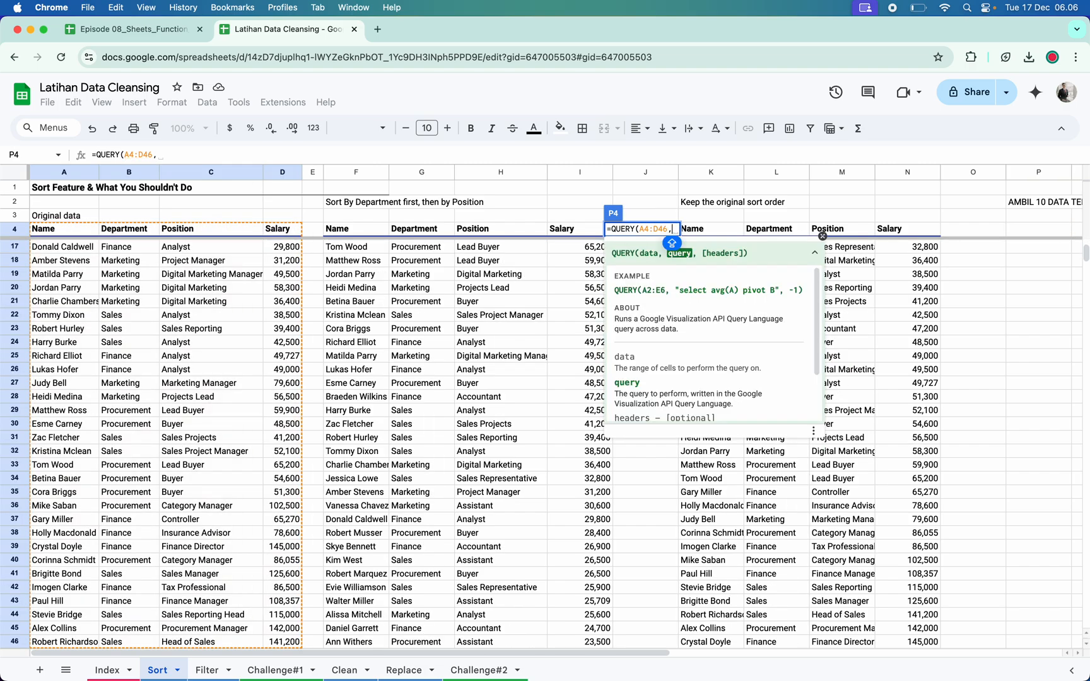
Step: Begin the query text of the P4 formula with "SELECT * WHERE D IS NOT NULL"
{"action": "type", "text": "\"SELECT"}
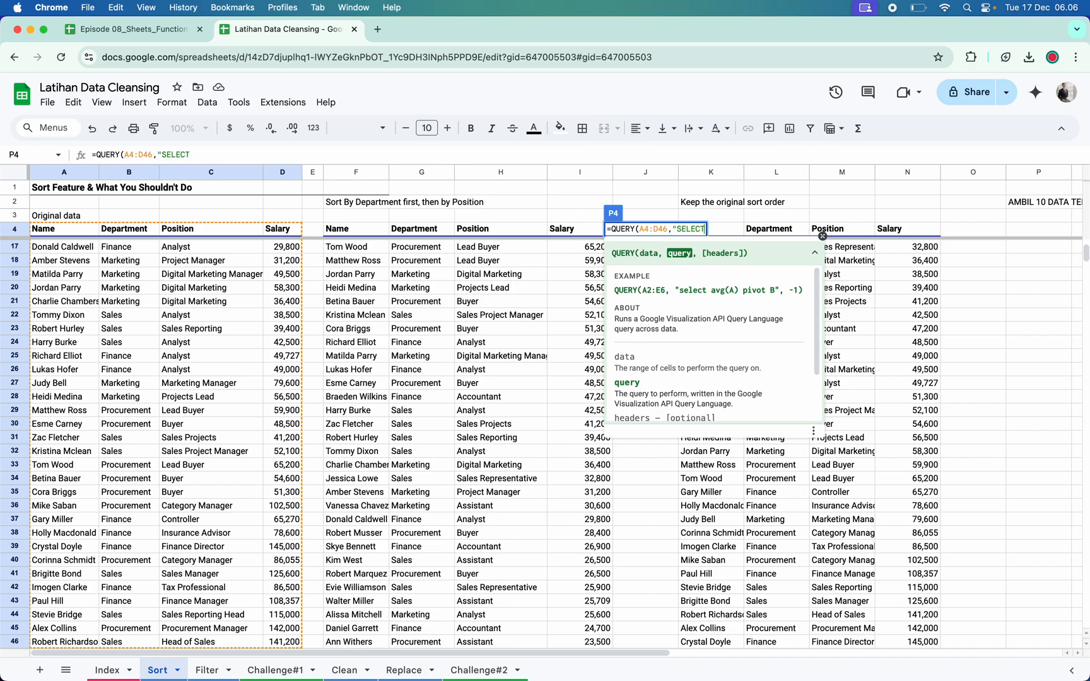
{"action": "key", "text": "Caps_Lock"}
{"action": "type", "text": "* OR"}
{"action": "key", "text": "BackSpace"}
{"action": "key", "text": "BackSpace"}
{"action": "type", "text": "WHERE"}
{"action": "key", "text": "Caps_Lock"}
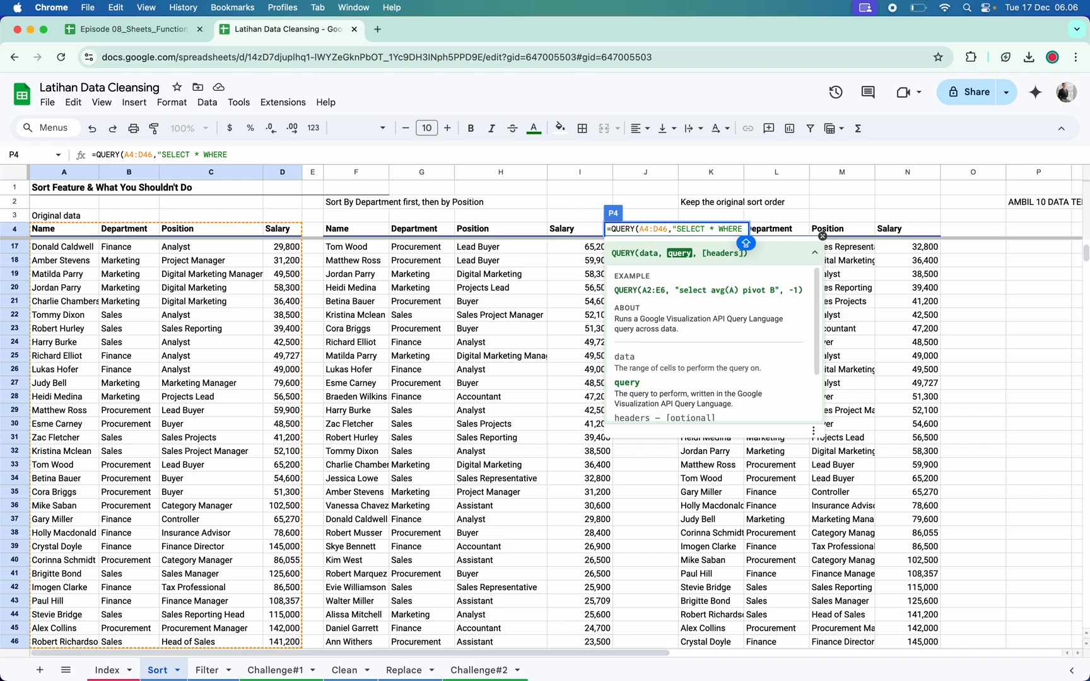
{"action": "type", "text": "D IS NOT NULL "}
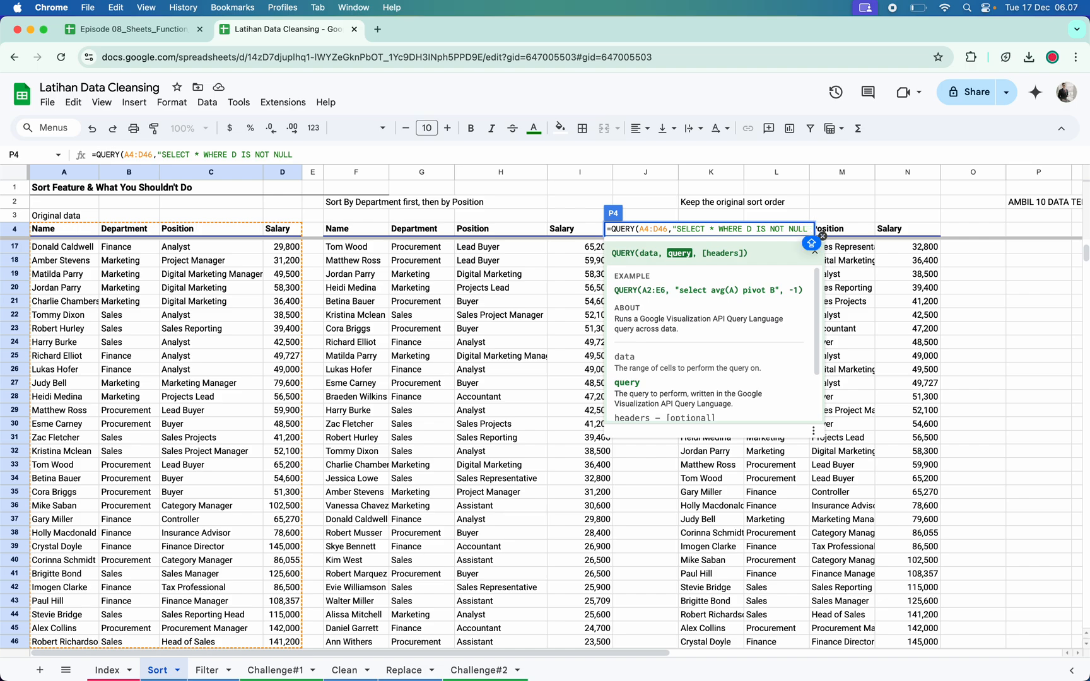
Step: Finish the P4 query with "ORDER BY D DESC LIMIT 10" and fit column R's width to its contents
{"action": "type", "text": "ORDER BY D"}
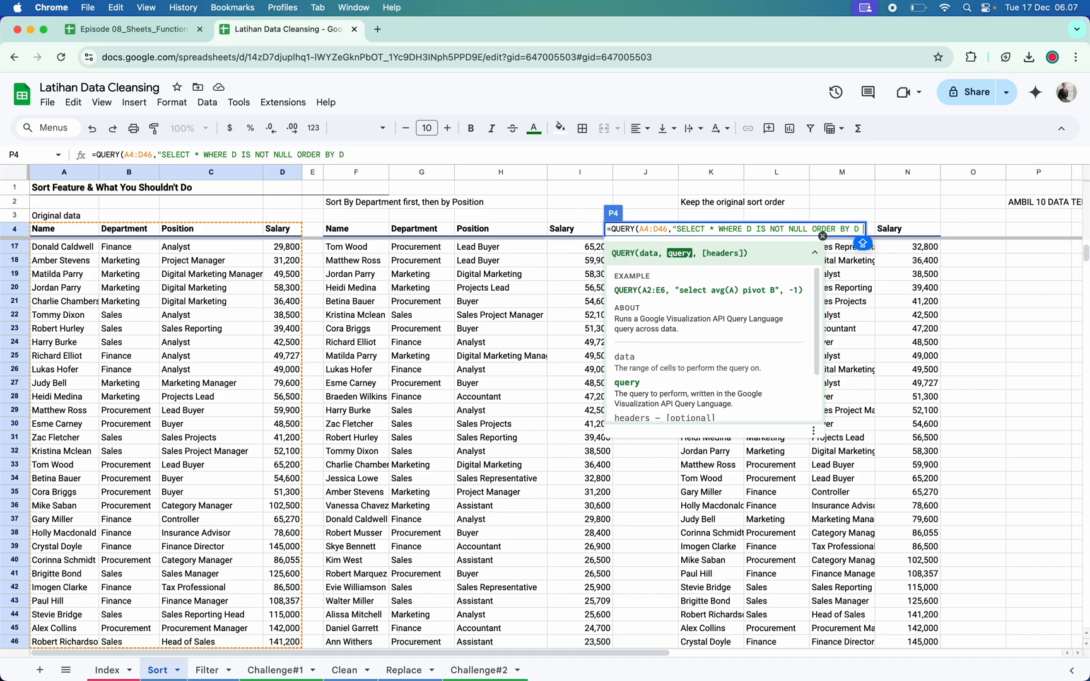
{"action": "type", "text": " DESC"}
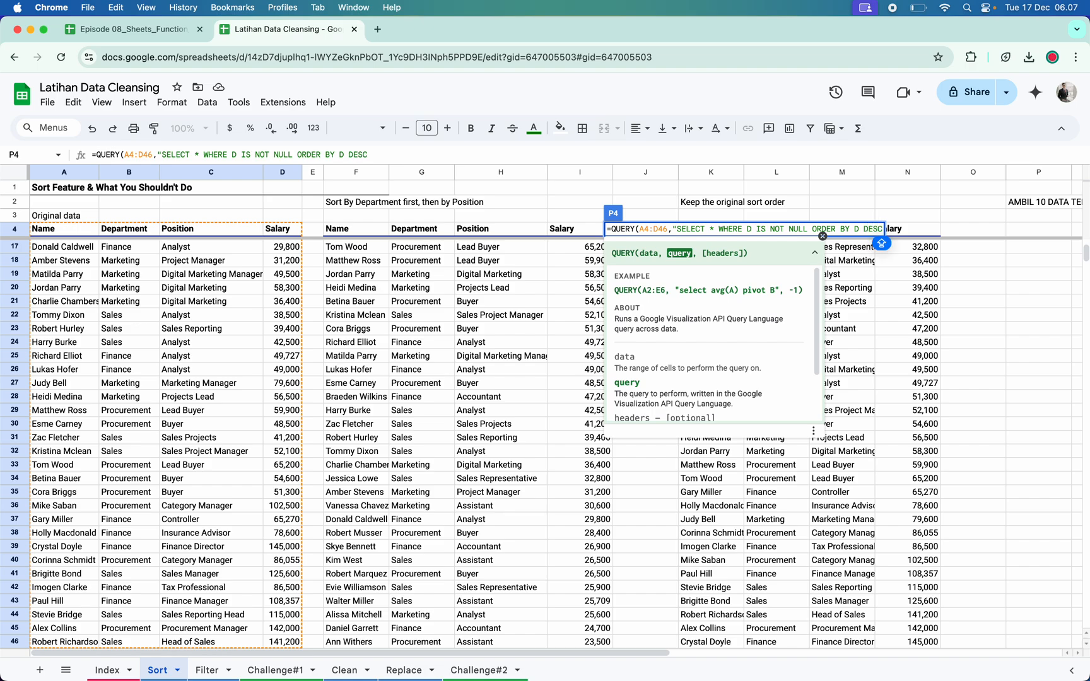
{"action": "type", "text": " LIMI"}
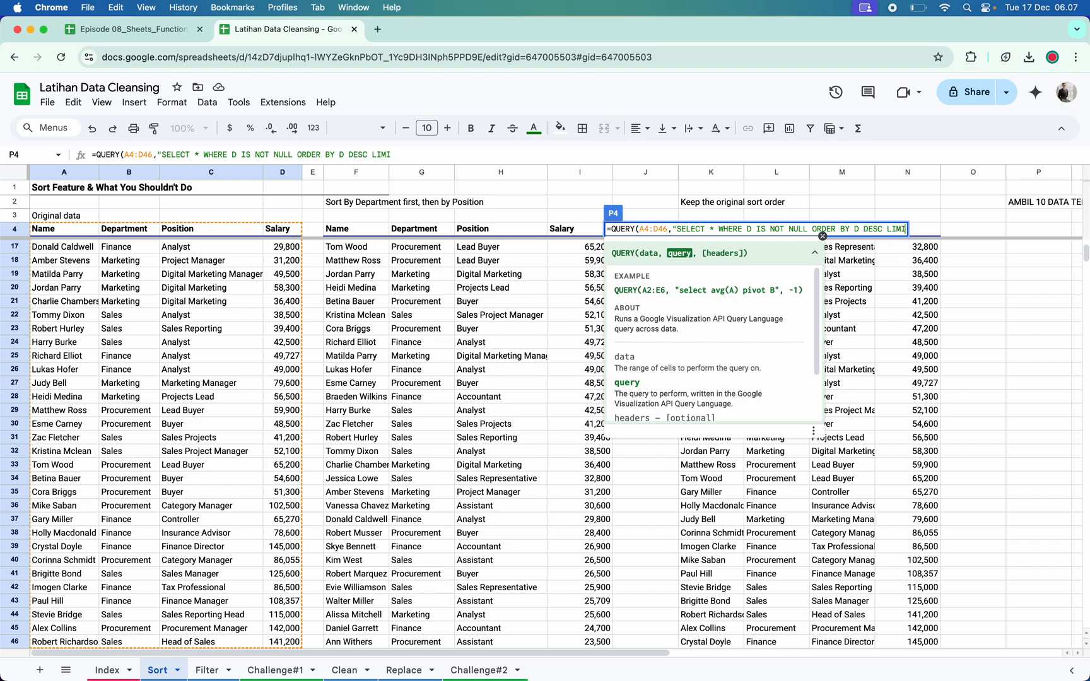
{"action": "type", "text": "T 10"}
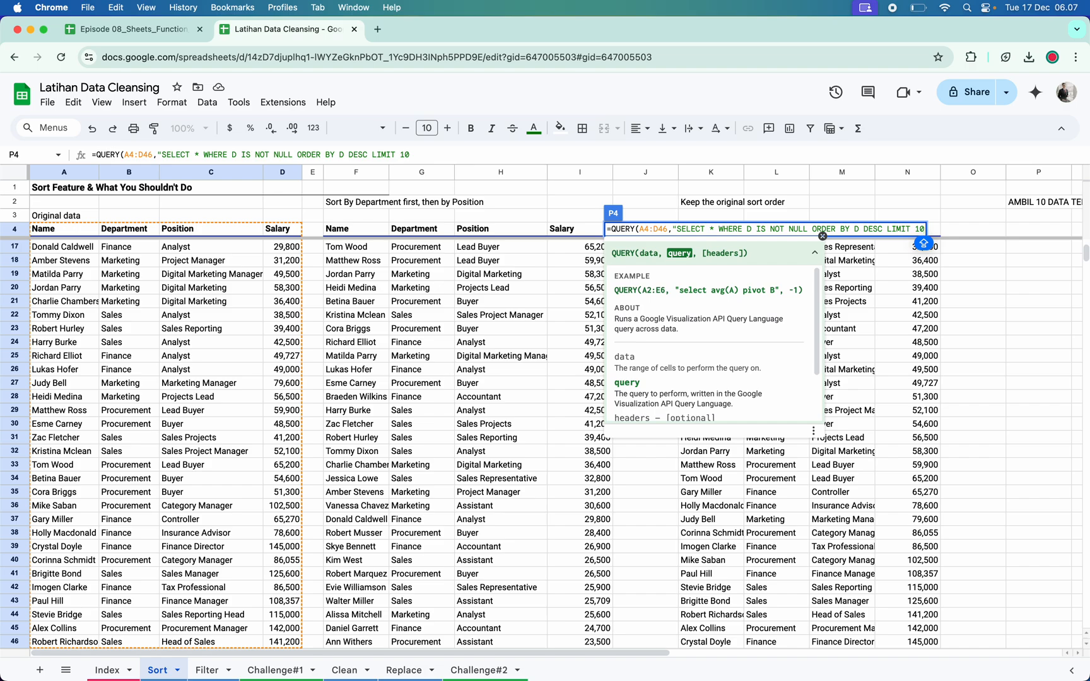
{"action": "type", "text": "\")"}
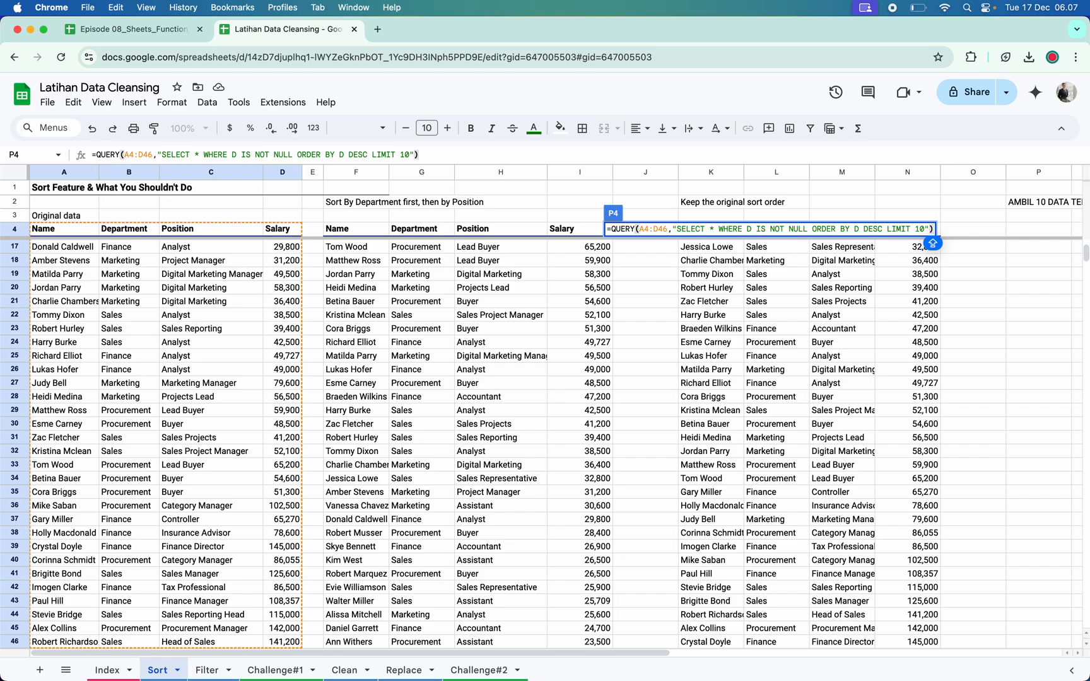
{"action": "key", "text": "Return"}
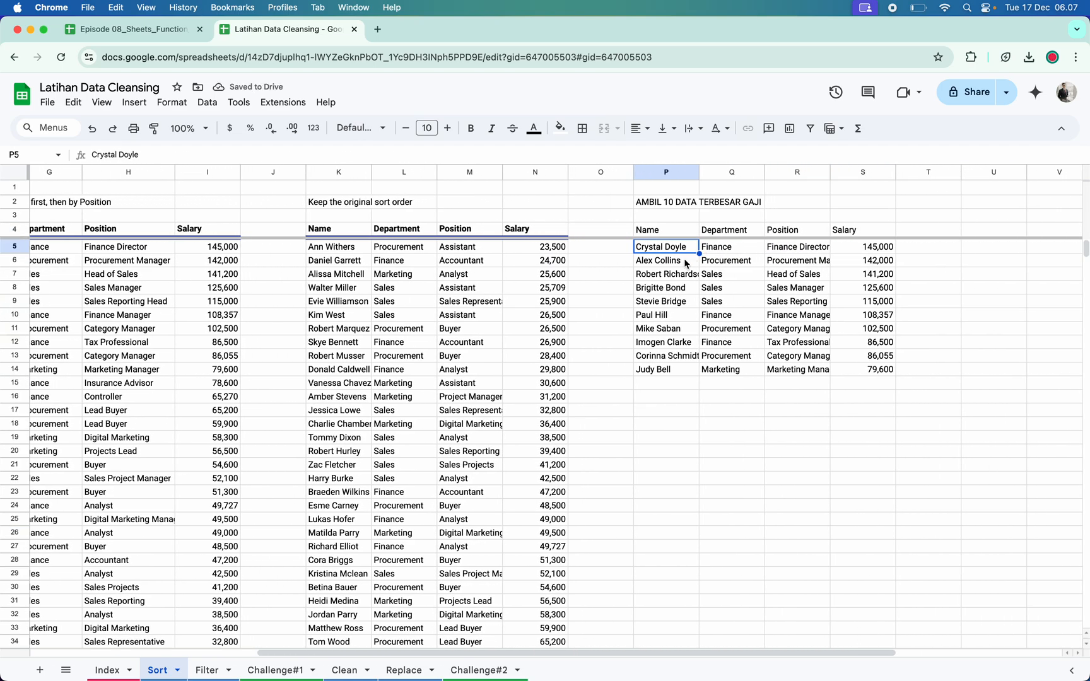
{"action": "double_click", "coordinate": [830, 172]}
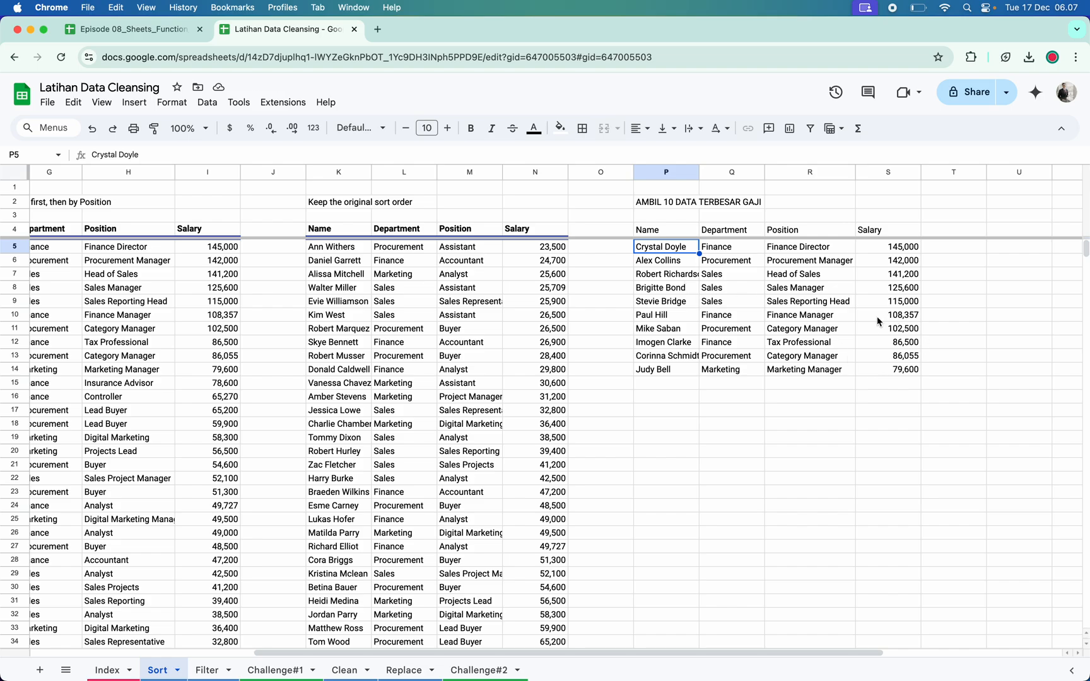
{"action": "scroll", "coordinate": [848, 364], "scroll_direction": "right", "scroll_amount": 5}
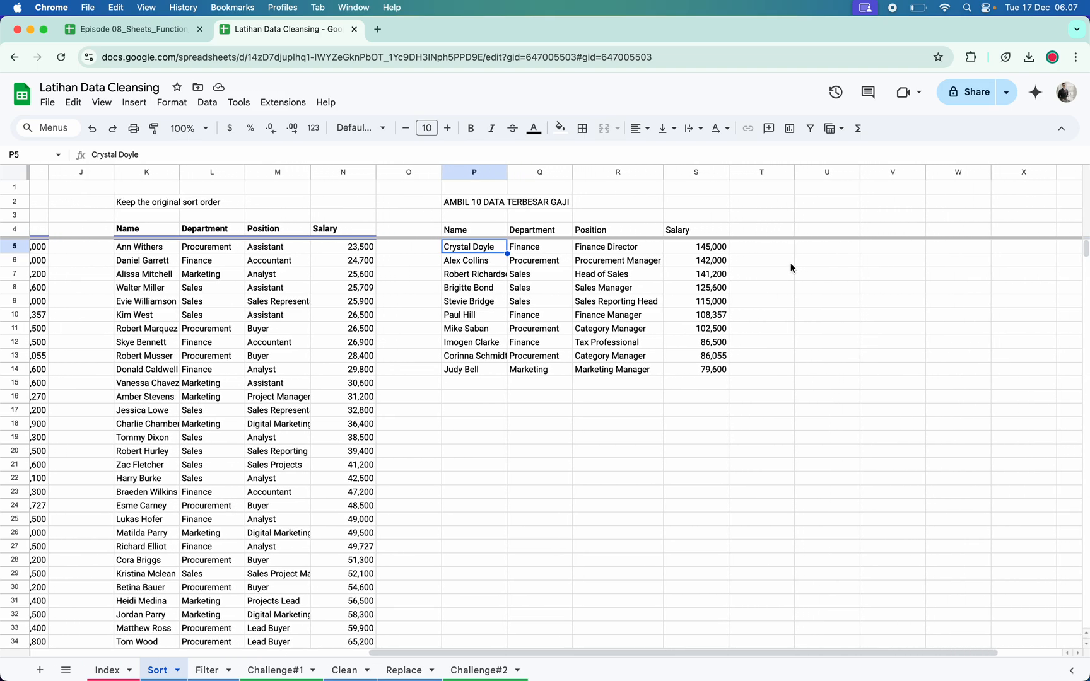
Step: Copy the heading "AMBIL 10 DATA TERBESAR GAJI" from cell P2 into cell U2
{"action": "left_click", "coordinate": [816, 234]}
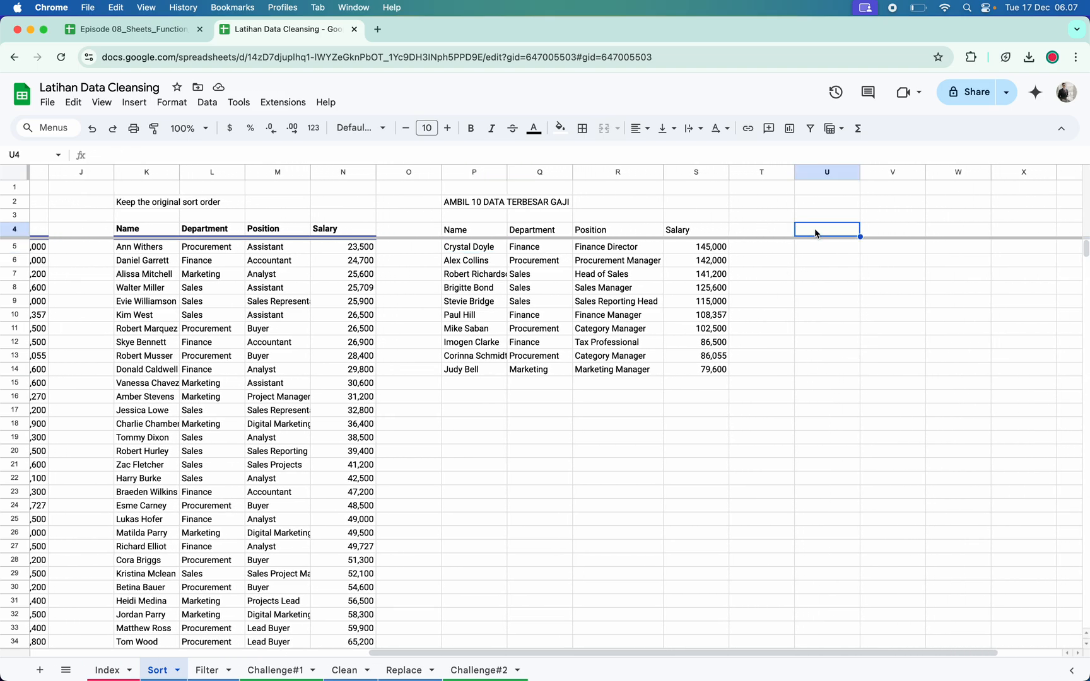
{"action": "left_click", "coordinate": [469, 204]}
{"action": "key", "text": "Right"}
{"action": "key", "text": "Right"}
{"action": "key", "text": "Right"}
{"action": "key", "text": "Right"}
{"action": "key", "text": "Right"}
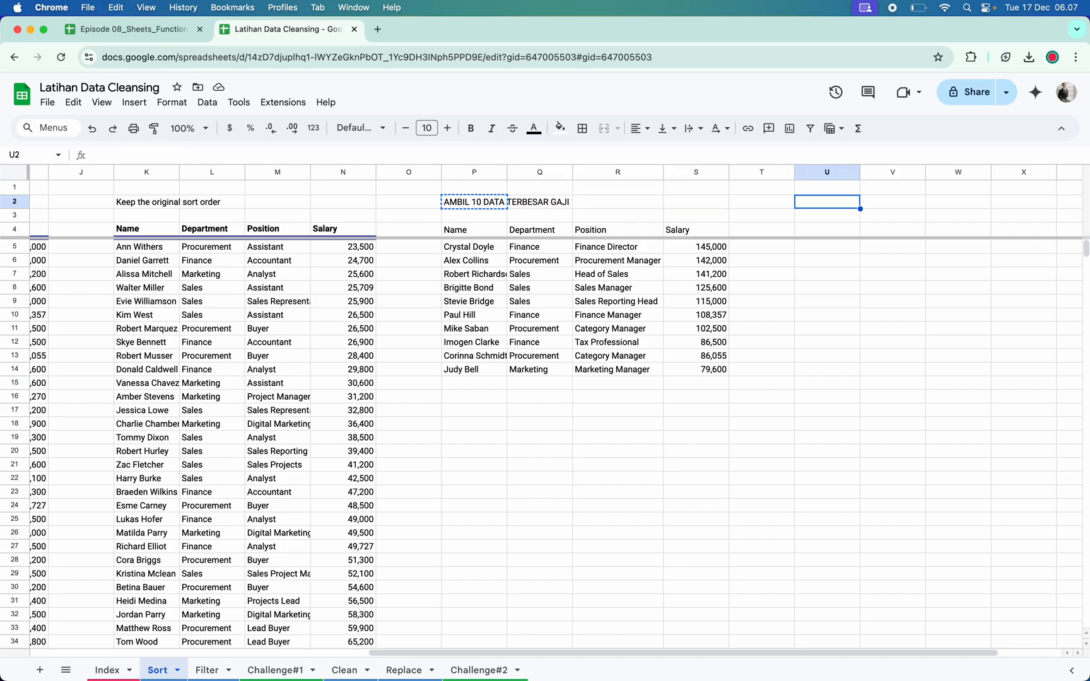
{"action": "type", "text": "AMBIL 10 DATA TERBESAR GAJI"}
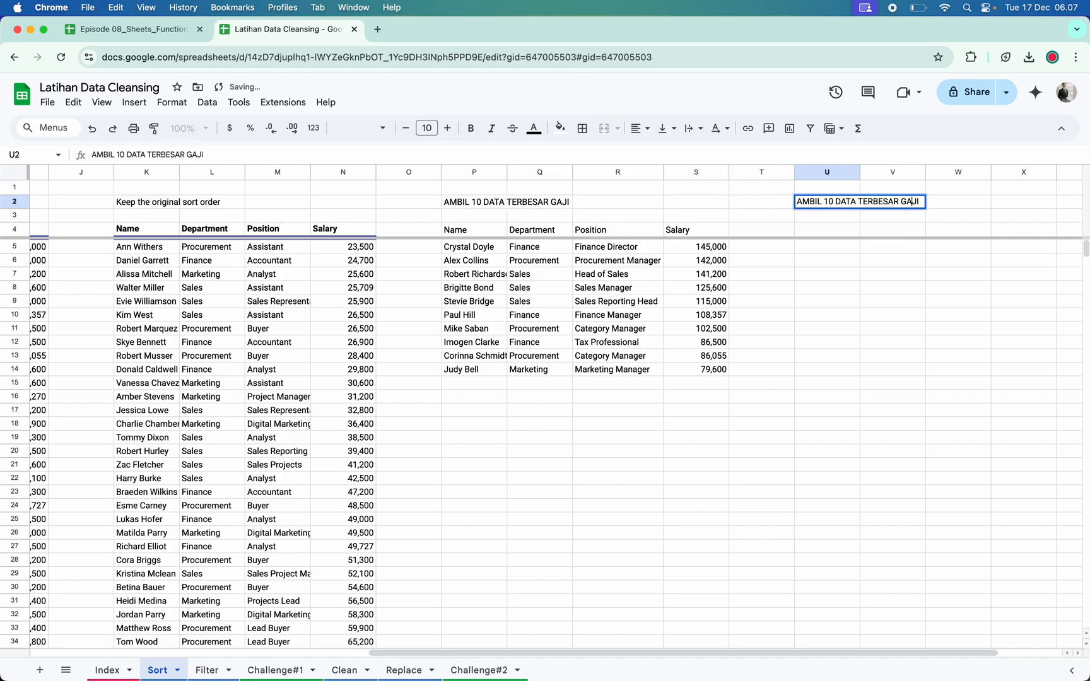
Step: Change the word TERBESAR in the U2 heading so it reads "AMBIL 10 DATA TERKECIL GAJI"
{"action": "key", "text": "BackSpace"}
{"action": "key", "text": "BackSpace"}
{"action": "key", "text": "BackSpace"}
{"action": "key", "text": "BackSpace"}
{"action": "key", "text": "BackSpace"}
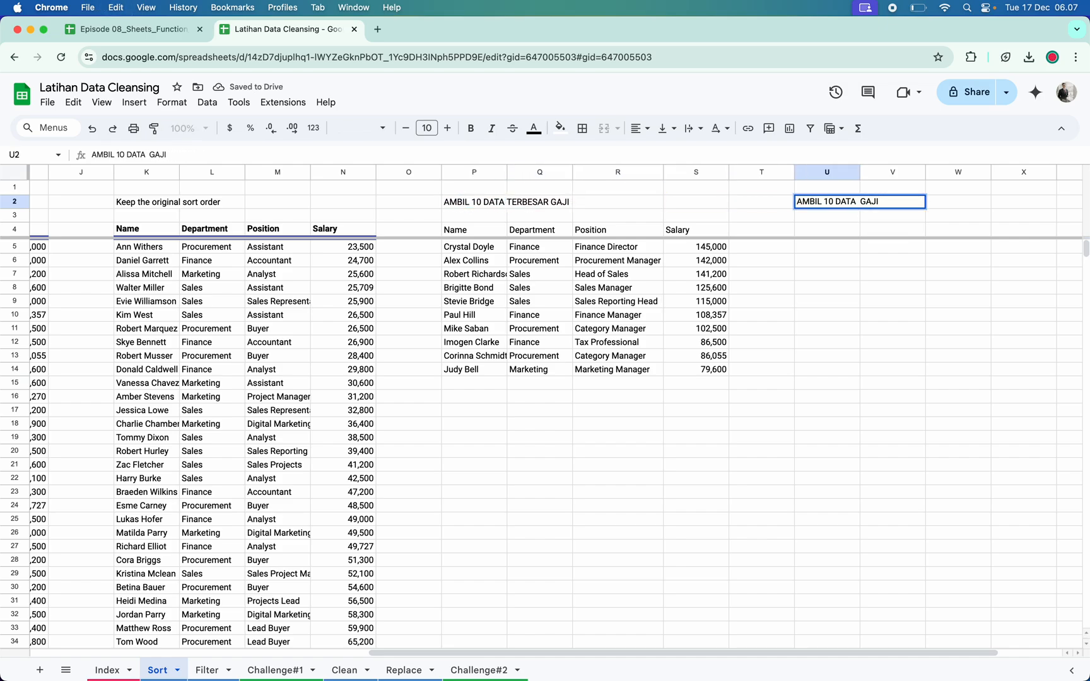
{"action": "type", "text": "KECIL"}
{"action": "key", "text": "Return"}
Step: Start a QUERY formula in U4 with the original data including its headers, A4:D46, as the data argument
{"action": "key", "text": "Down"}
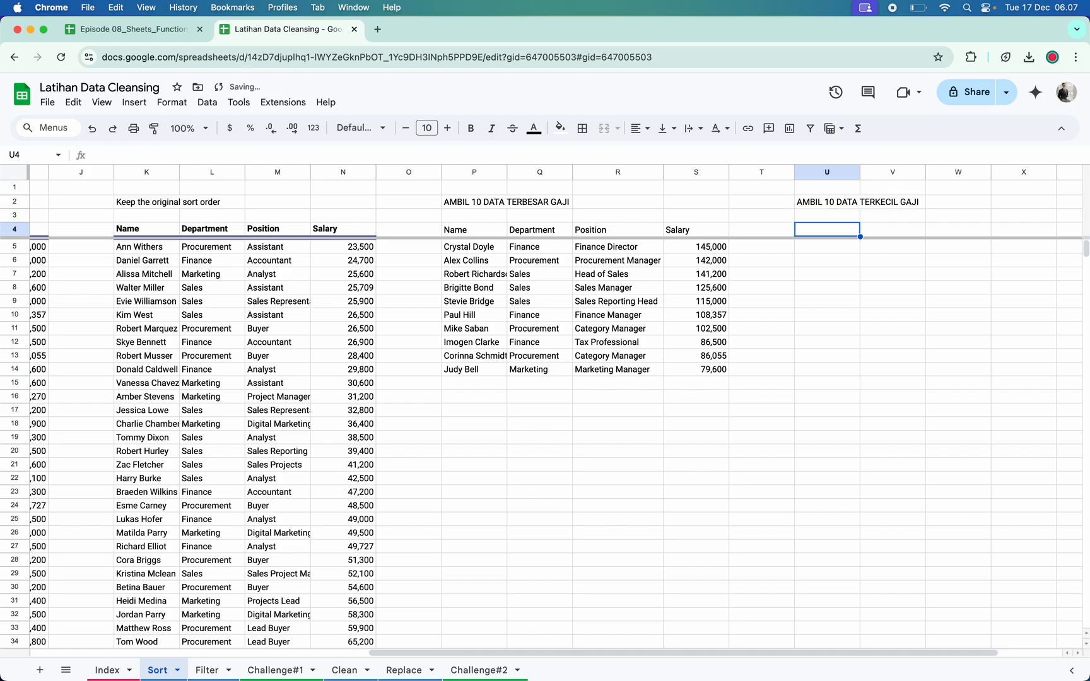
{"action": "type", "text": "=QURY"}
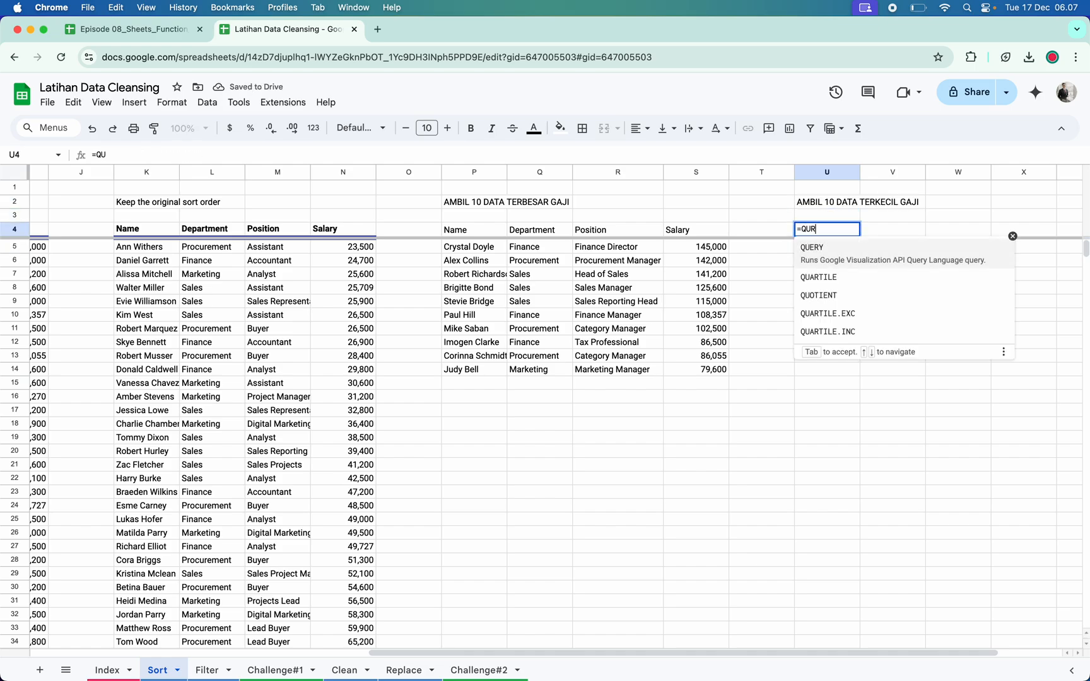
{"action": "key", "text": "BackSpace"}
{"action": "key", "text": "BackSpace"}
{"action": "key", "text": "Tab"}
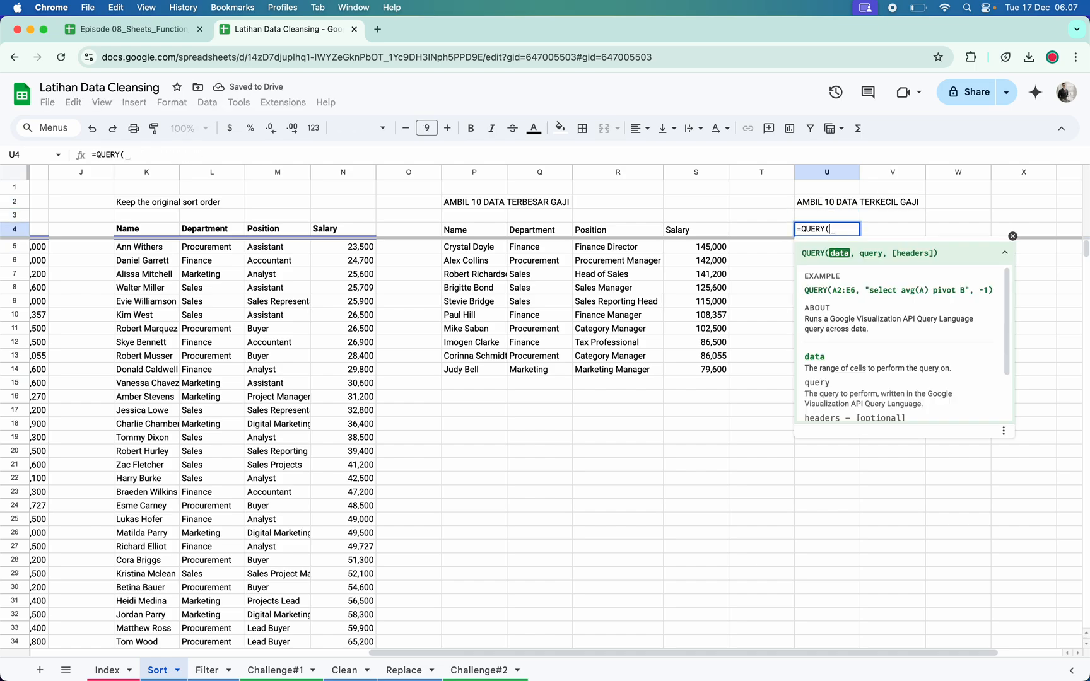
{"action": "scroll", "coordinate": [228, 298], "scroll_direction": "left", "scroll_amount": 9}
{"action": "left_click", "coordinate": [61, 235]}
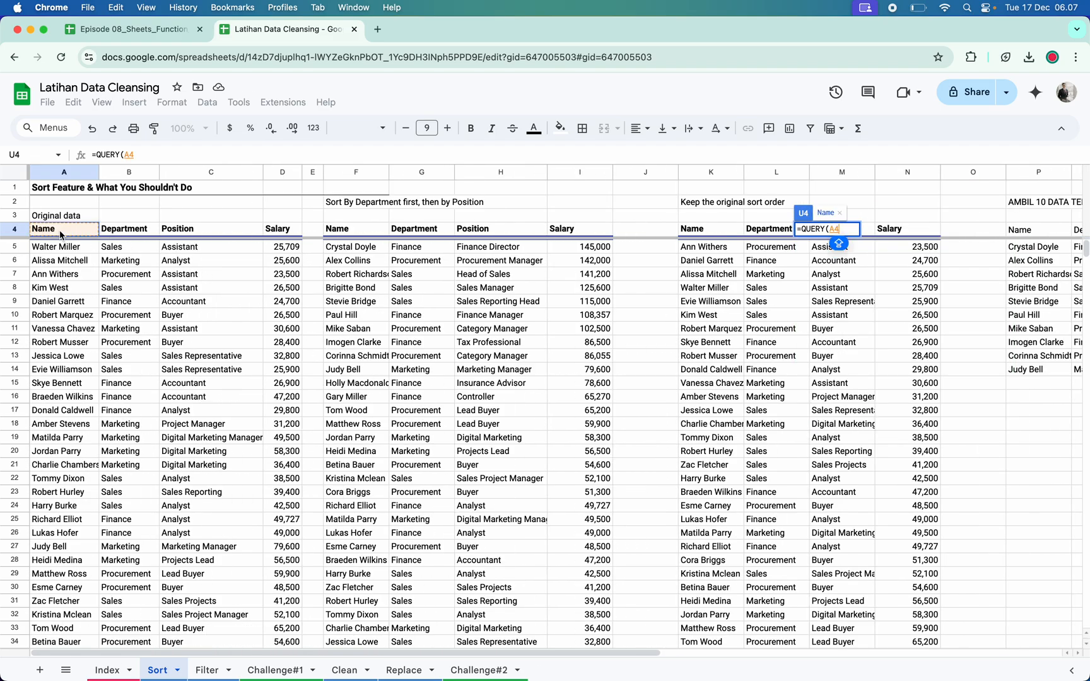
{"action": "key", "text": "super+shift+Right"}
{"action": "key", "text": "super+shift+Down"}
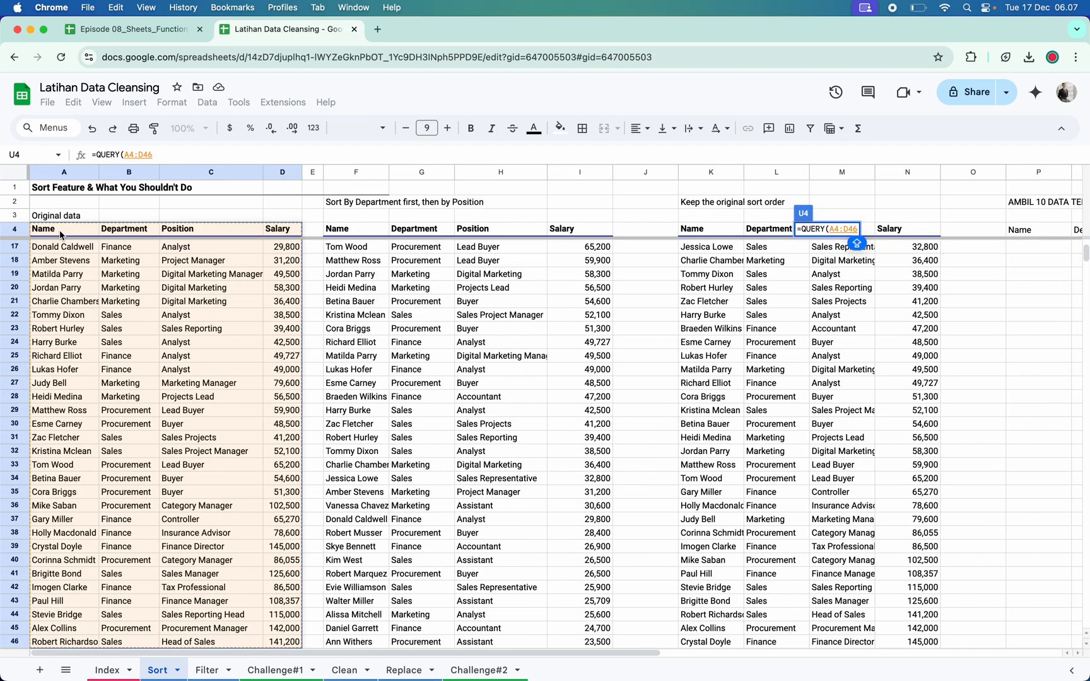
{"action": "type", "text": ","}
{"action": "scroll", "coordinate": [62, 235], "scroll_direction": "up", "scroll_amount": 5}
Step: Begin the query text of the U4 formula with "SELECT A,D WHERE D IS NOT NULL"
{"action": "type", "text": "\""}
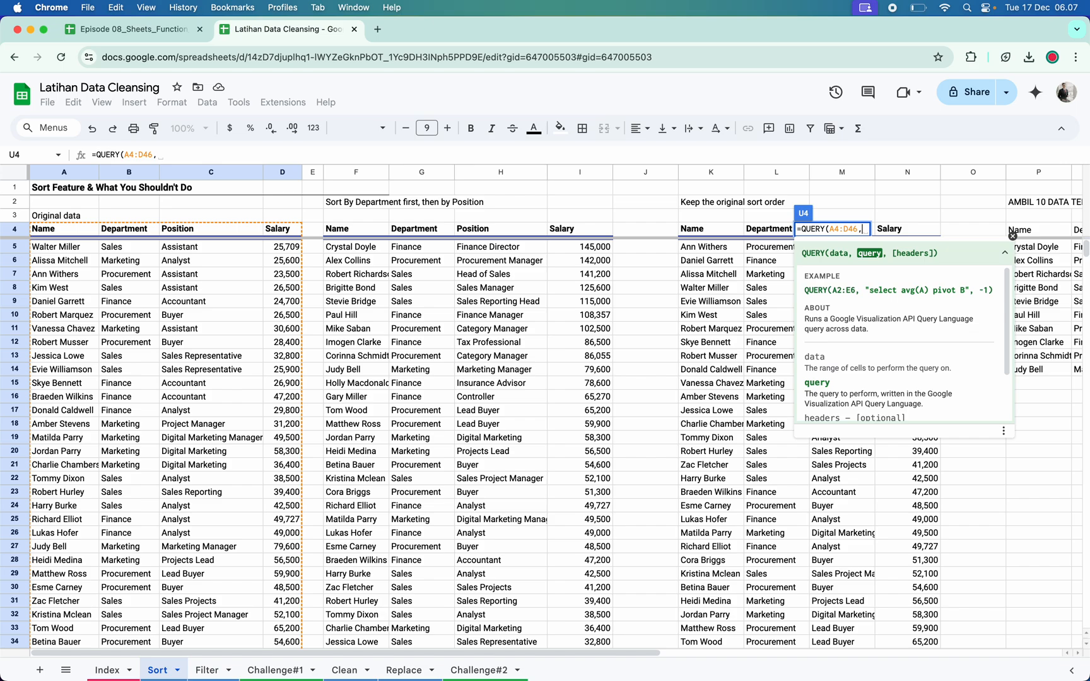
{"action": "type", "text": "SELECT "}
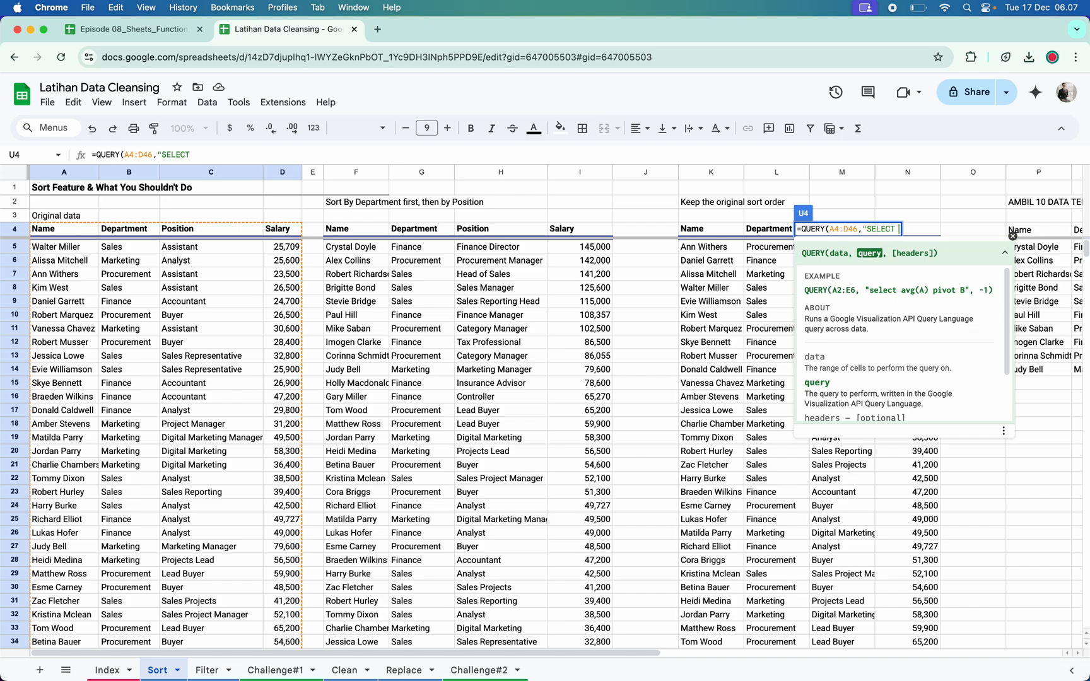
{"action": "type", "text": "*"}
{"action": "scroll", "coordinate": [542, 410], "scroll_direction": "right", "scroll_amount": 5}
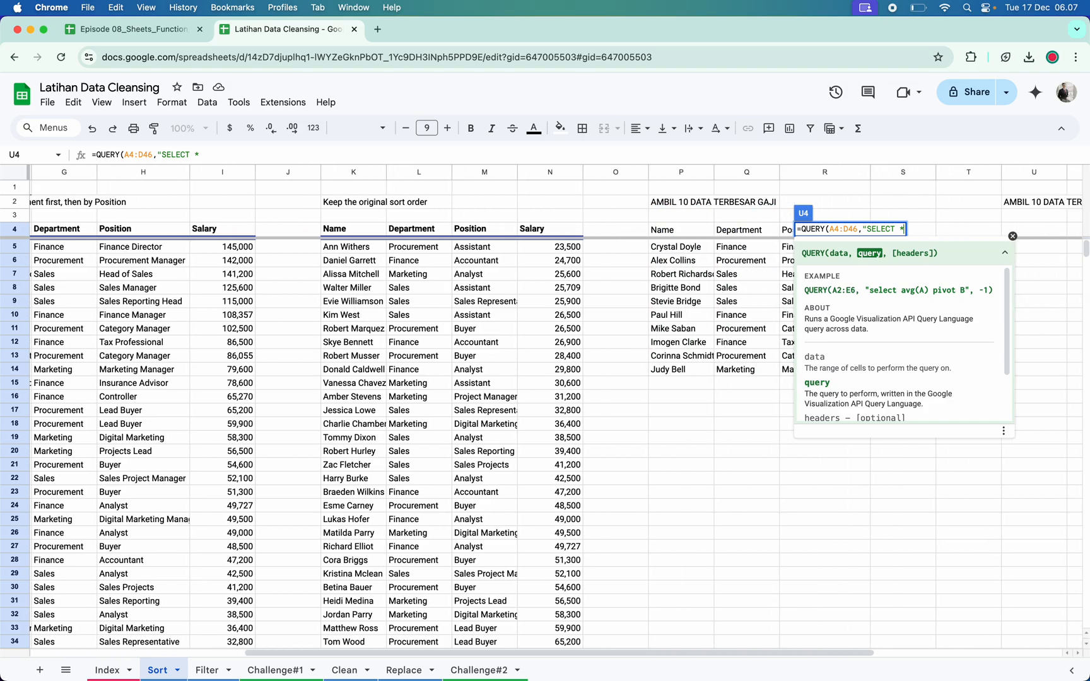
{"action": "key", "text": "BackSpace"}
{"action": "type", "text": "A"}
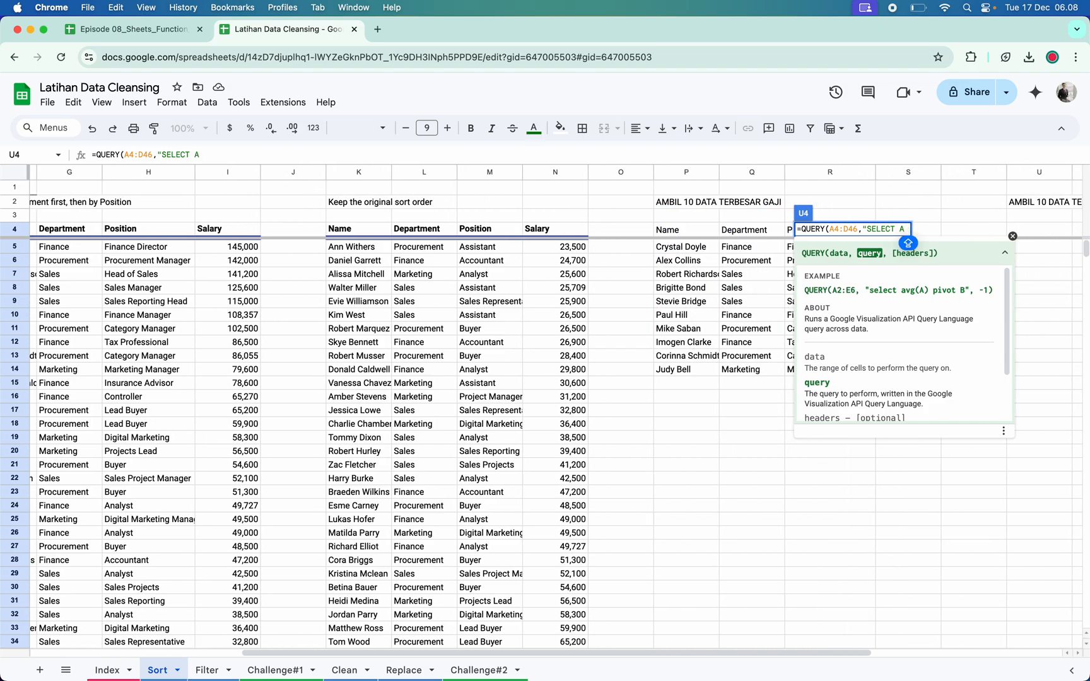
{"action": "type", "text": ","}
{"action": "scroll", "coordinate": [542, 410], "scroll_direction": "left", "scroll_amount": 5}
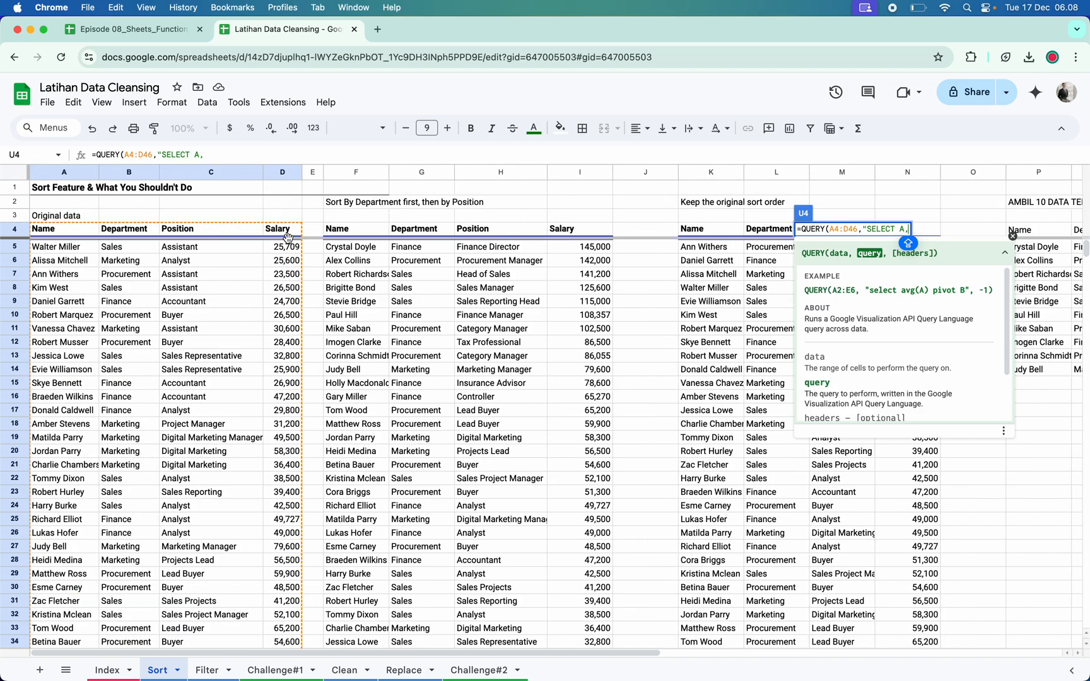
{"action": "type", "text": "D WHE"}
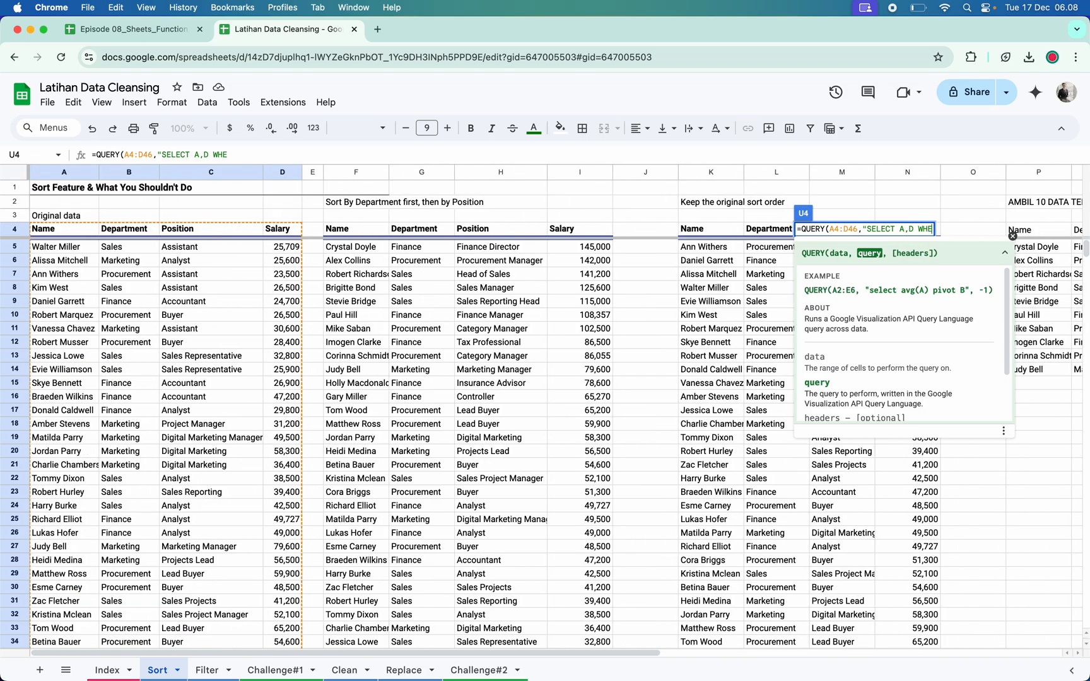
{"action": "type", "text": "RE D IS N"}
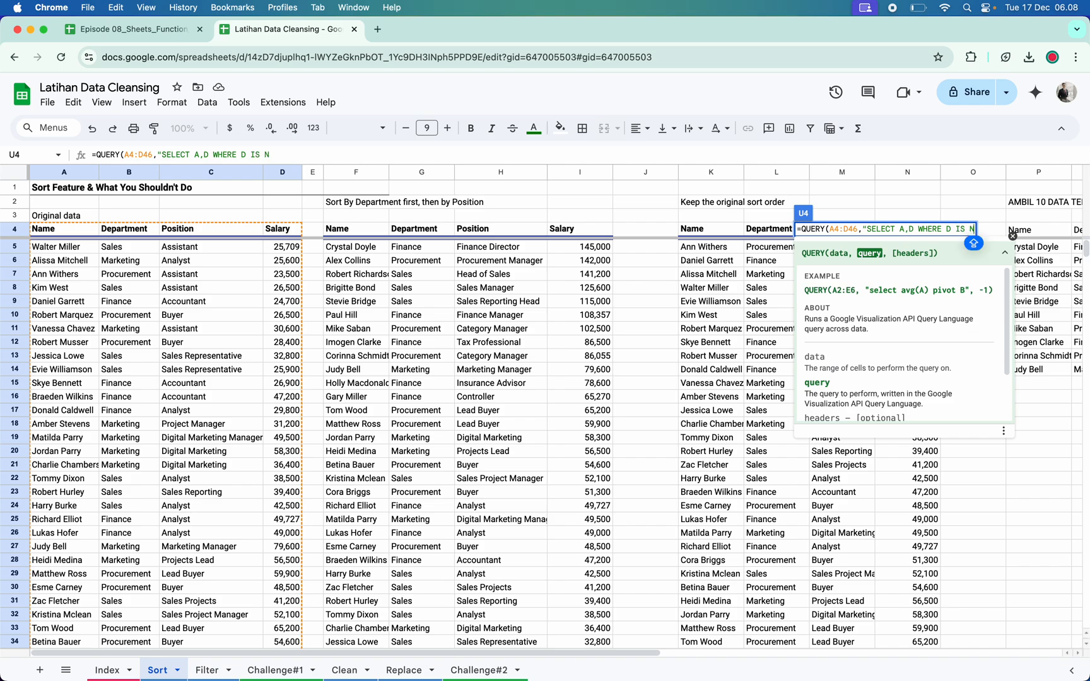
{"action": "type", "text": "OT NULL"}
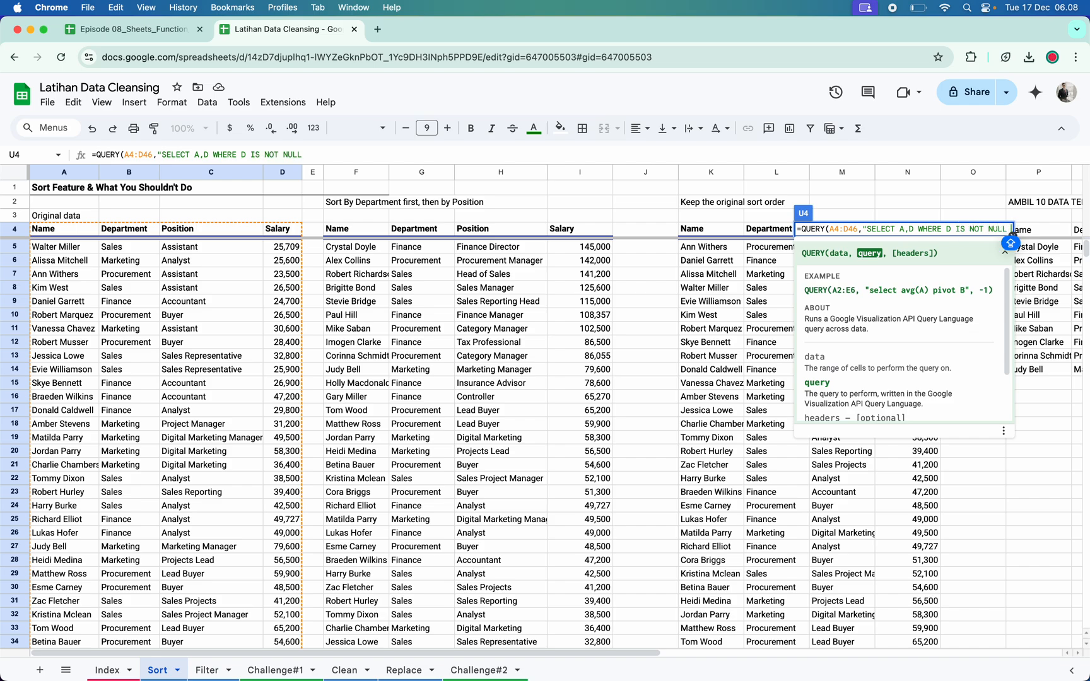
Step: Finish the U4 query with "ORDER BY D ASC LIMIT 10" and enter the formula
{"action": "type", "text": " ORDER"}
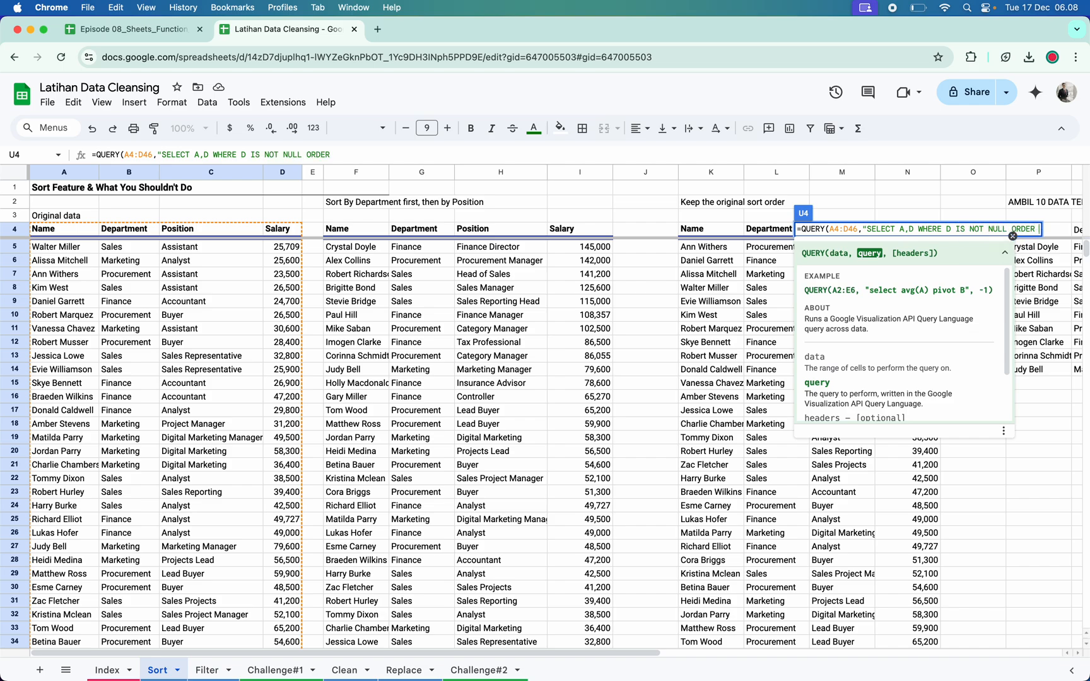
{"action": "type", "text": " BY D ASC"}
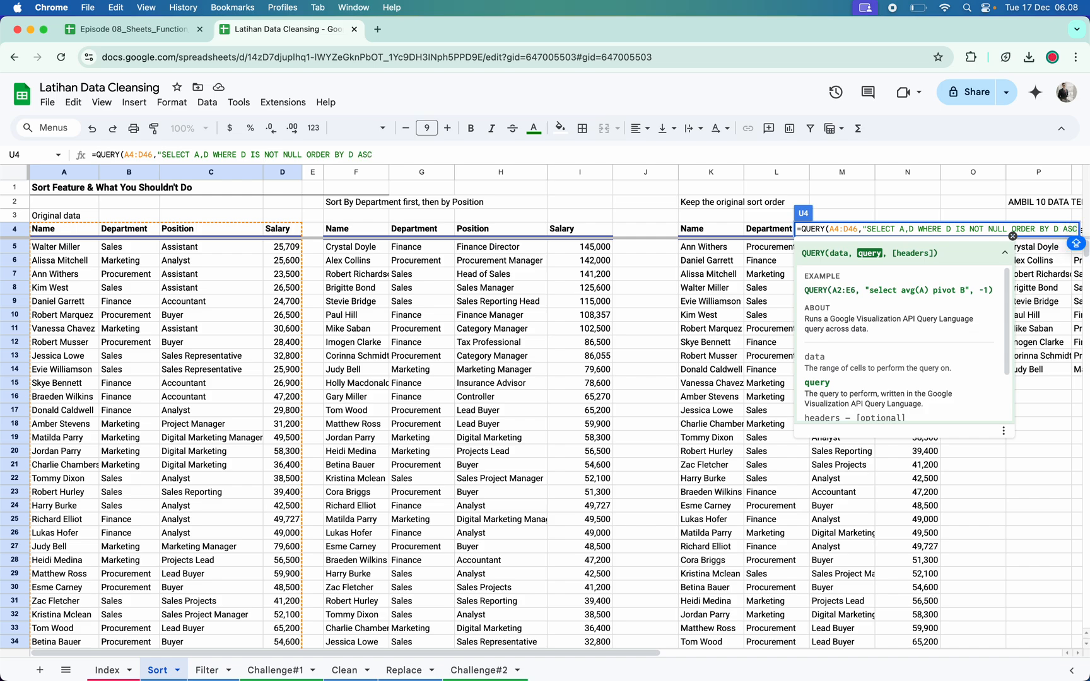
{"action": "type", "text": " LIMIT"}
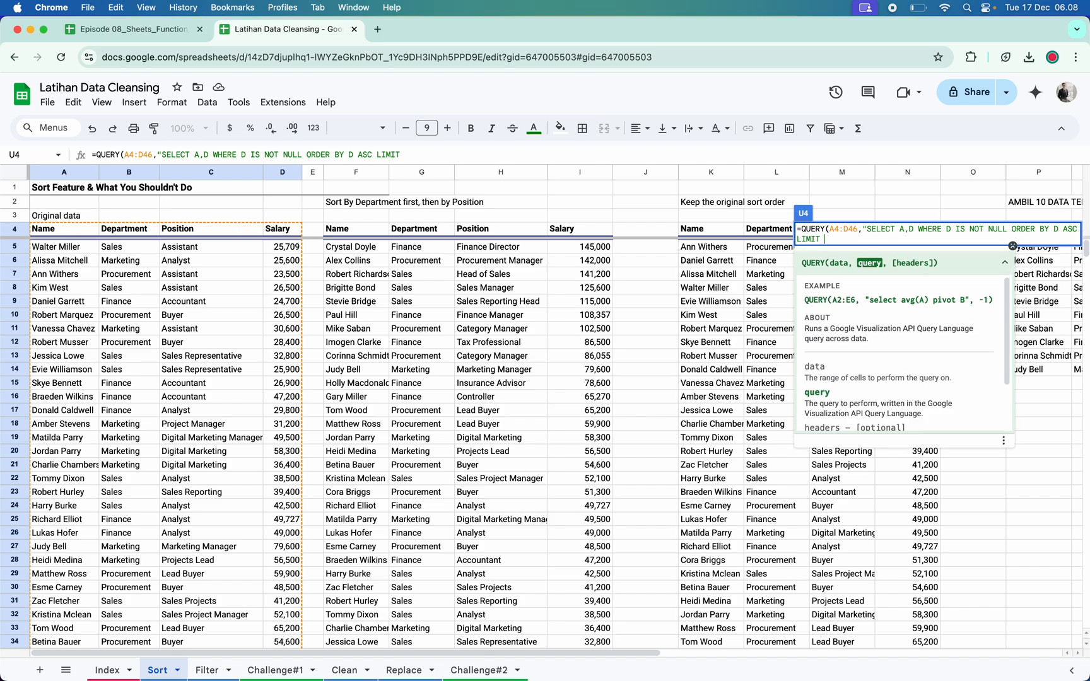
{"action": "type", "text": " 10\")"}
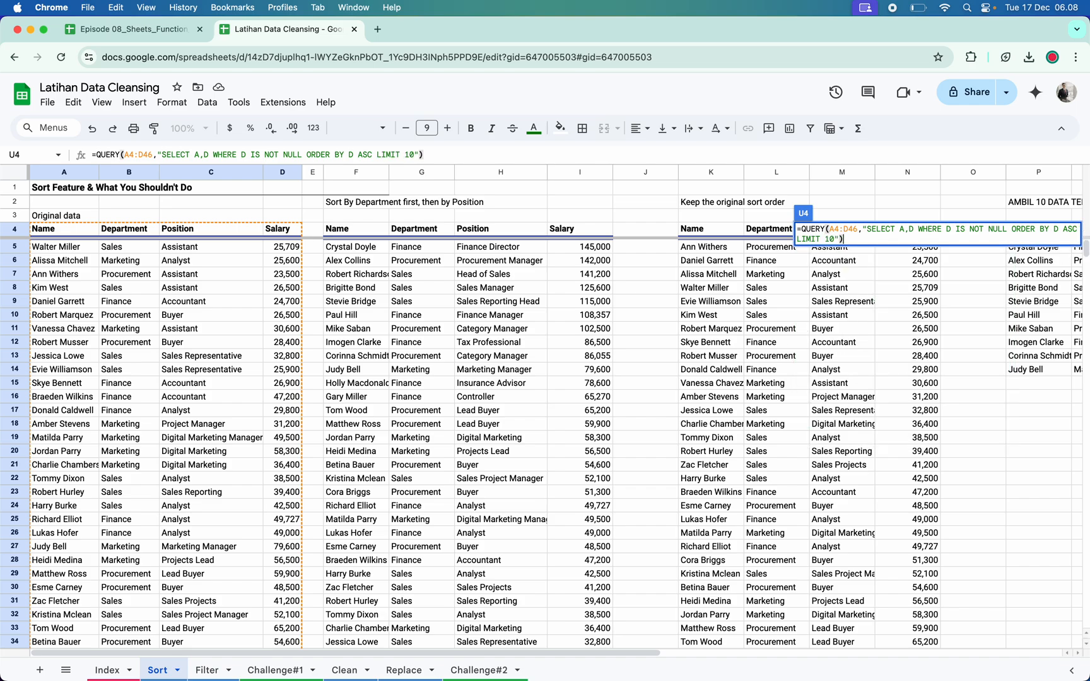
{"action": "key", "text": "Return"}
{"action": "scroll", "coordinate": [798, 294], "scroll_direction": "right", "scroll_amount": 5}
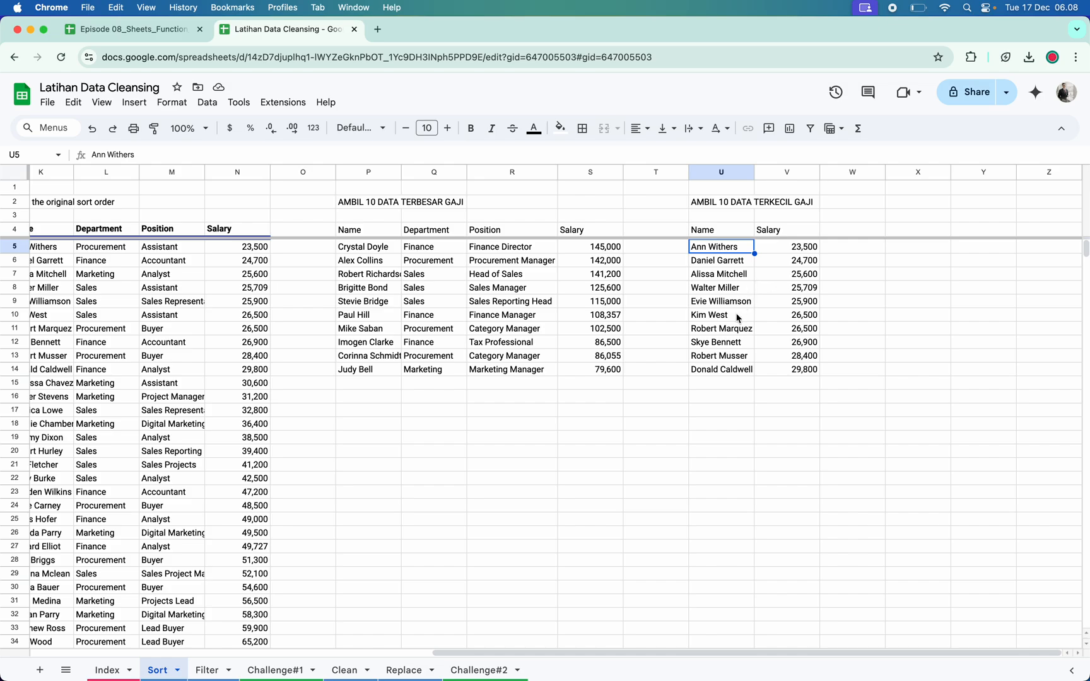
Step: Review the SORT formula in F5, the QUERY formula in K5 and the two ten-row salary tables beside the original data
{"action": "scroll", "coordinate": [738, 318], "scroll_direction": "left", "scroll_amount": 1}
{"action": "scroll", "coordinate": [736, 317], "scroll_direction": "left", "scroll_amount": 10}
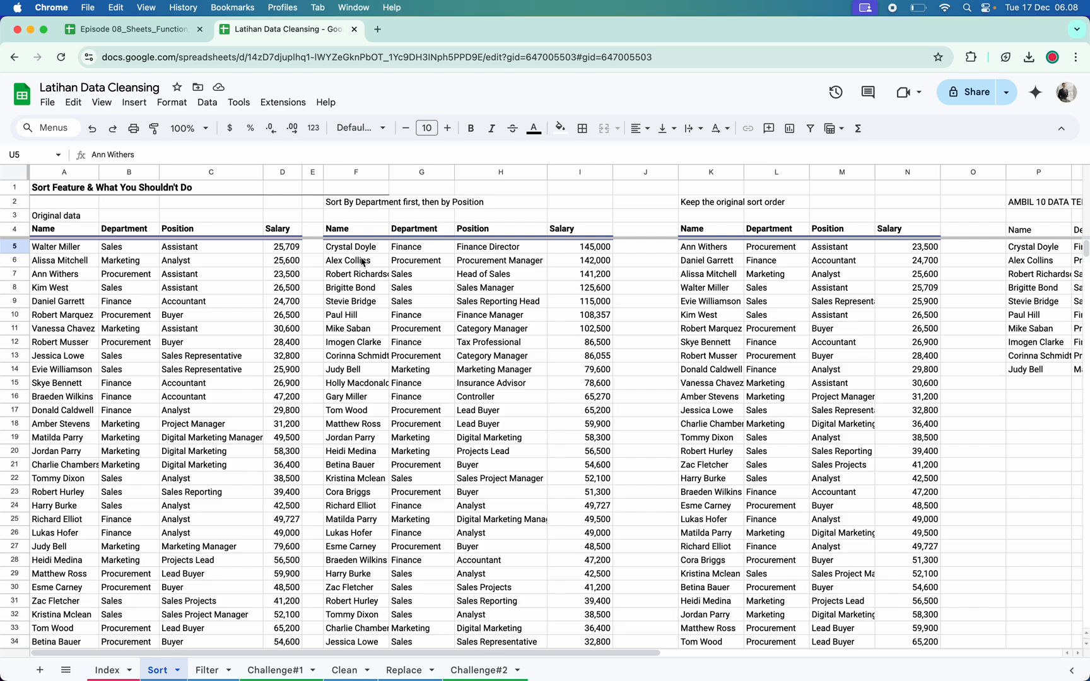
{"action": "left_click", "coordinate": [361, 252]}
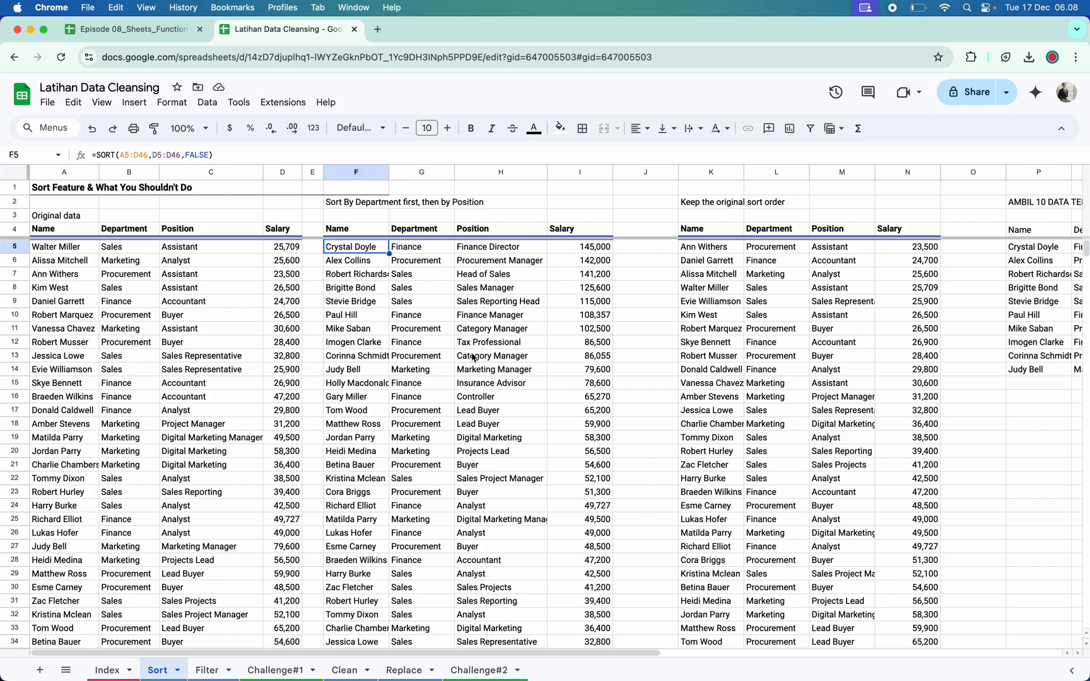
{"action": "left_click", "coordinate": [725, 249]}
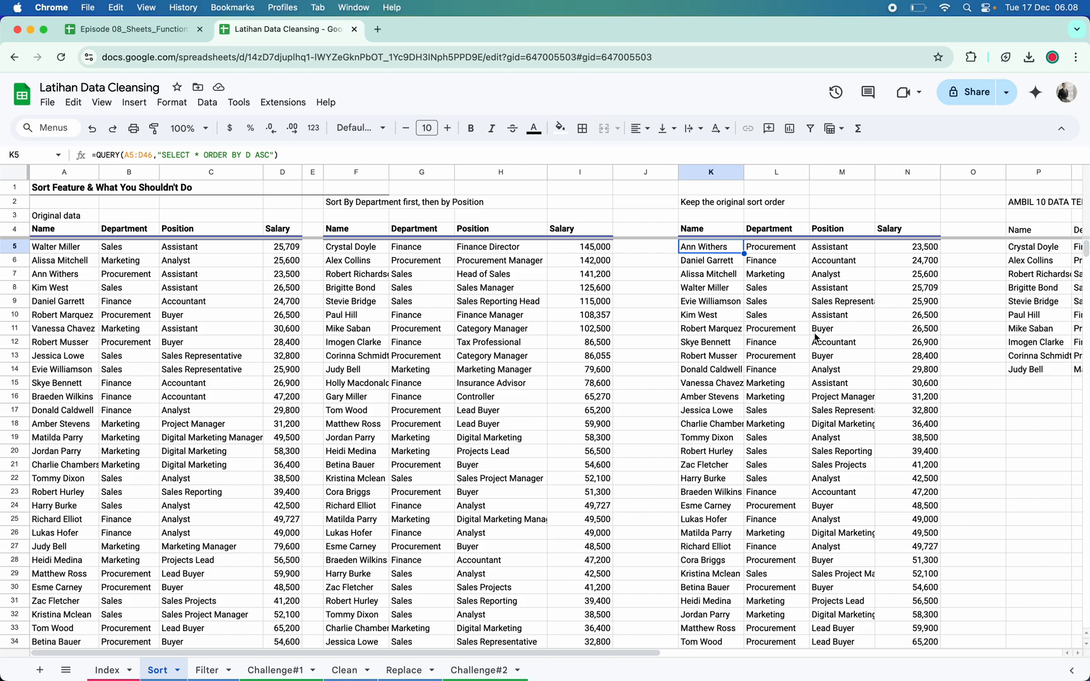
{"action": "scroll", "coordinate": [815, 337], "scroll_direction": "right", "scroll_amount": 8}
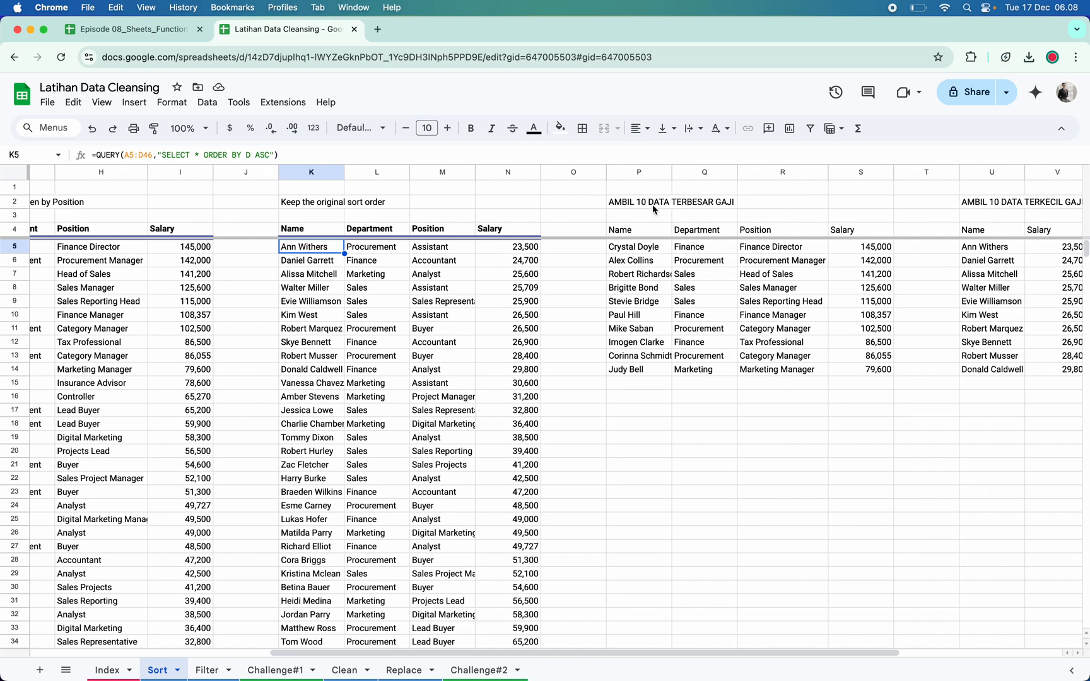
{"action": "scroll", "coordinate": [651, 203], "scroll_direction": "right", "scroll_amount": 3}
{"action": "scroll", "coordinate": [651, 204], "scroll_direction": "right", "scroll_amount": 1}
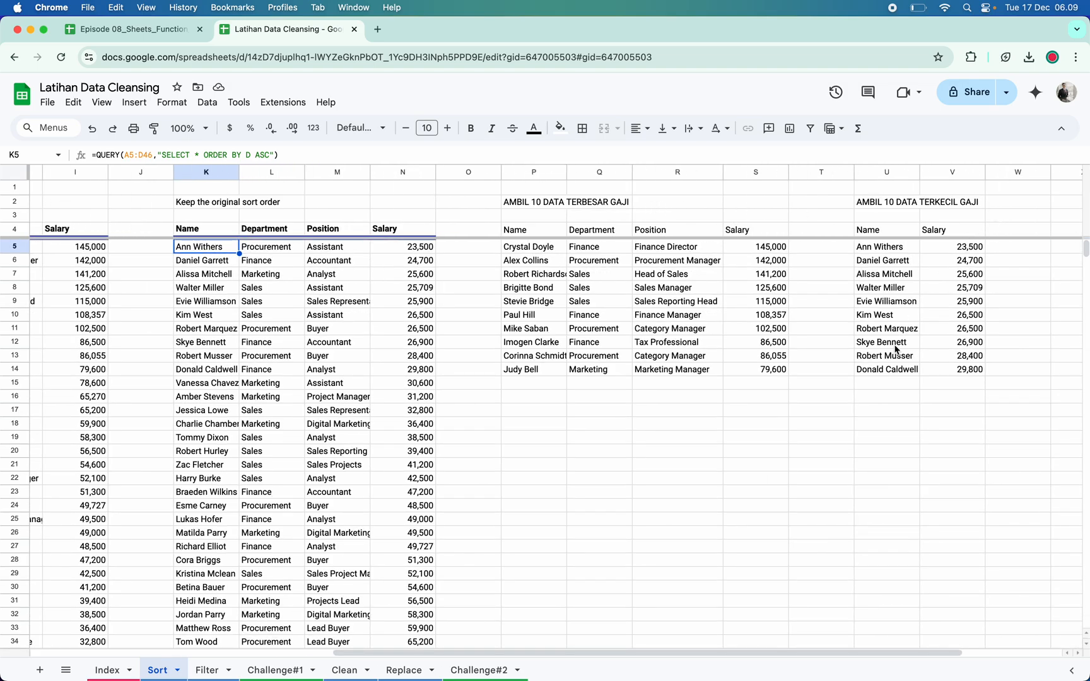
{"action": "scroll", "coordinate": [896, 349], "scroll_direction": "right", "scroll_amount": 4}
{"action": "scroll", "coordinate": [896, 349], "scroll_direction": "left", "scroll_amount": 2}
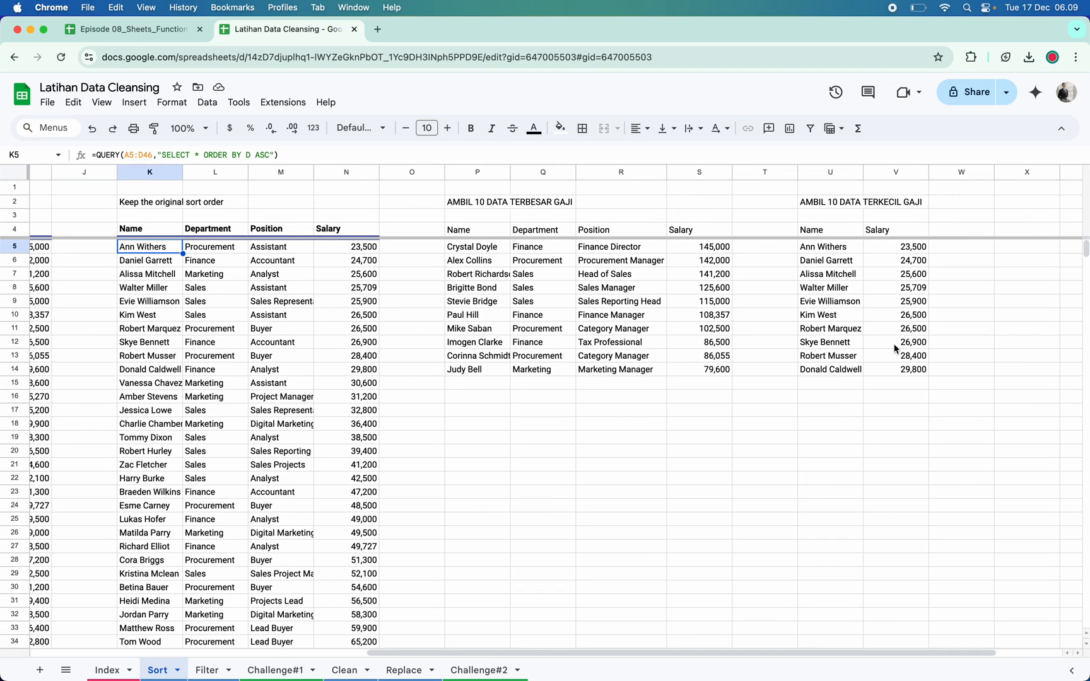
{"action": "scroll", "coordinate": [896, 349], "scroll_direction": "left", "scroll_amount": 15}
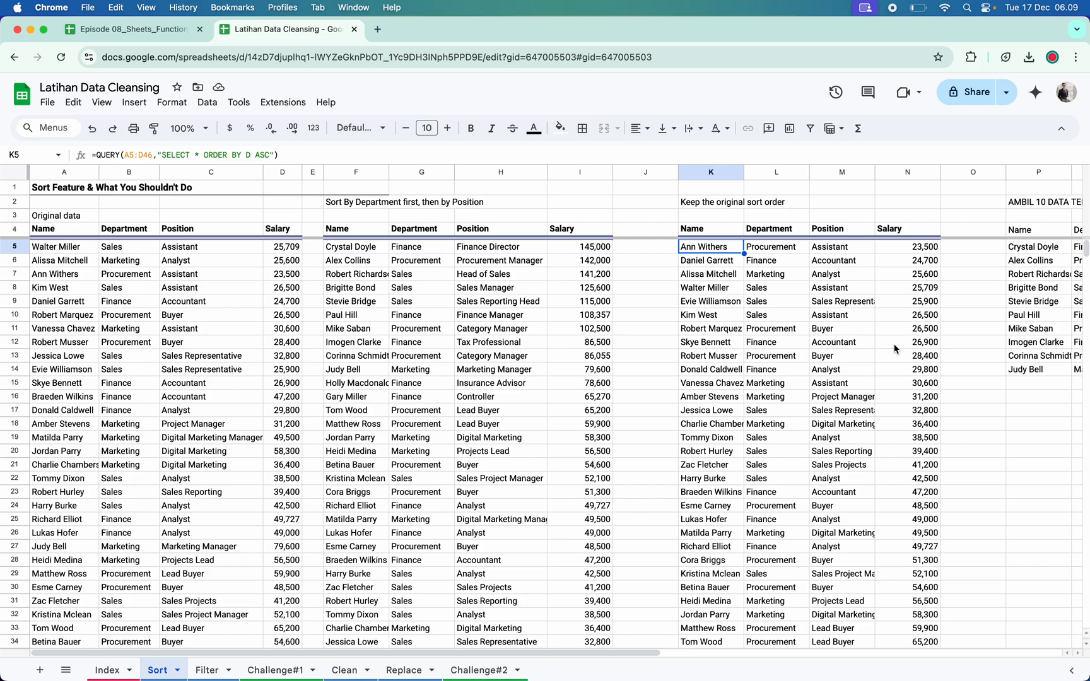